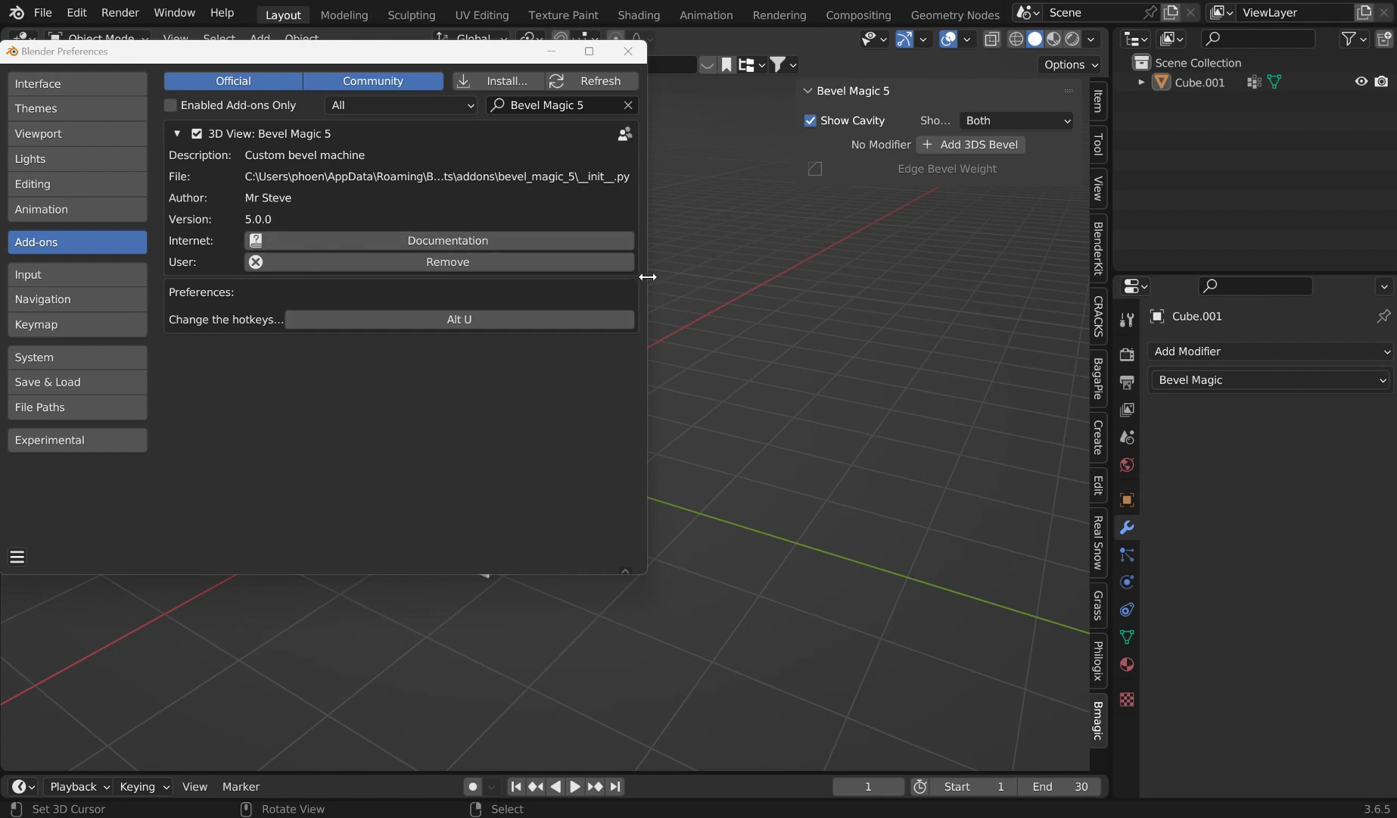
# Step: Try Alt+N as the Bevel Magic 5 add-on's hotkey, record the shortcut again, and close the preferences
pyautogui.moveTo(649, 276); pyautogui.dragTo(764, 277)
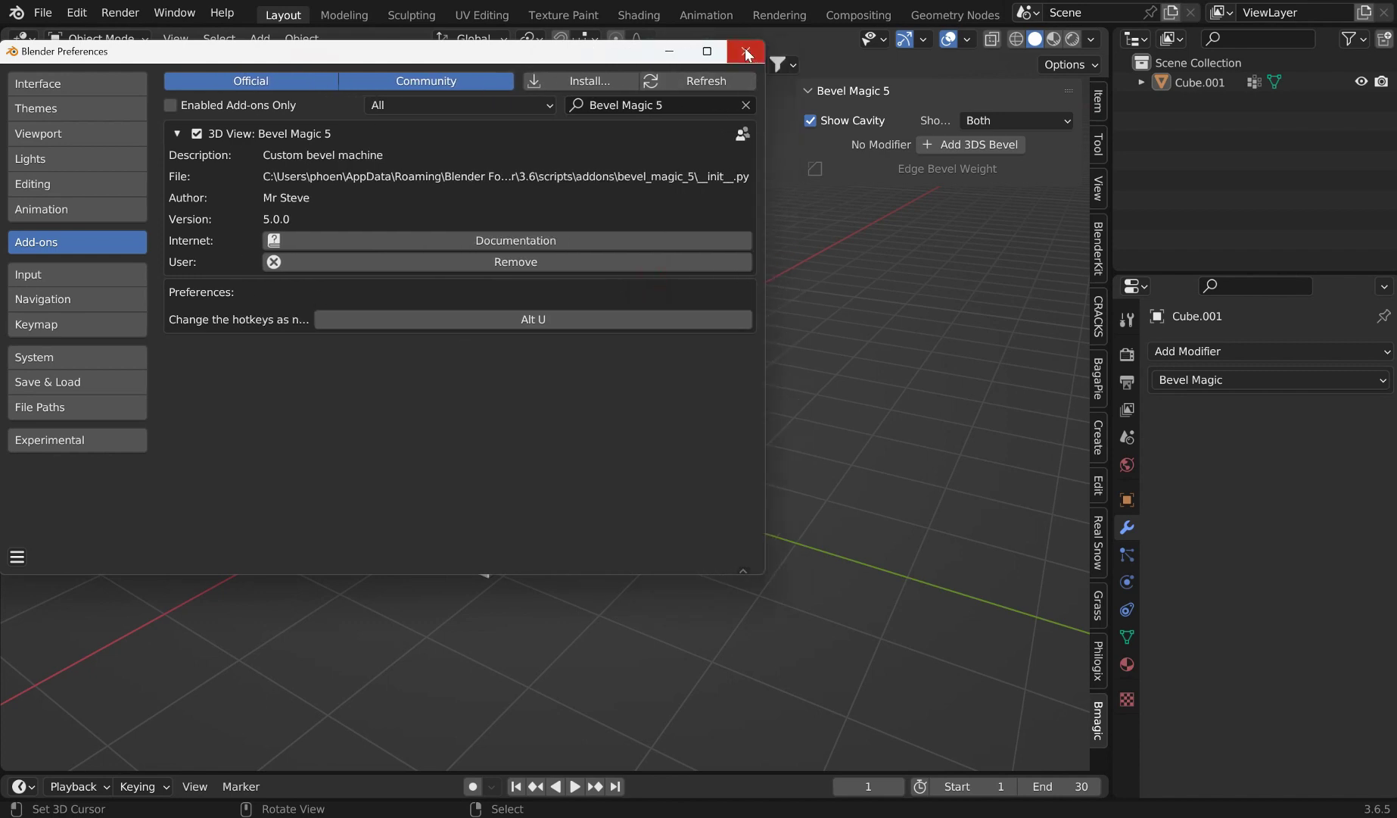
pyautogui.click(560, 322)
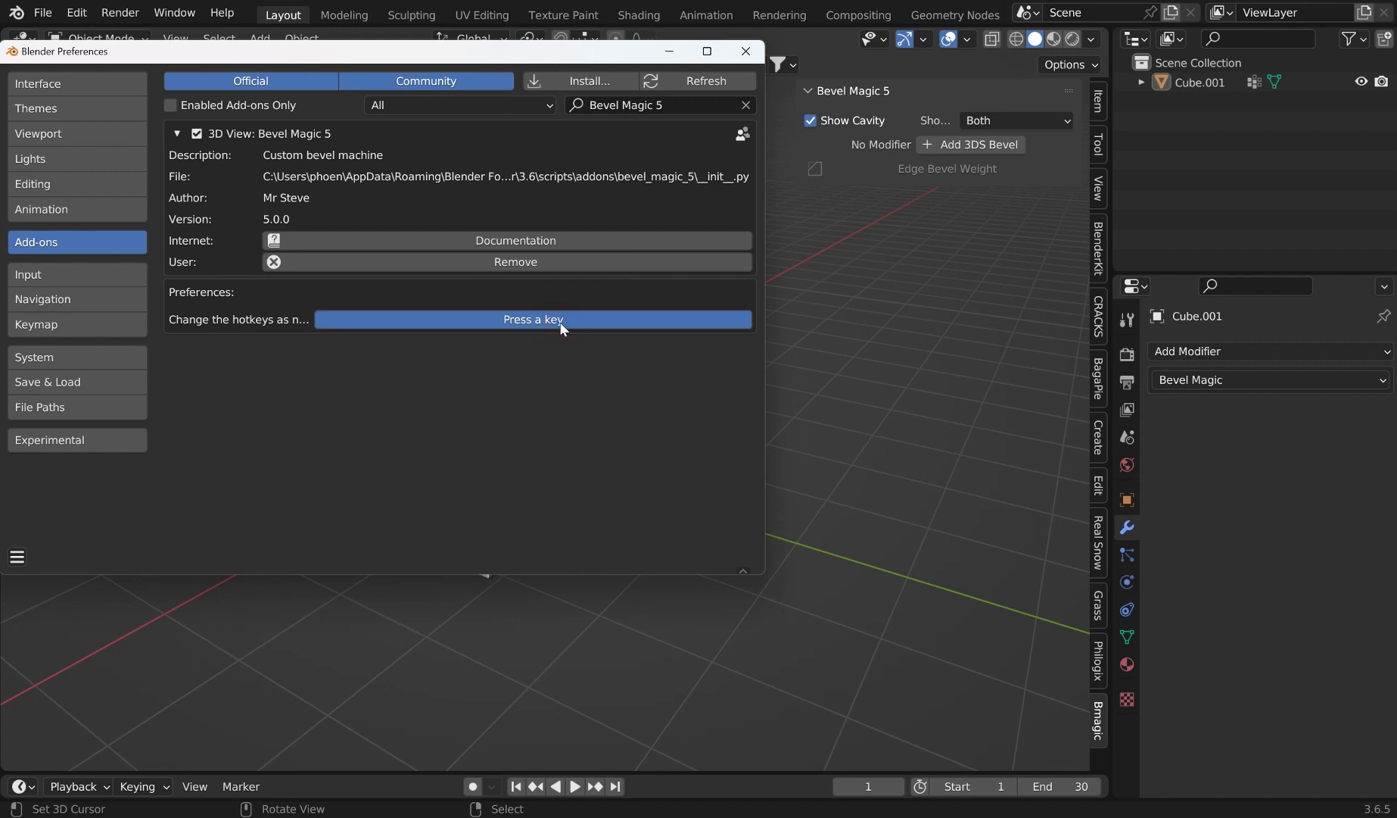
pyautogui.hotkey('alt', 'n')
pyautogui.click(560, 321)
pyautogui.press('alt')
pyautogui.click(746, 51)
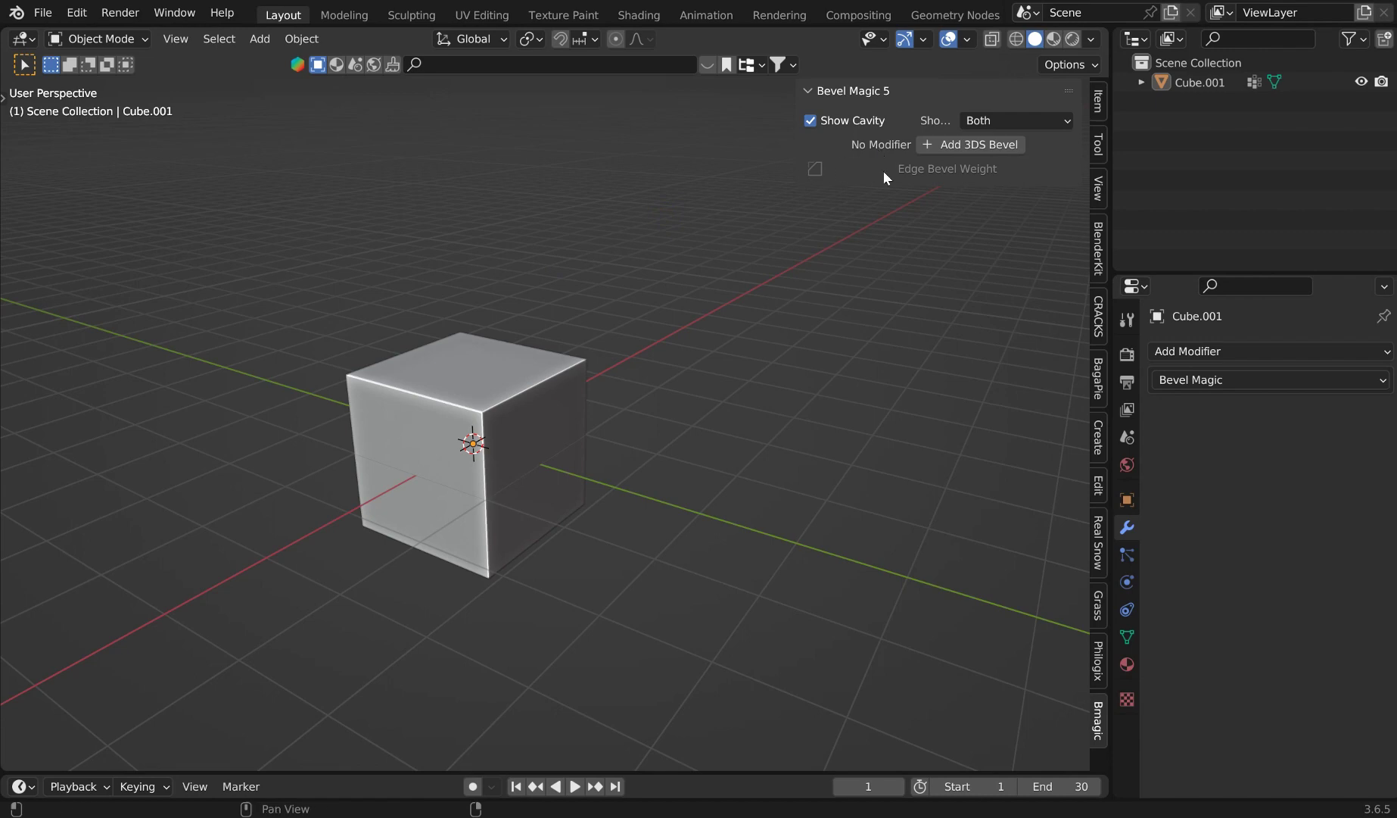
# Step: Delete the cube, undo the deletion, and clear the selection
pyautogui.click(466, 409)
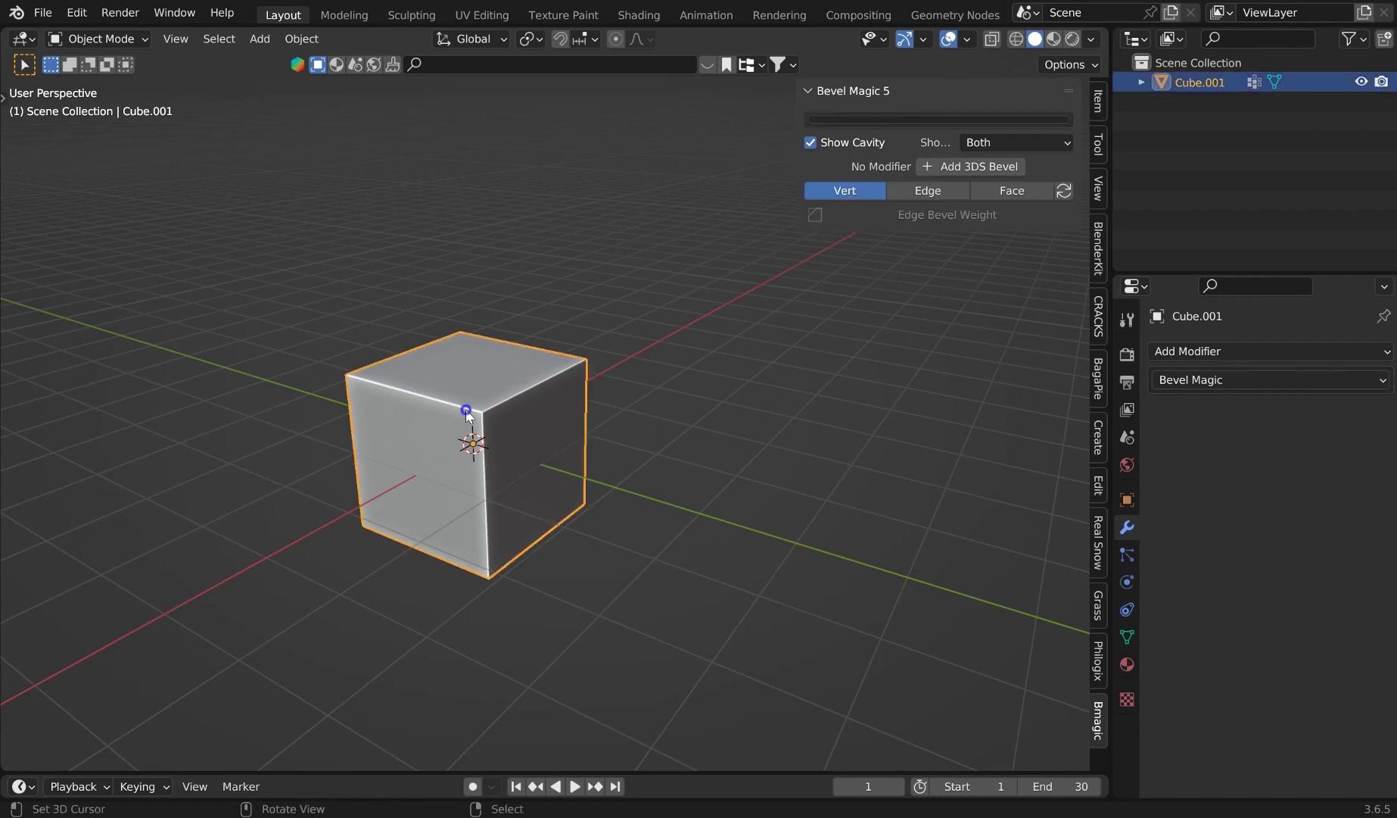
pyautogui.press('Delete')
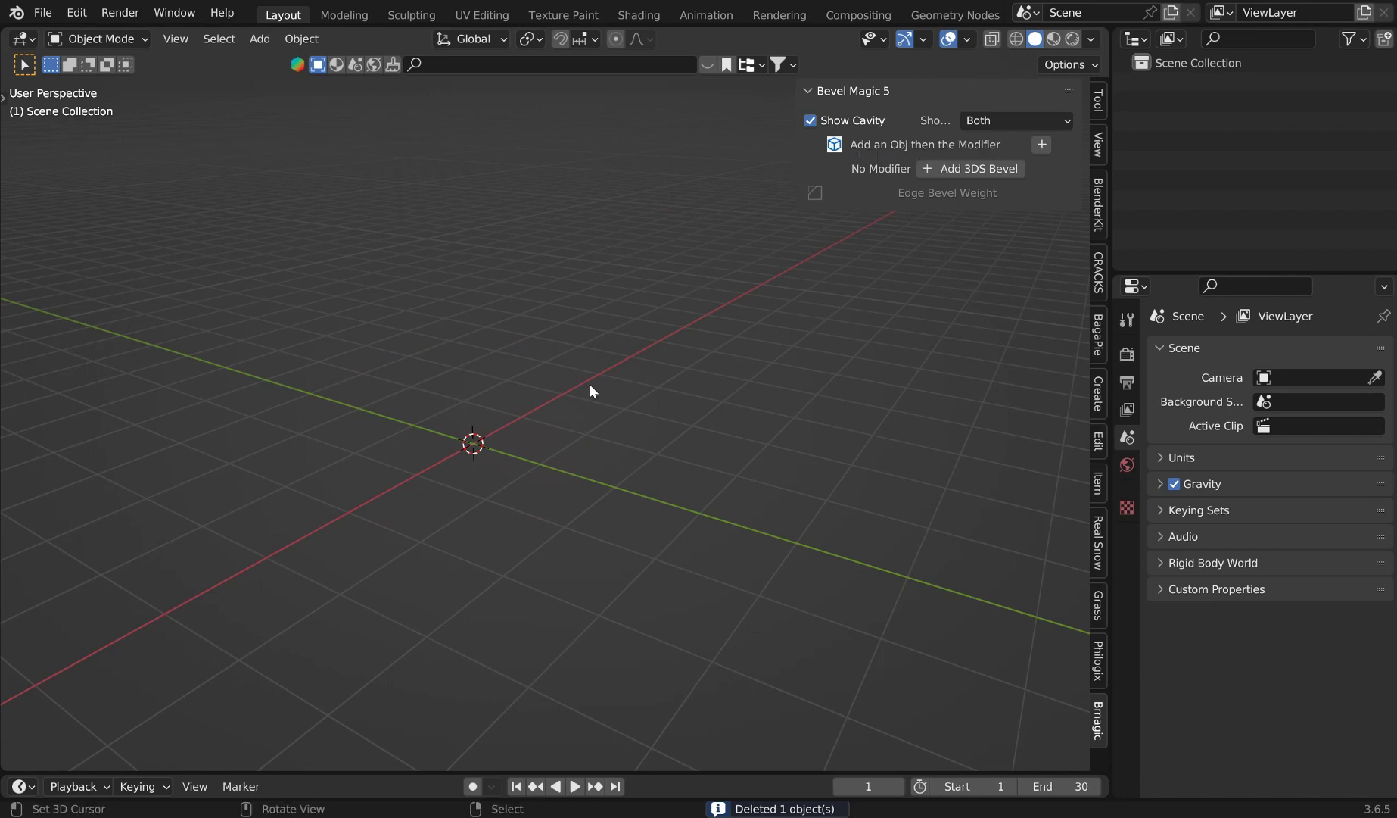
pyautogui.hotkey('ctrl', 'z')
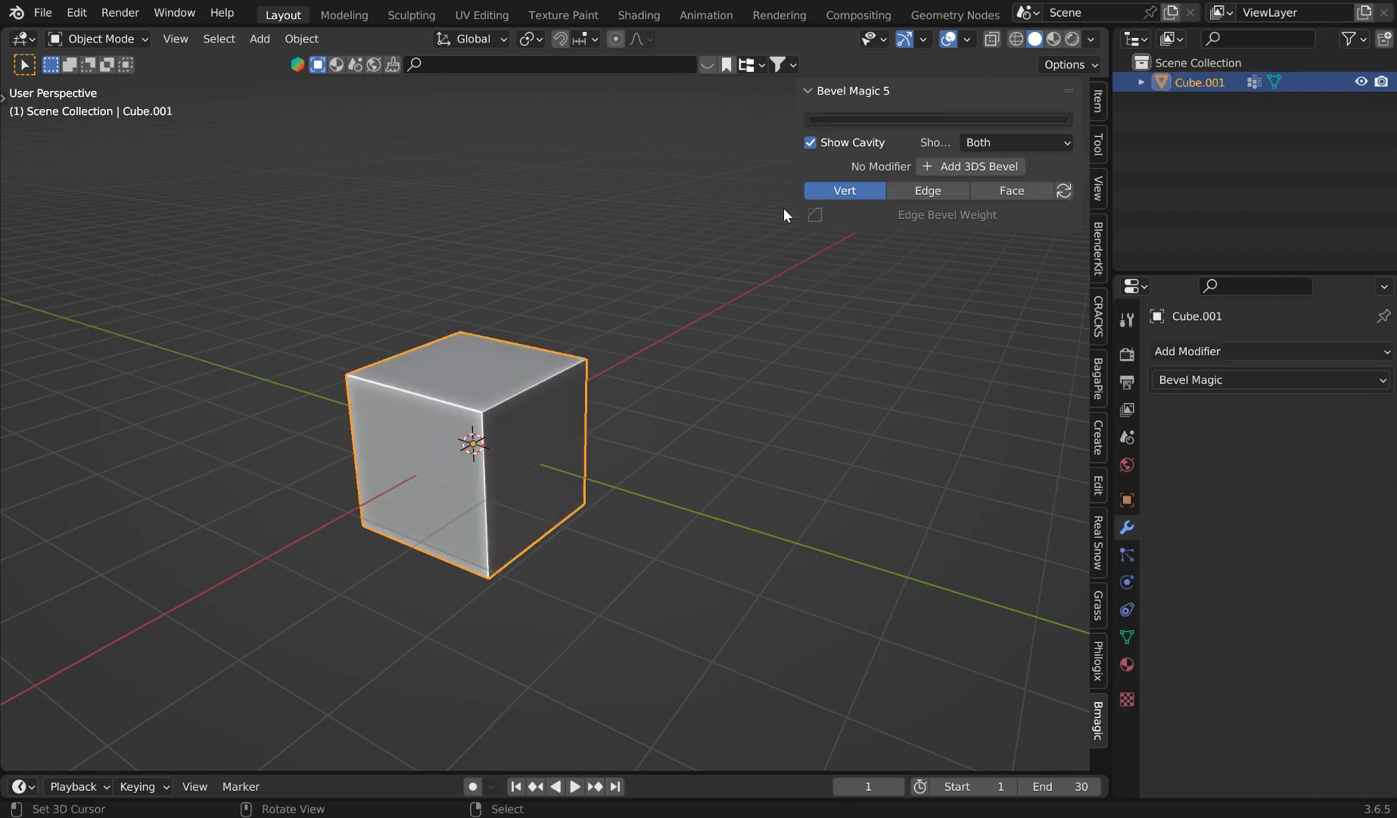
pyautogui.click(687, 262)
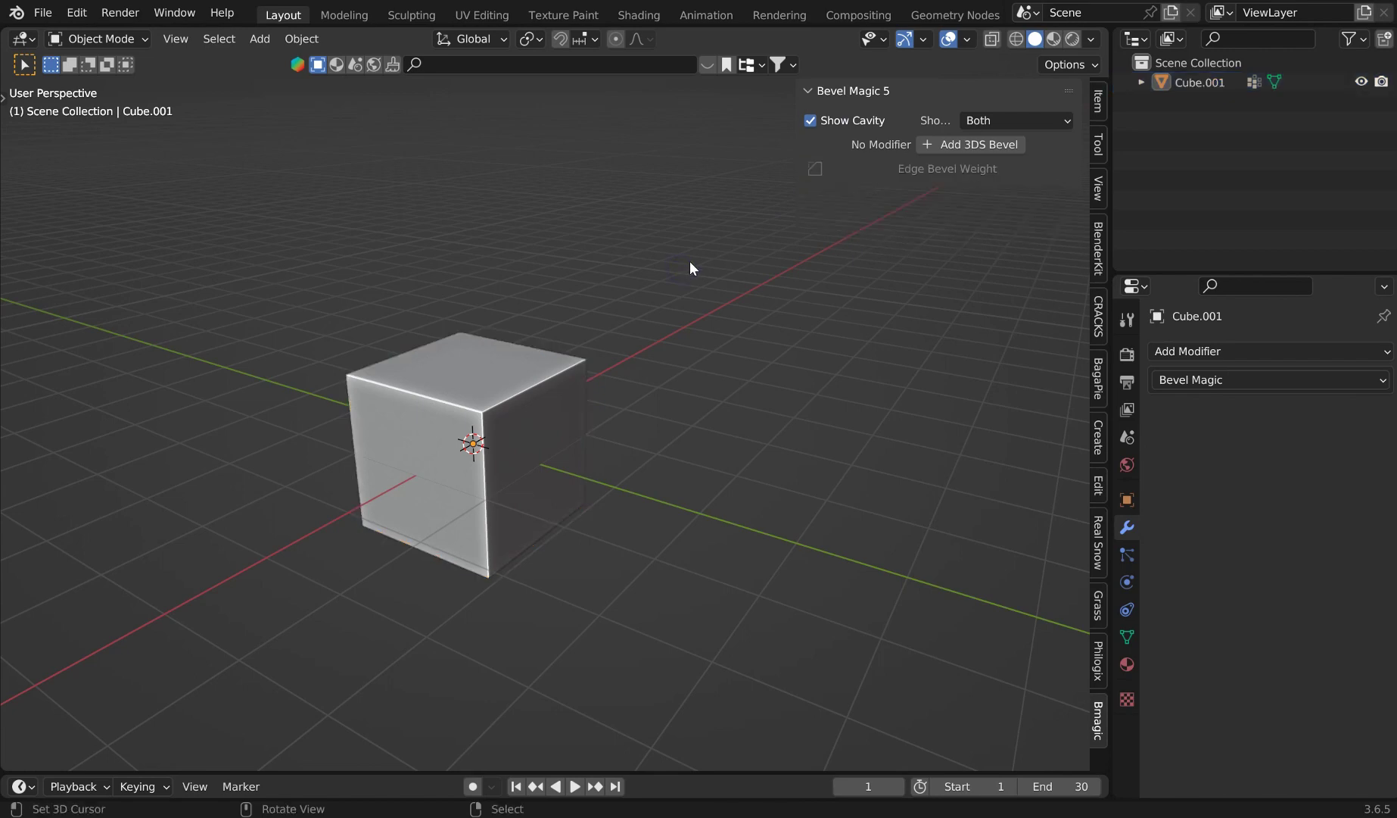
# Step: Select the cube and cycle through vertex, edge and face selection with Bevel Magic 5, ending back in Object Mode
pyautogui.click(488, 388)
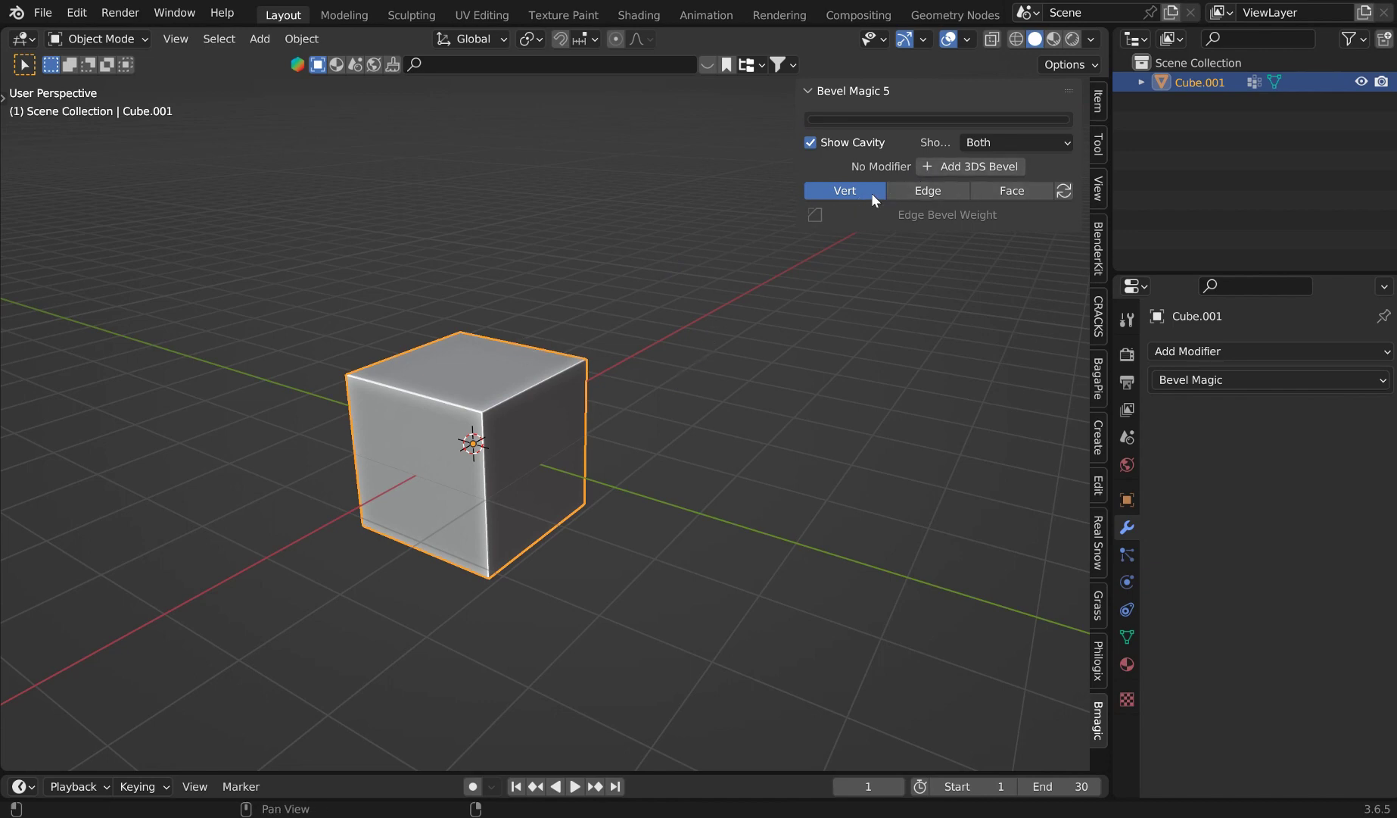
pyautogui.click(853, 191)
pyautogui.click(916, 193)
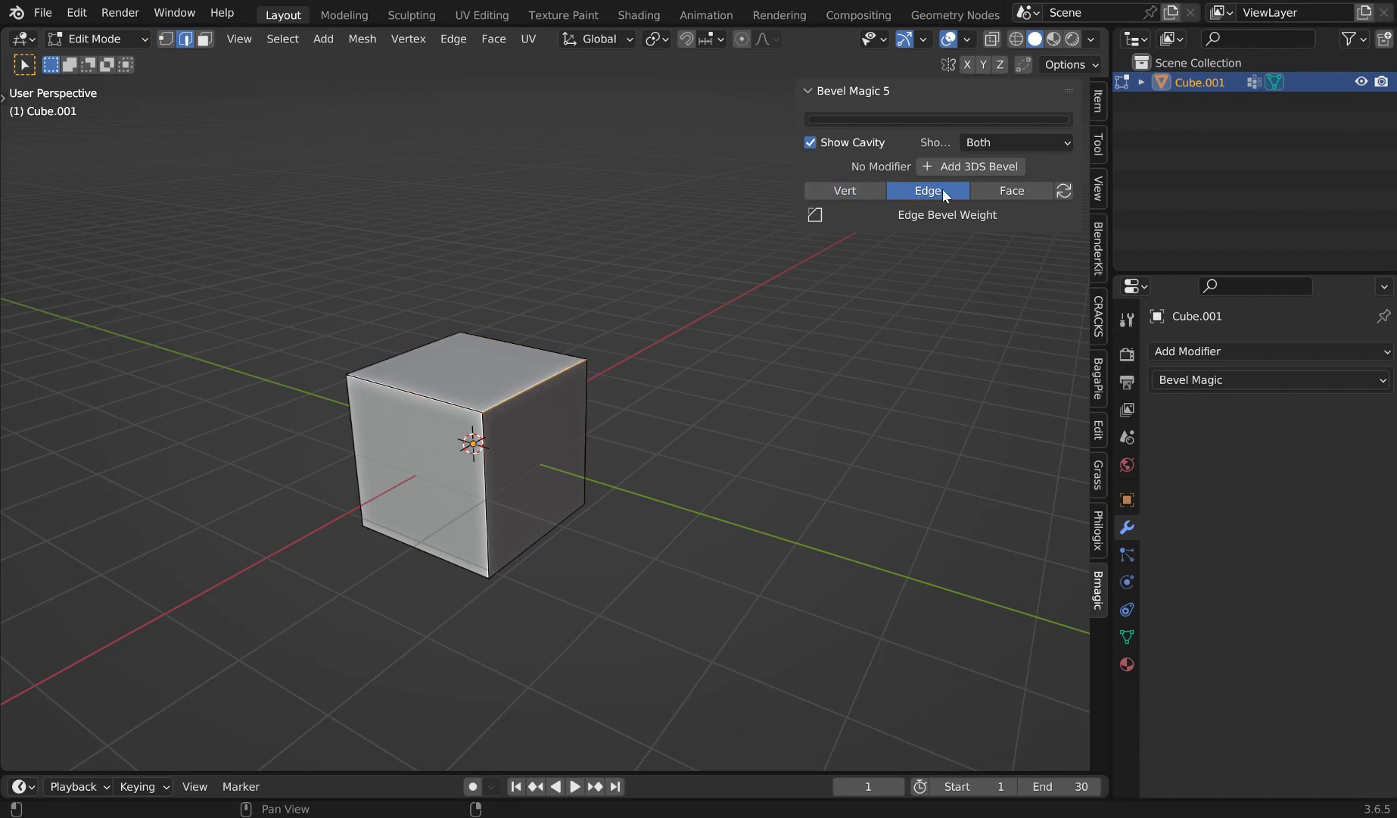
pyautogui.click(1003, 190)
pyautogui.click(1063, 191)
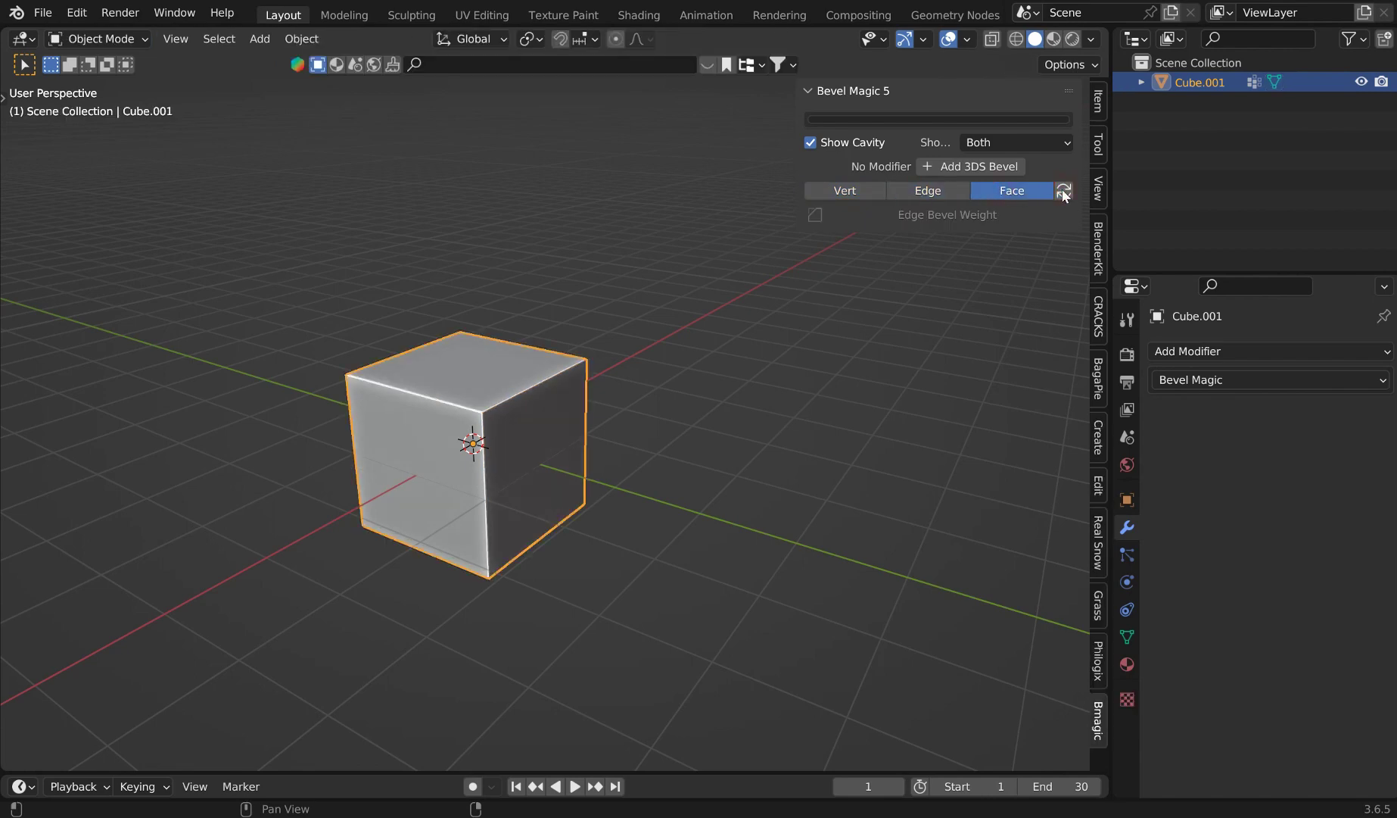
# Step: Select the cube's dark side face in face mode and switch to edge selection
pyautogui.scroll(6, 684, 334)
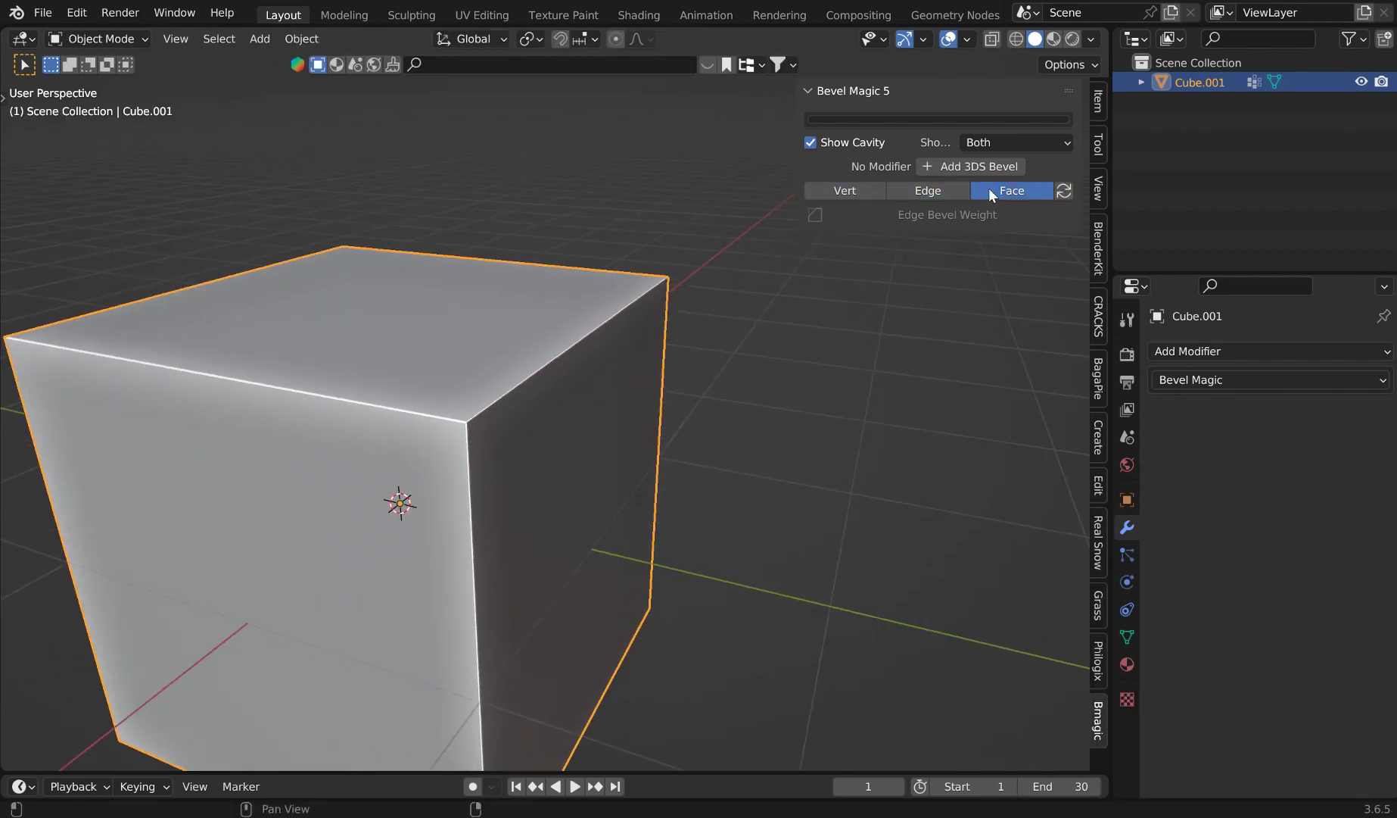
pyautogui.click(989, 189)
pyautogui.click(583, 390)
pyautogui.click(935, 195)
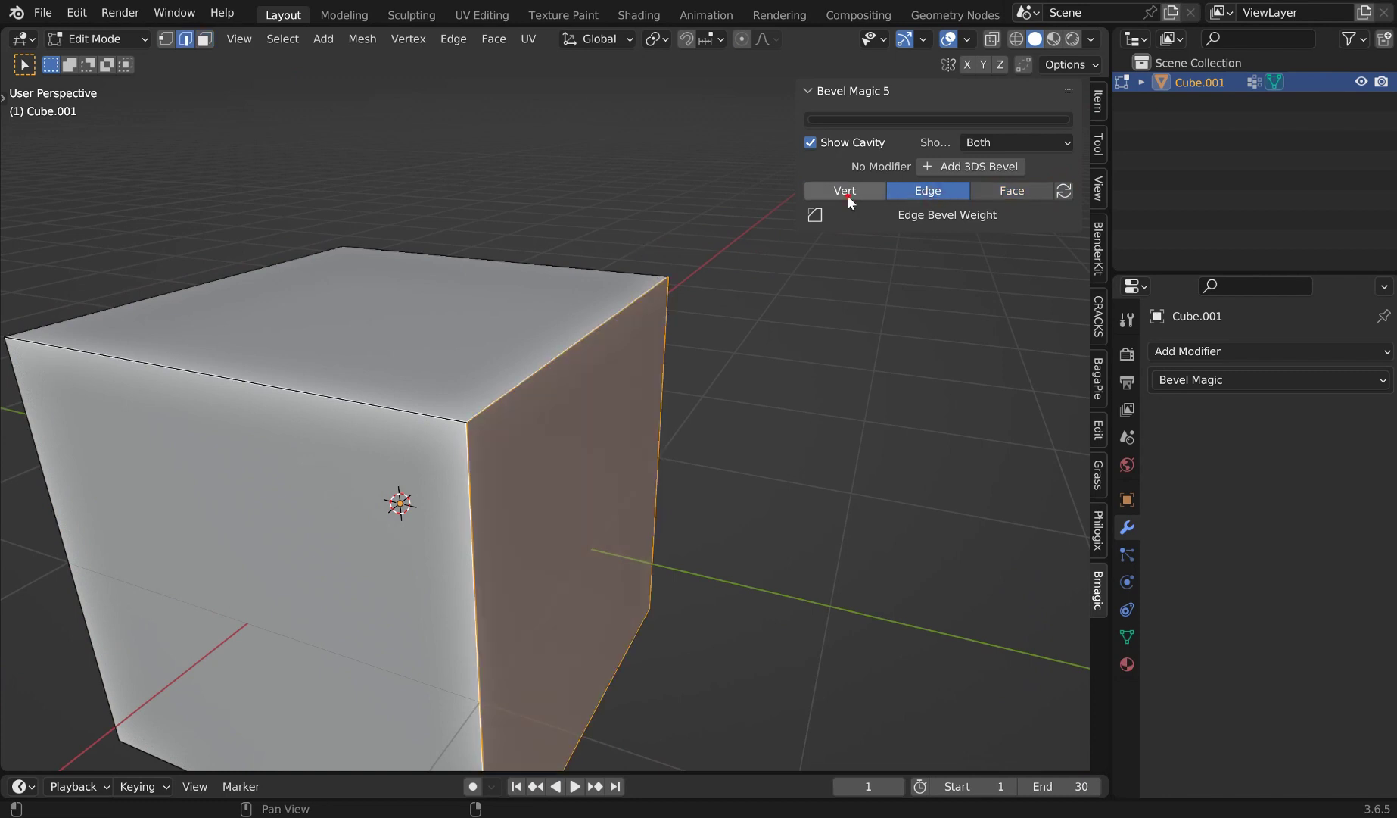
# Step: Try moving the cube's front upper corner vertex in vertex mode, and cancel the move
pyautogui.click(845, 190)
pyautogui.click(735, 289)
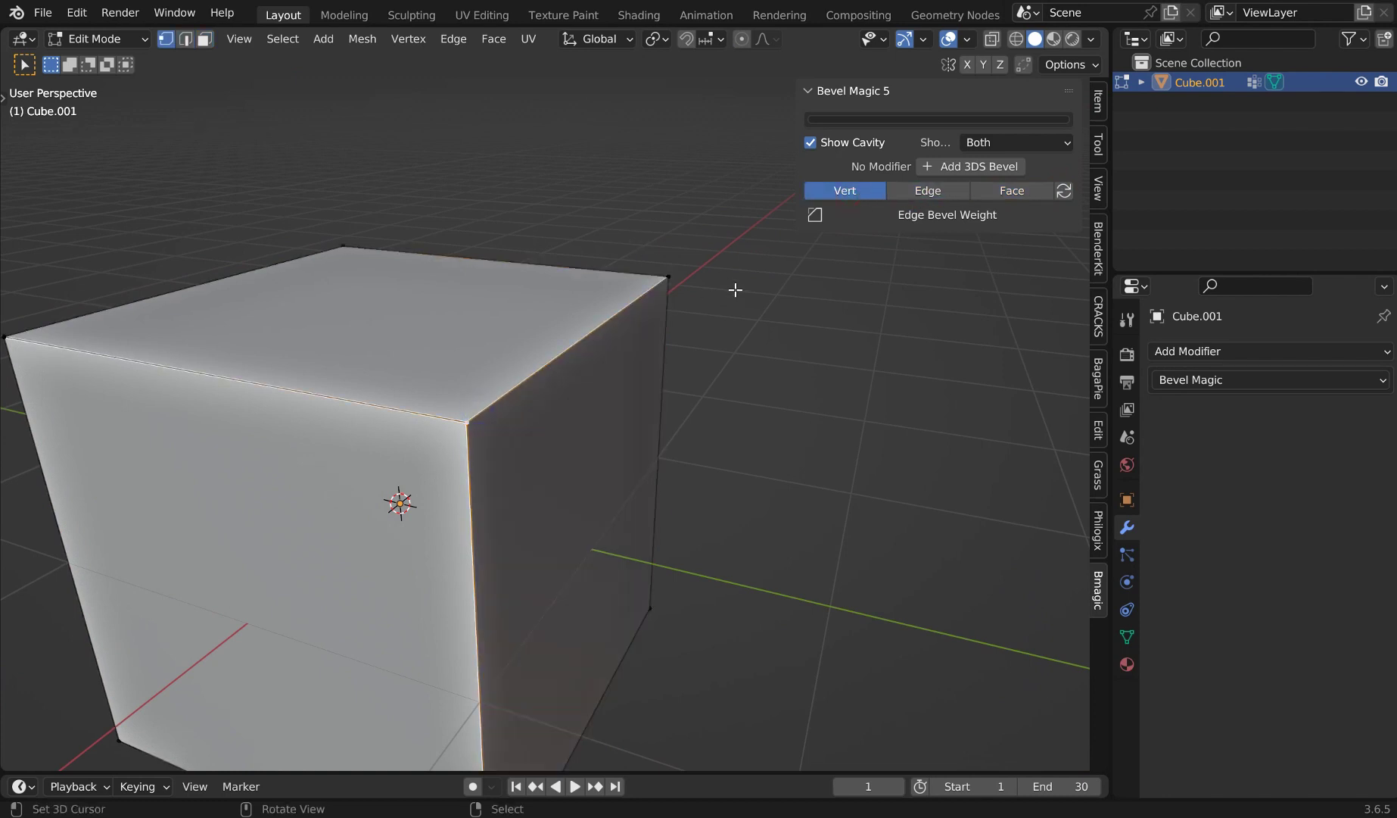
pyautogui.press('g')
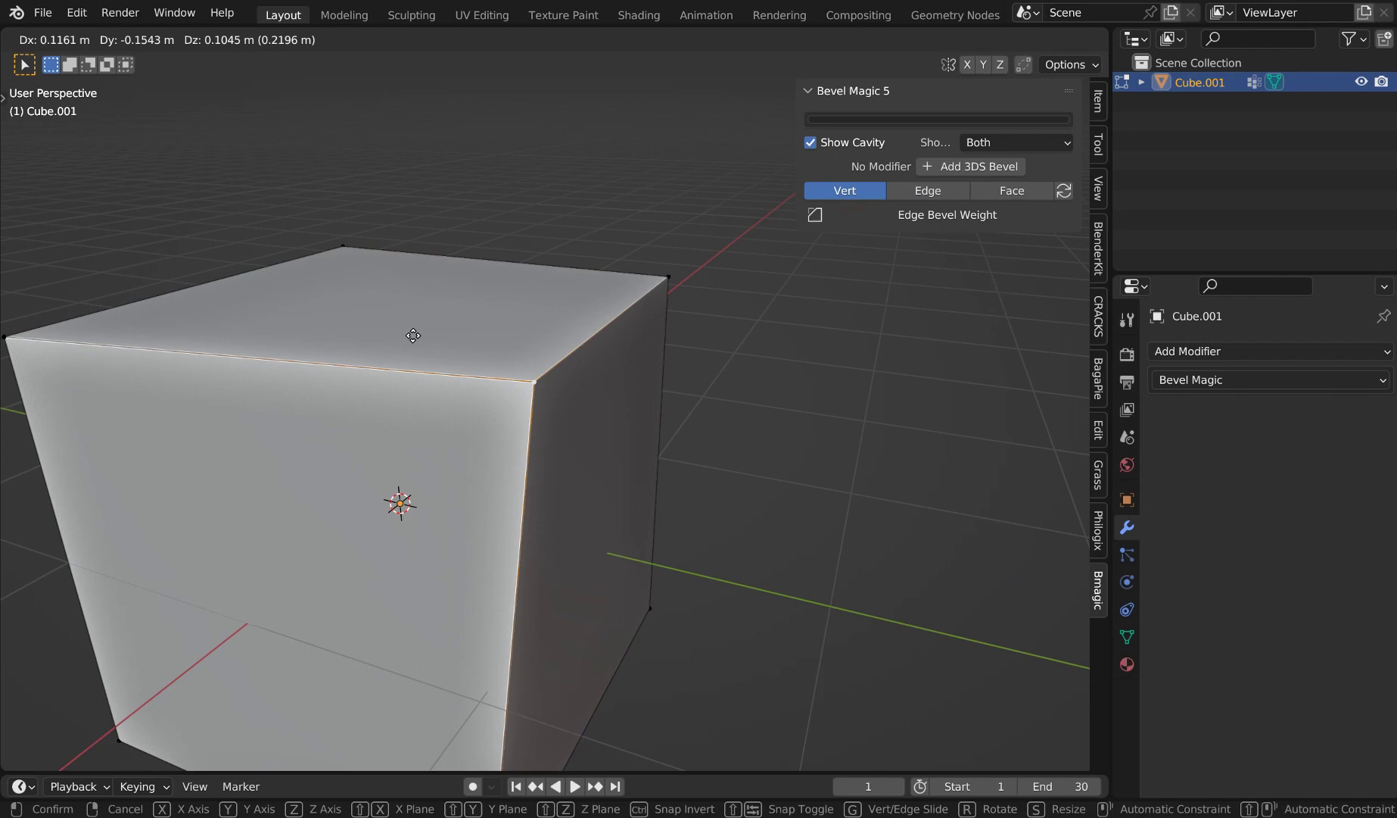
pyautogui.press('Escape')
# Step: Try moving the upper edge of the cube's dark side in edge mode, and cancel the move
pyautogui.click(928, 190)
pyautogui.click(539, 363)
pyautogui.press('g')
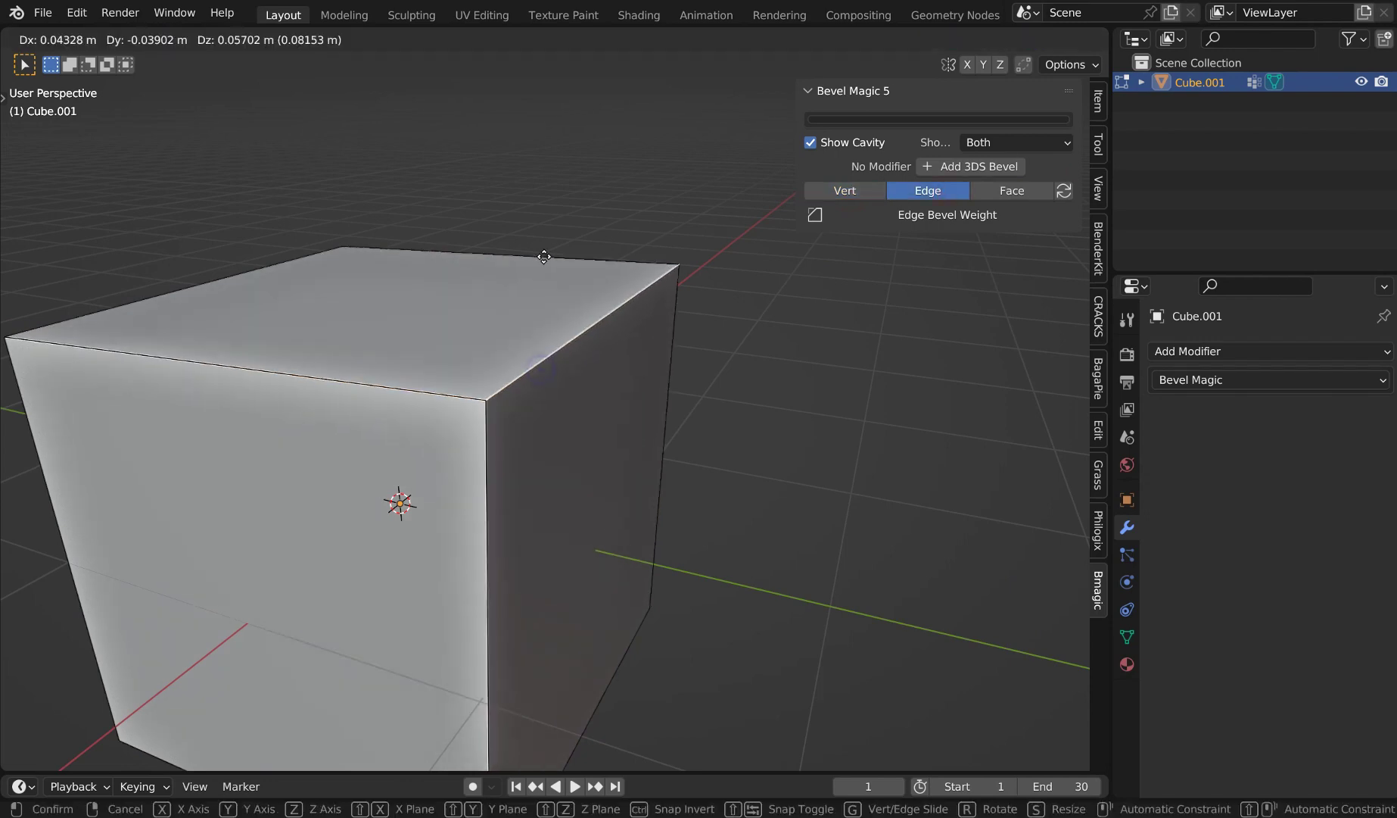
pyautogui.press('Escape')
# Step: Try moving the cube's top face in face mode, cancel the move, and return to Object Mode
pyautogui.click(1012, 190)
pyautogui.click(485, 327)
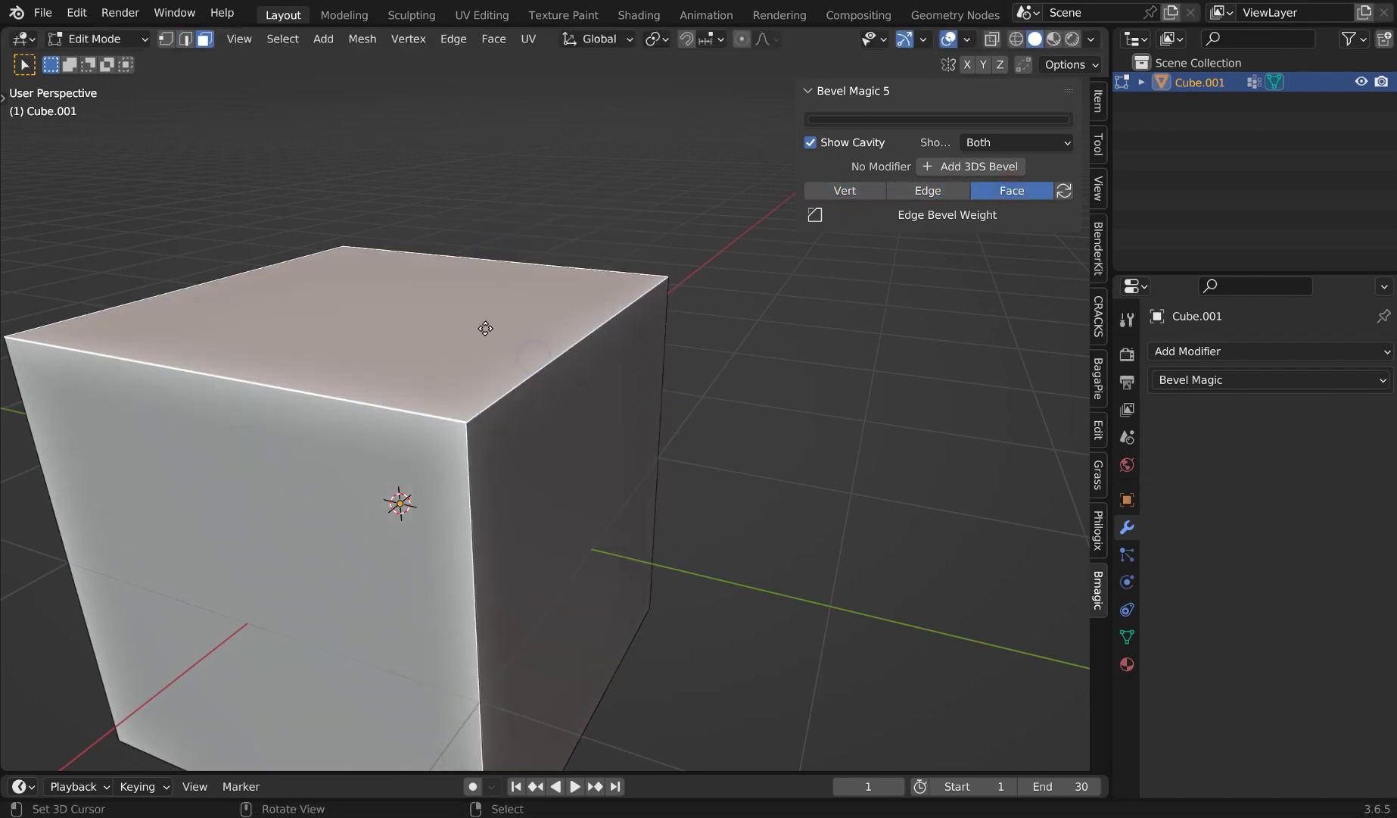
pyautogui.press('g')
pyautogui.press('Escape')
pyautogui.click(1065, 190)
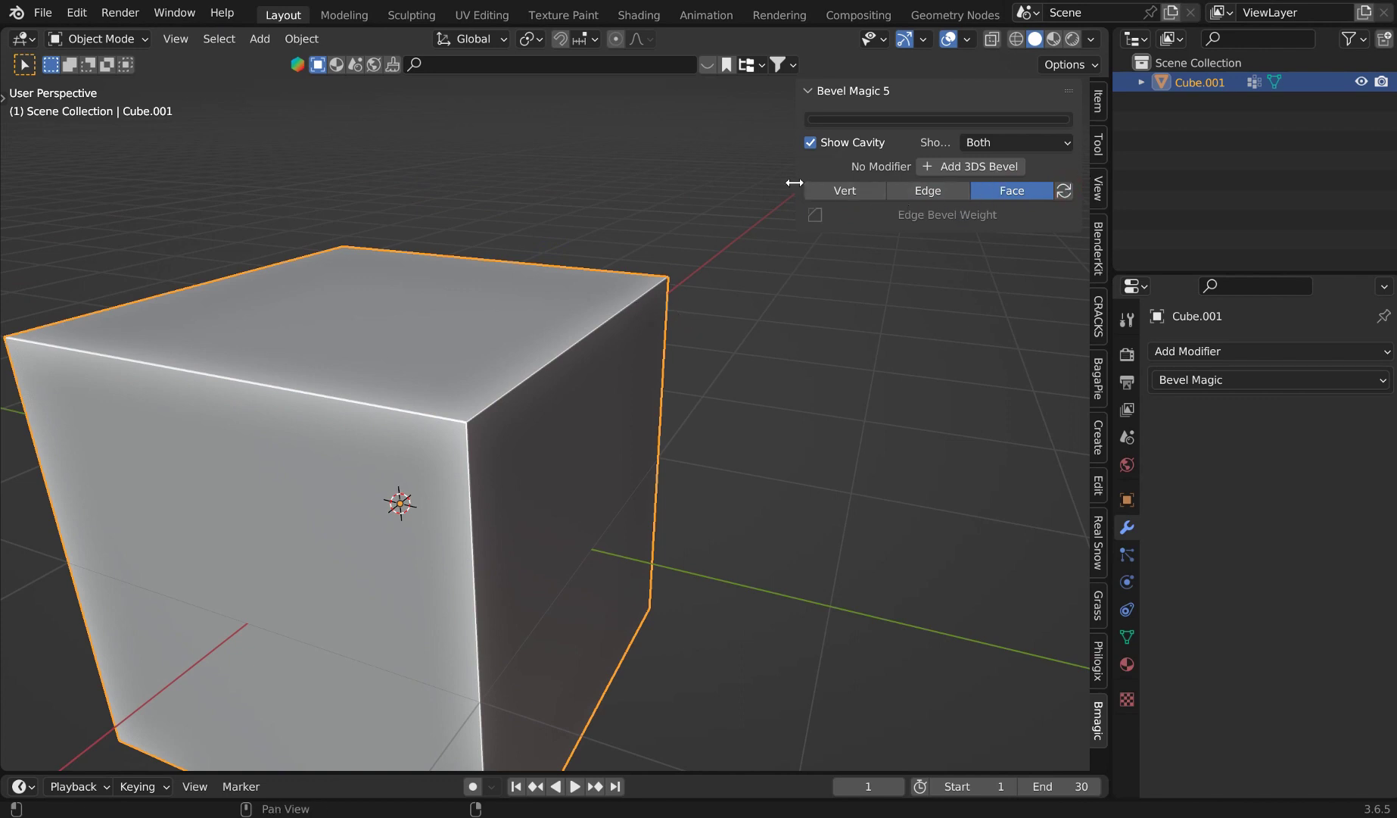
# Step: Add a 3DS Bevel modifier to the selected cube with Bevel Magic 5
pyautogui.moveTo(796, 183)
pyautogui.mouseDown()
pyautogui.moveTo(852, 190)
pyautogui.moveTo(813, 189)
pyautogui.mouseUp()
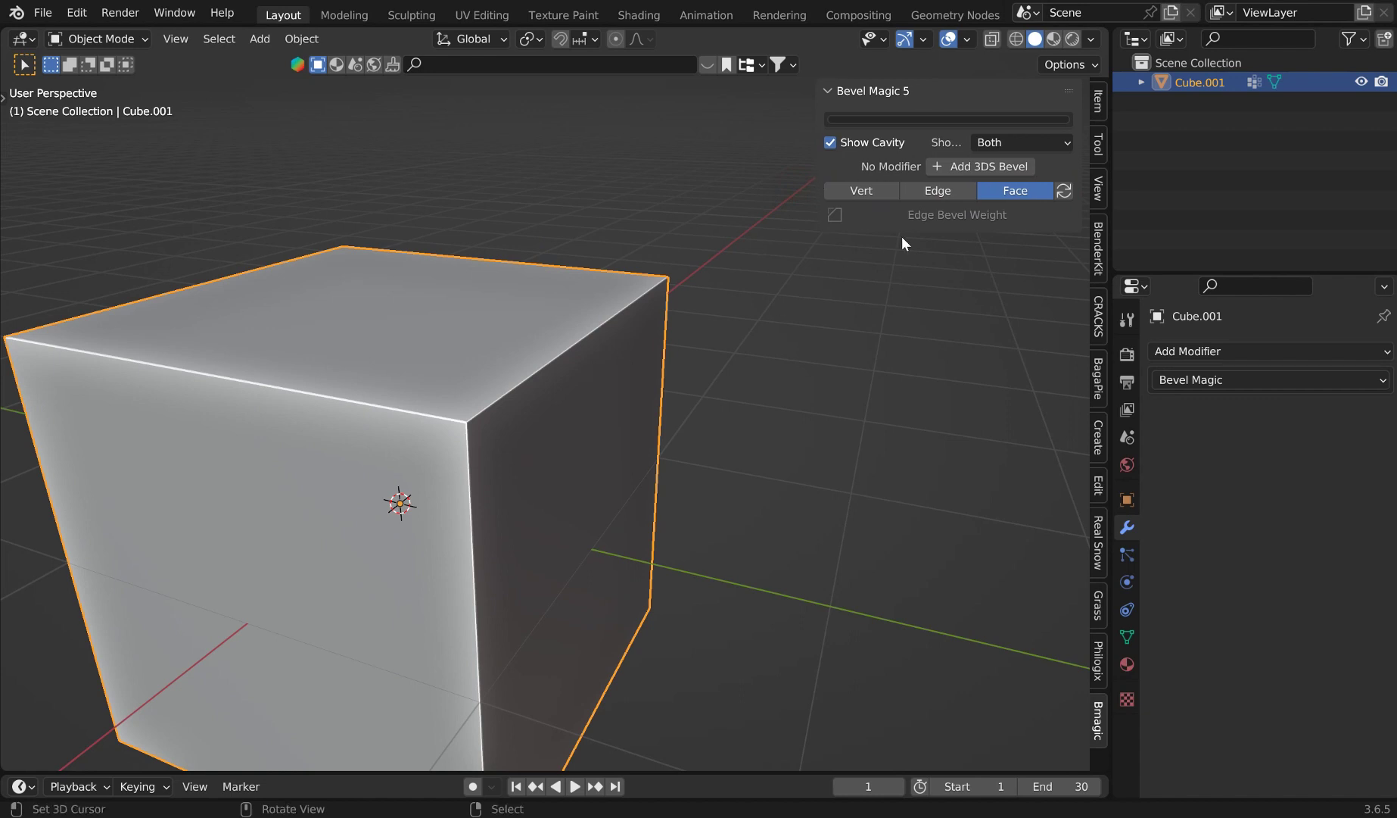
pyautogui.click(979, 167)
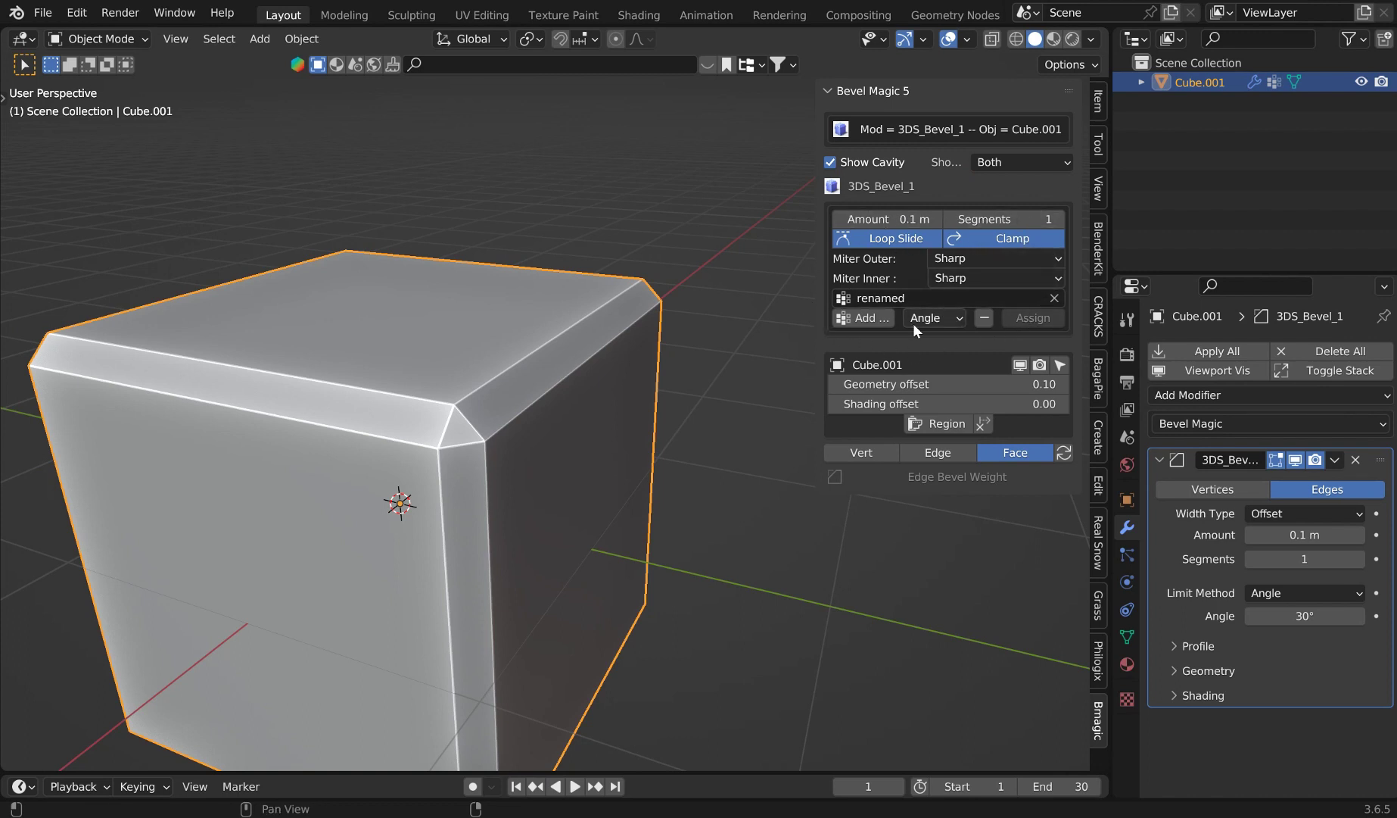
# Step: Toggle Cube.001's viewport visibility off and on from its Bevel Magic entry, and reselect the cube
pyautogui.click(1060, 365)
pyautogui.click(1020, 364)
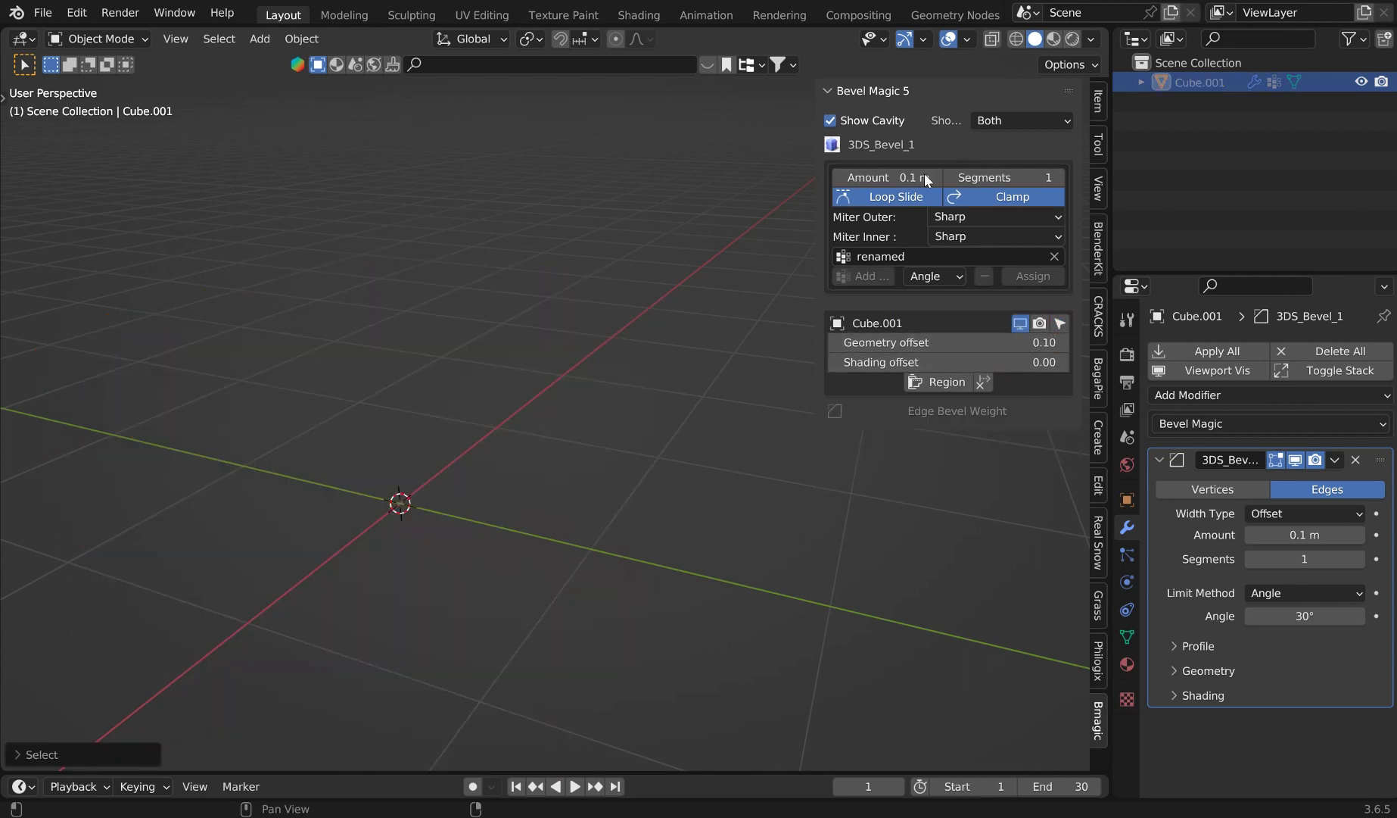
pyautogui.click(1020, 323)
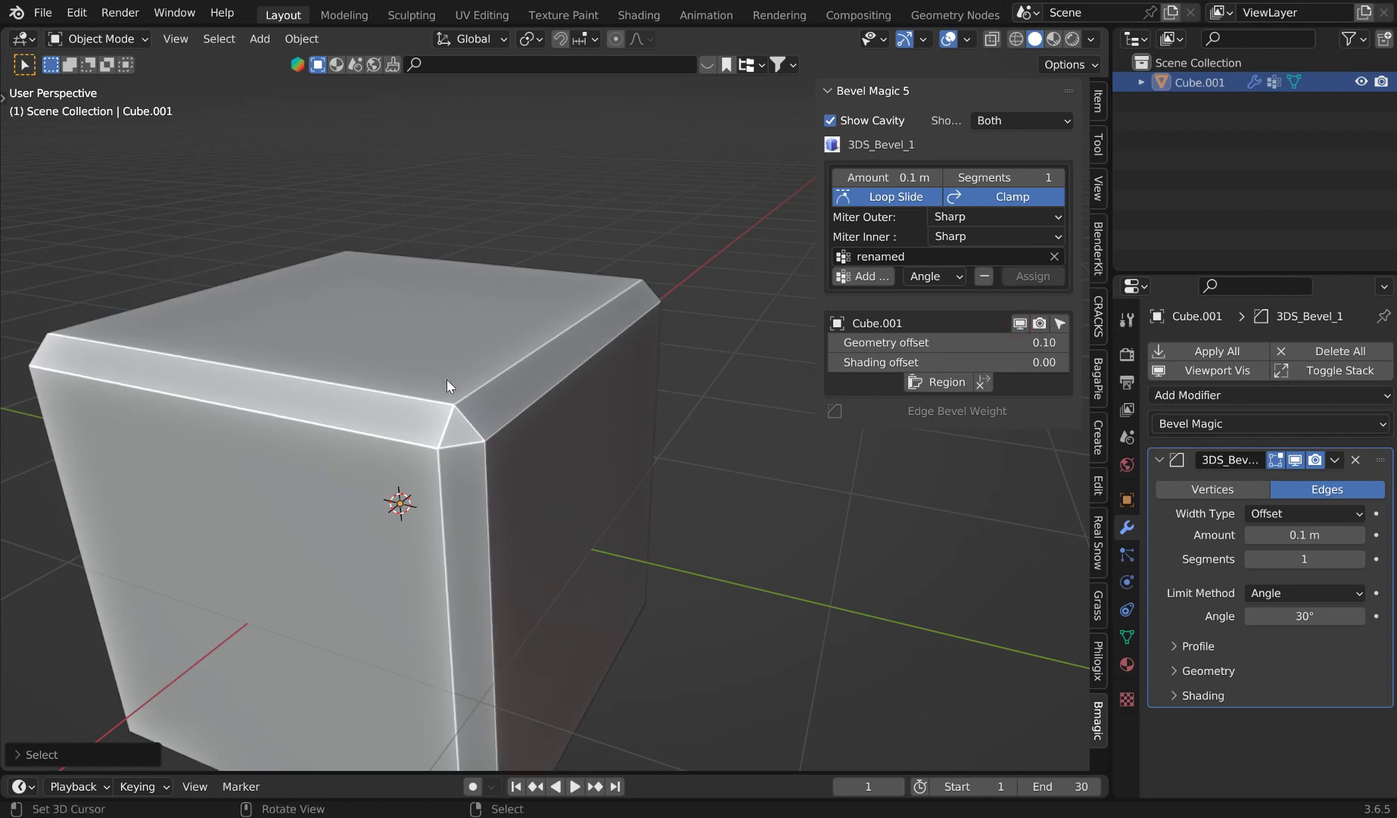
pyautogui.click(551, 355)
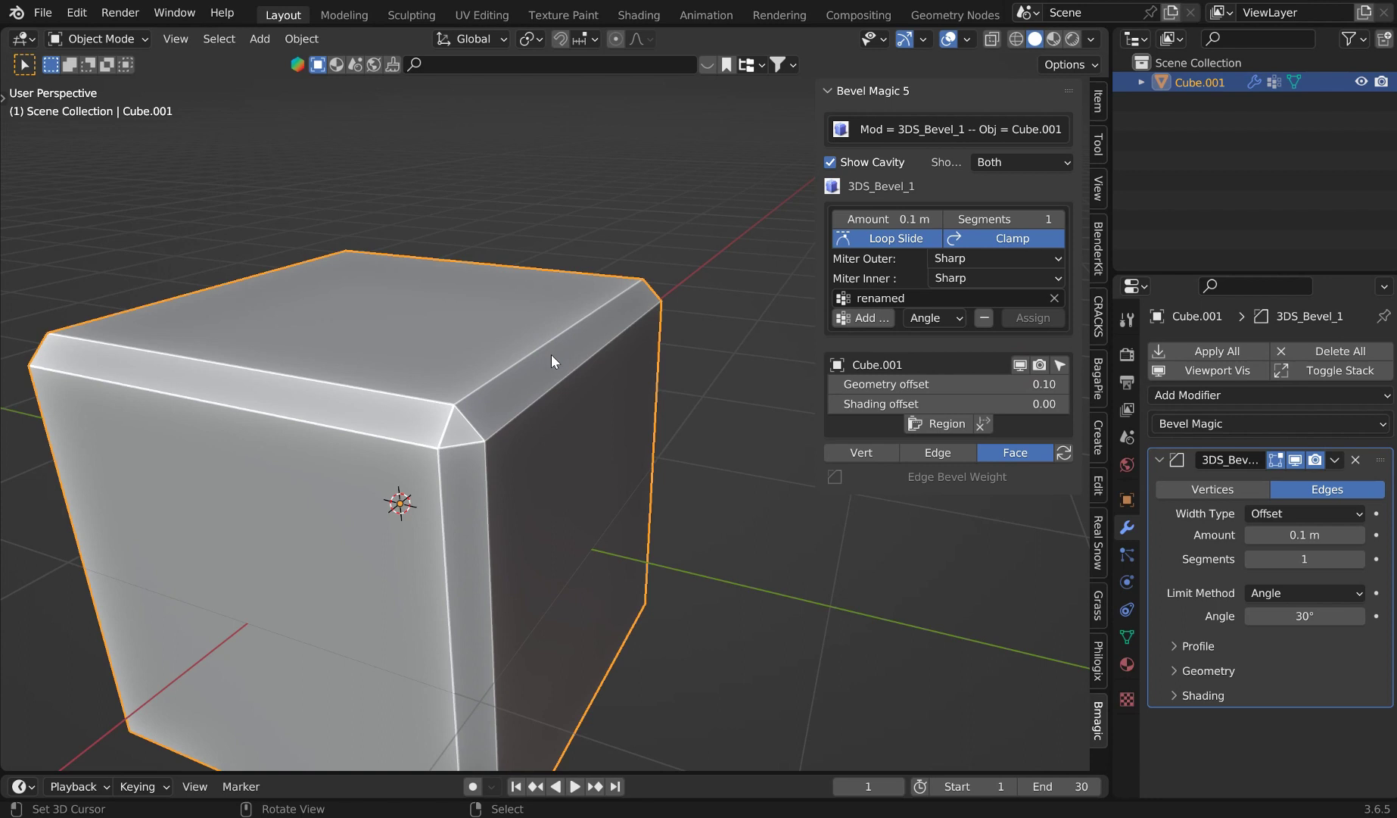
# Step: Duplicate the beveled cube and place the copy beside the original, further back along the green axis
pyautogui.moveTo(818, 161); pyautogui.dragTo(781, 162)
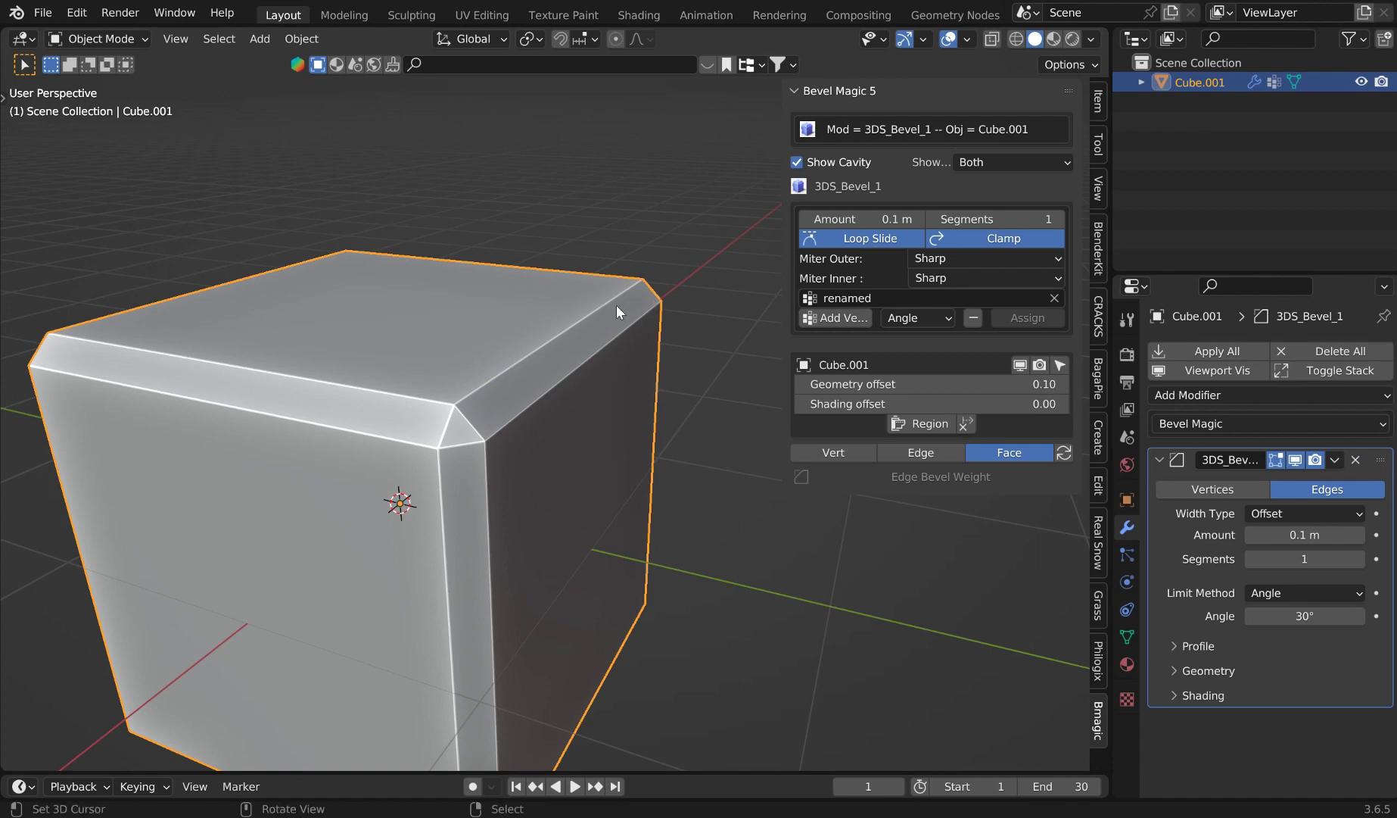
pyautogui.scroll(-6, 540, 337)
pyautogui.hotkey('shift', 'd')
pyautogui.click(317, 274)
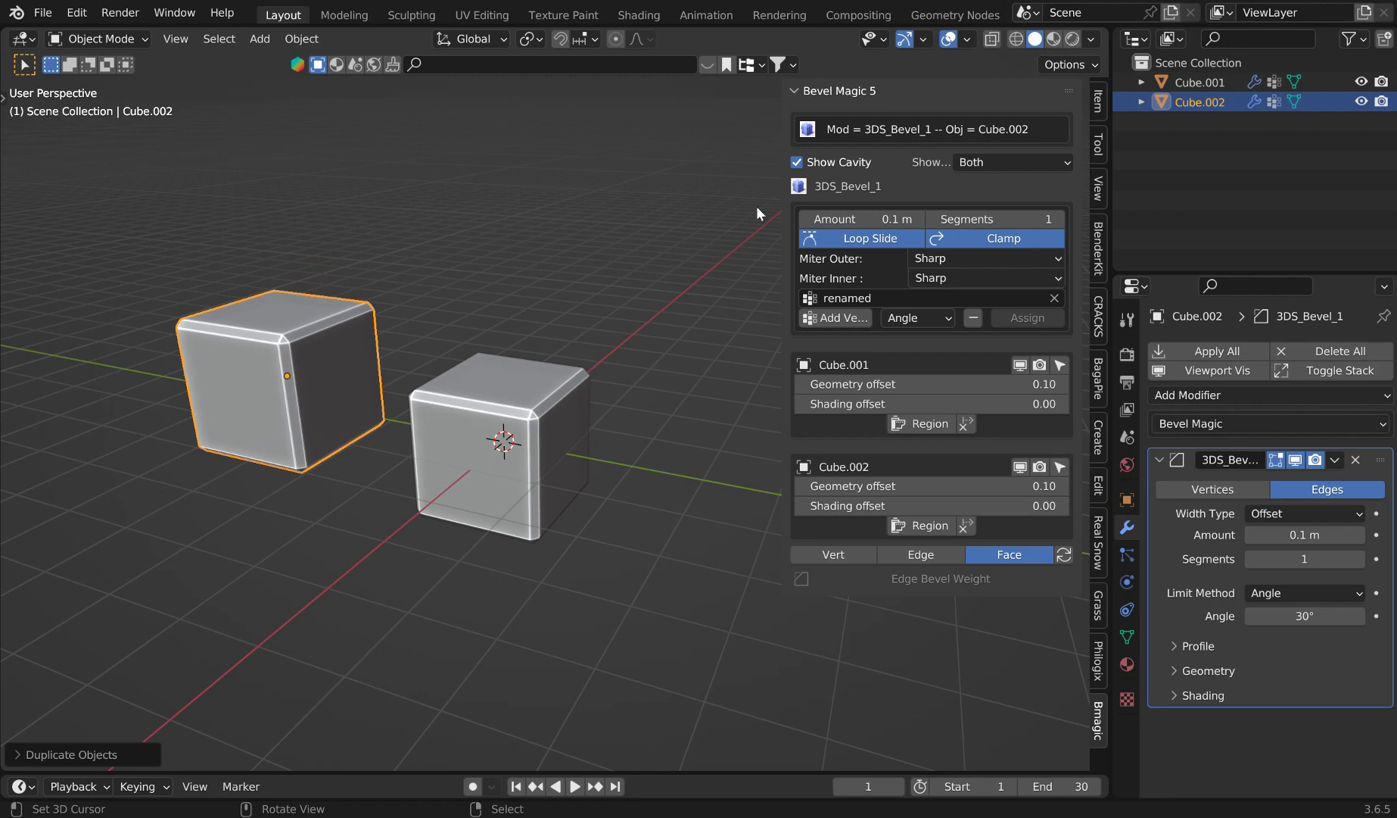
# Step: Switch the selection back and forth between the two cubes, directly in the scene and through their Bevel Magic entries
pyautogui.click(528, 410)
pyautogui.click(288, 338)
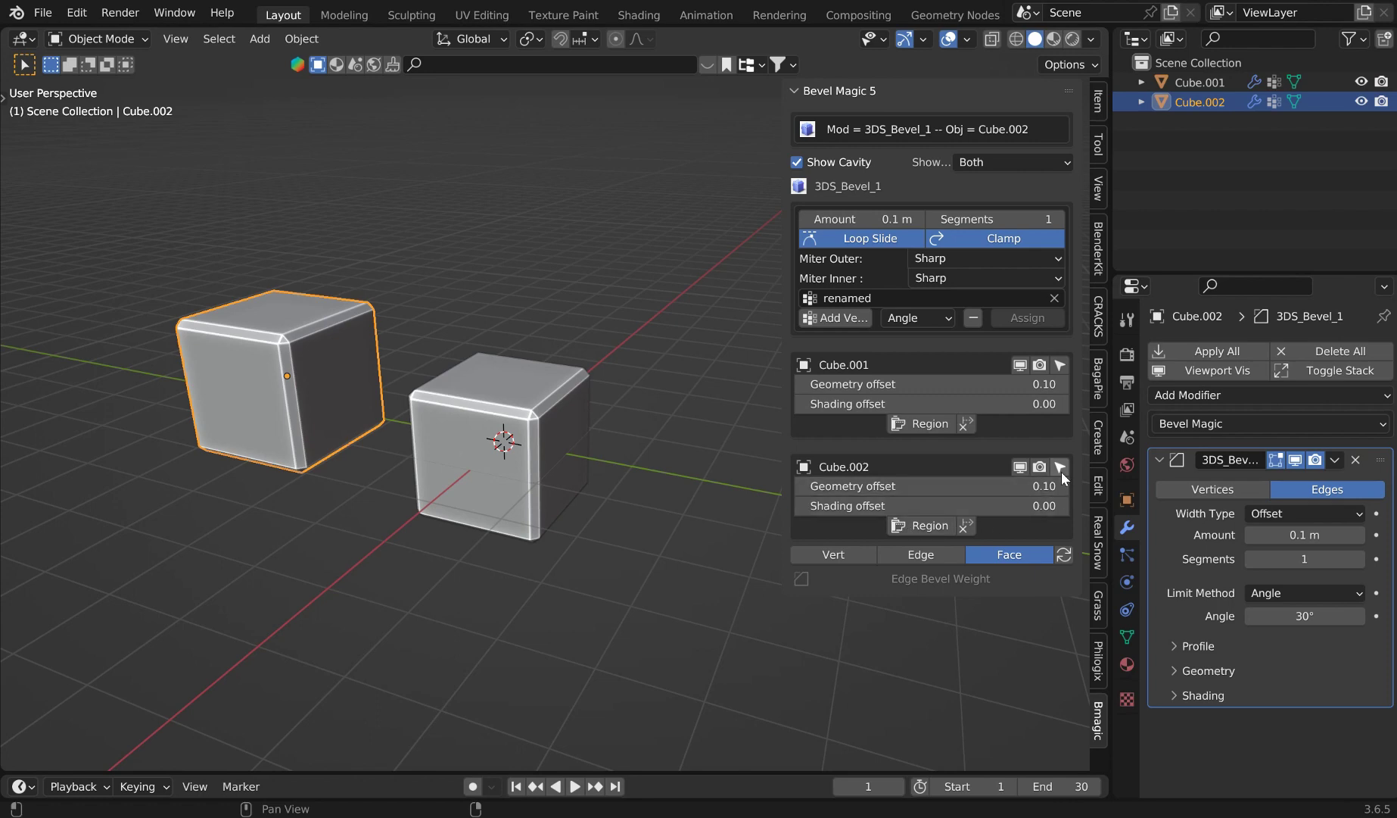
pyautogui.click(1060, 364)
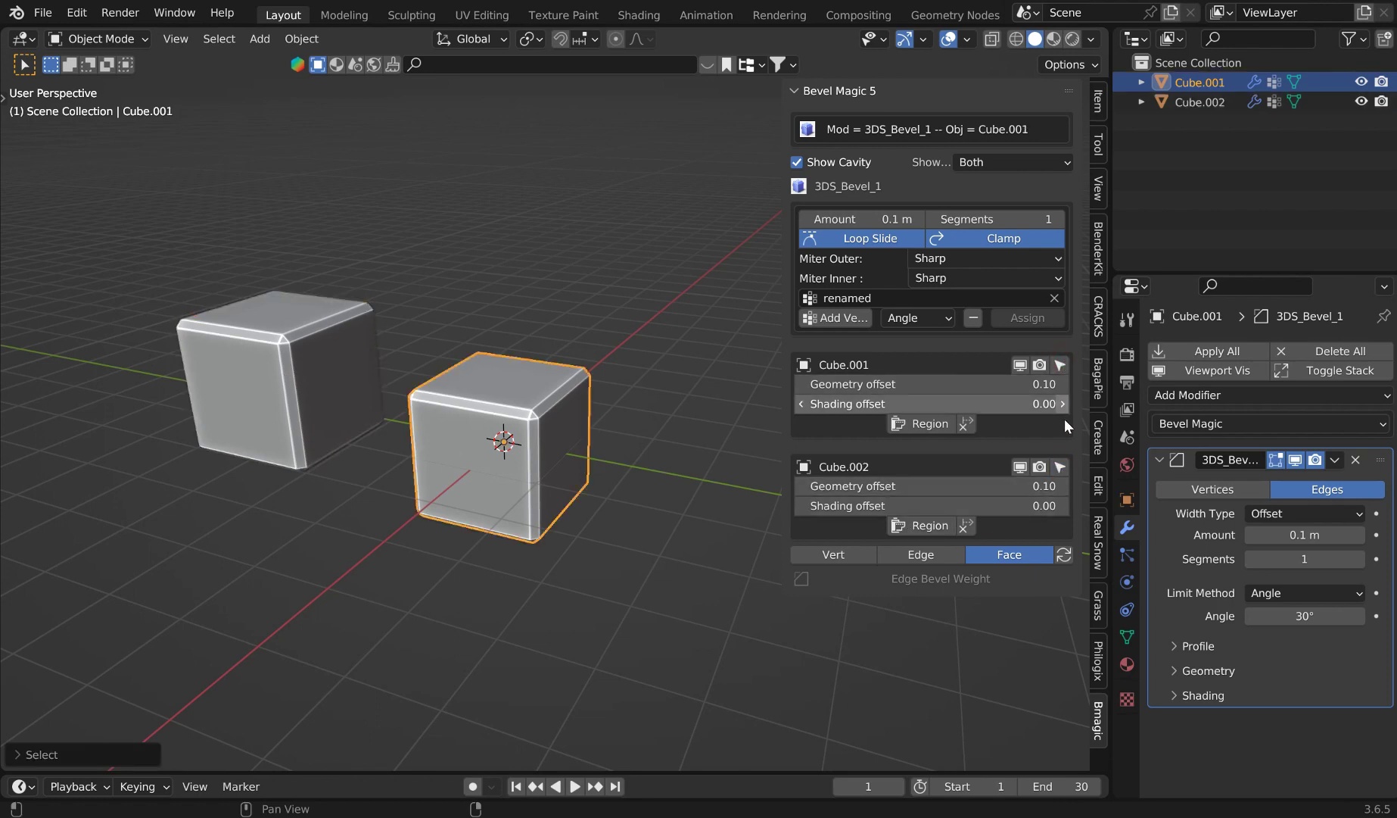
pyautogui.click(1060, 467)
pyautogui.click(1060, 365)
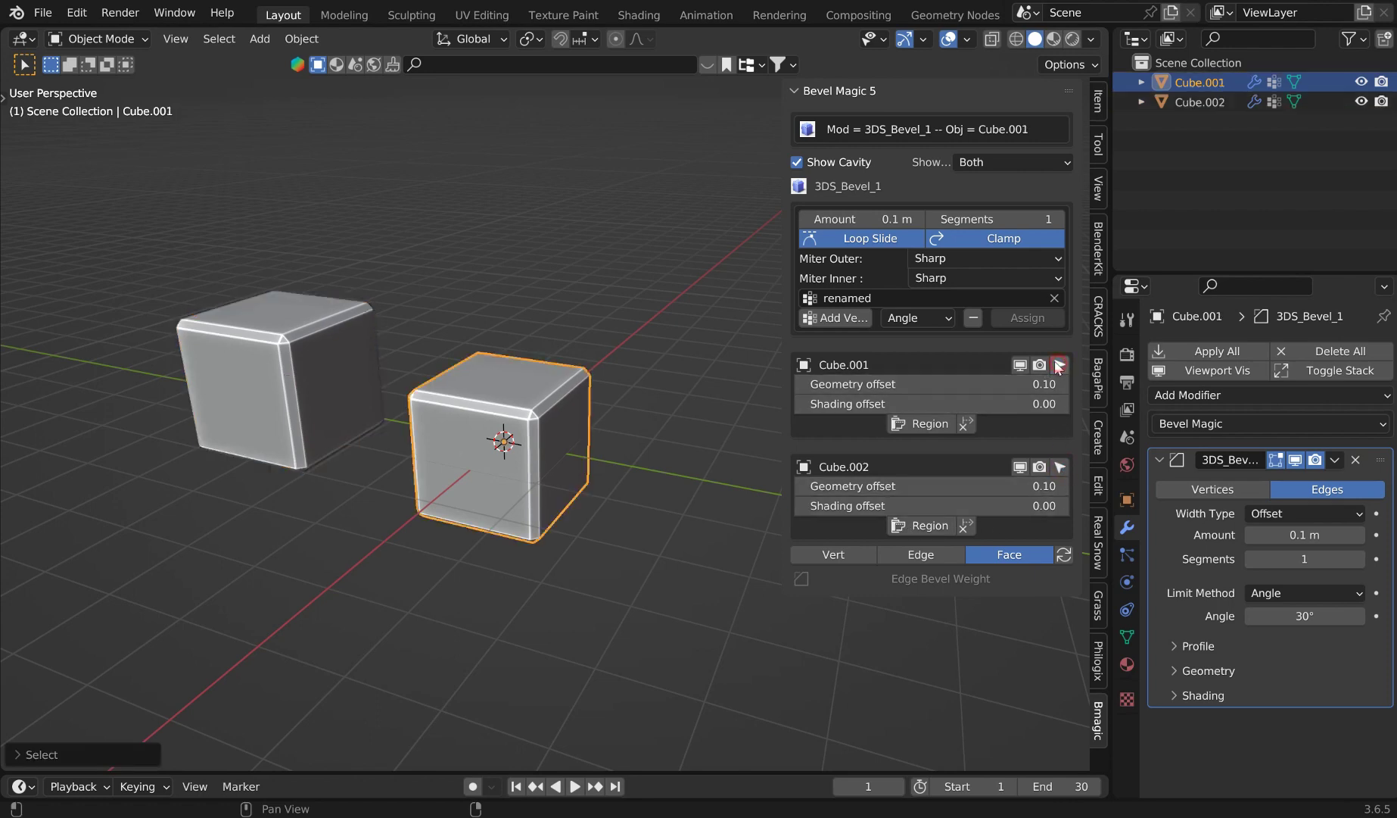
# Step: Toggle the viewport visibility of Cube.001 and Cube.002 off and on from their Bevel Magic entries
pyautogui.click(1019, 364)
pyautogui.click(1020, 323)
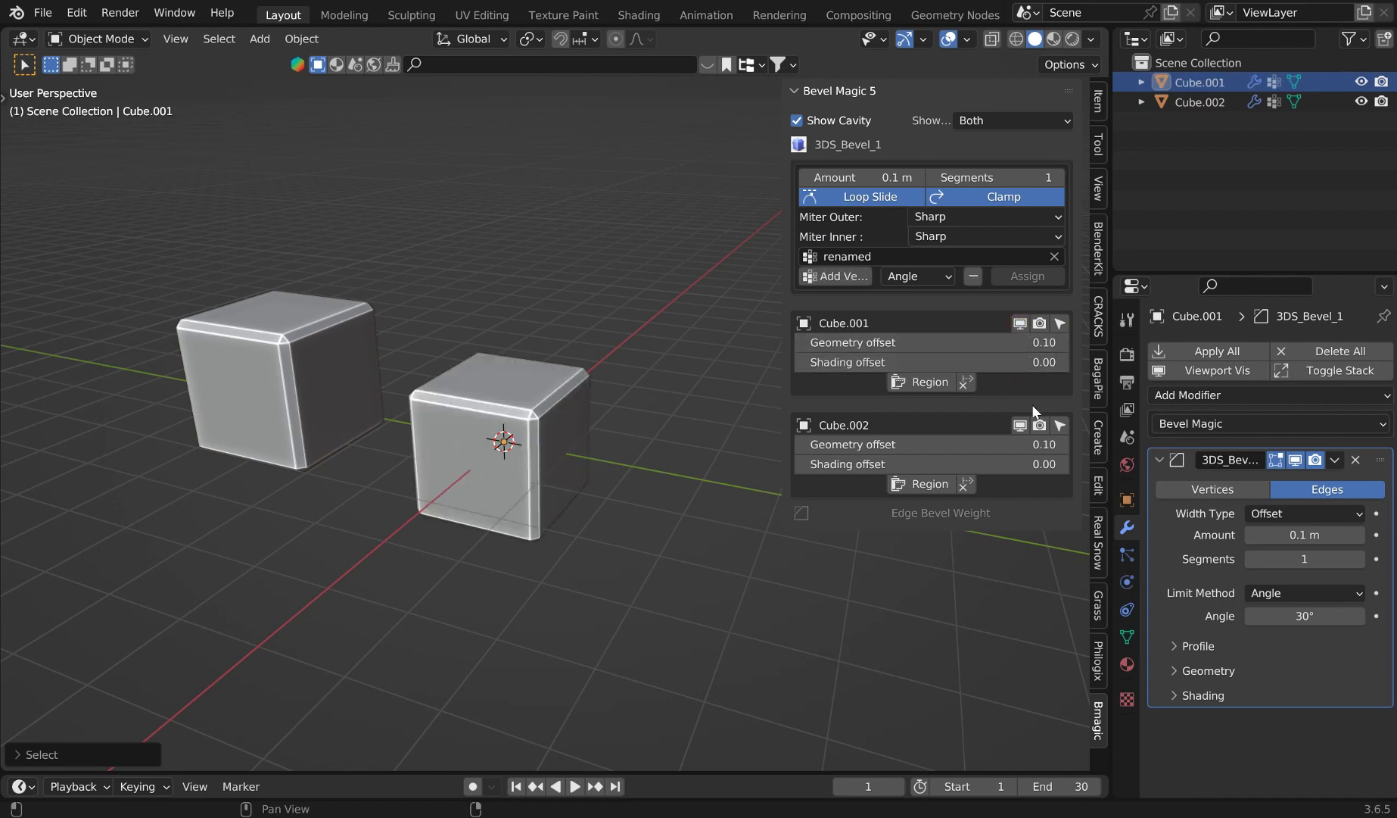
pyautogui.click(1020, 424)
pyautogui.click(1020, 425)
# Step: Delete the duplicate Cube.002 and select Cube.001
pyautogui.click(1059, 424)
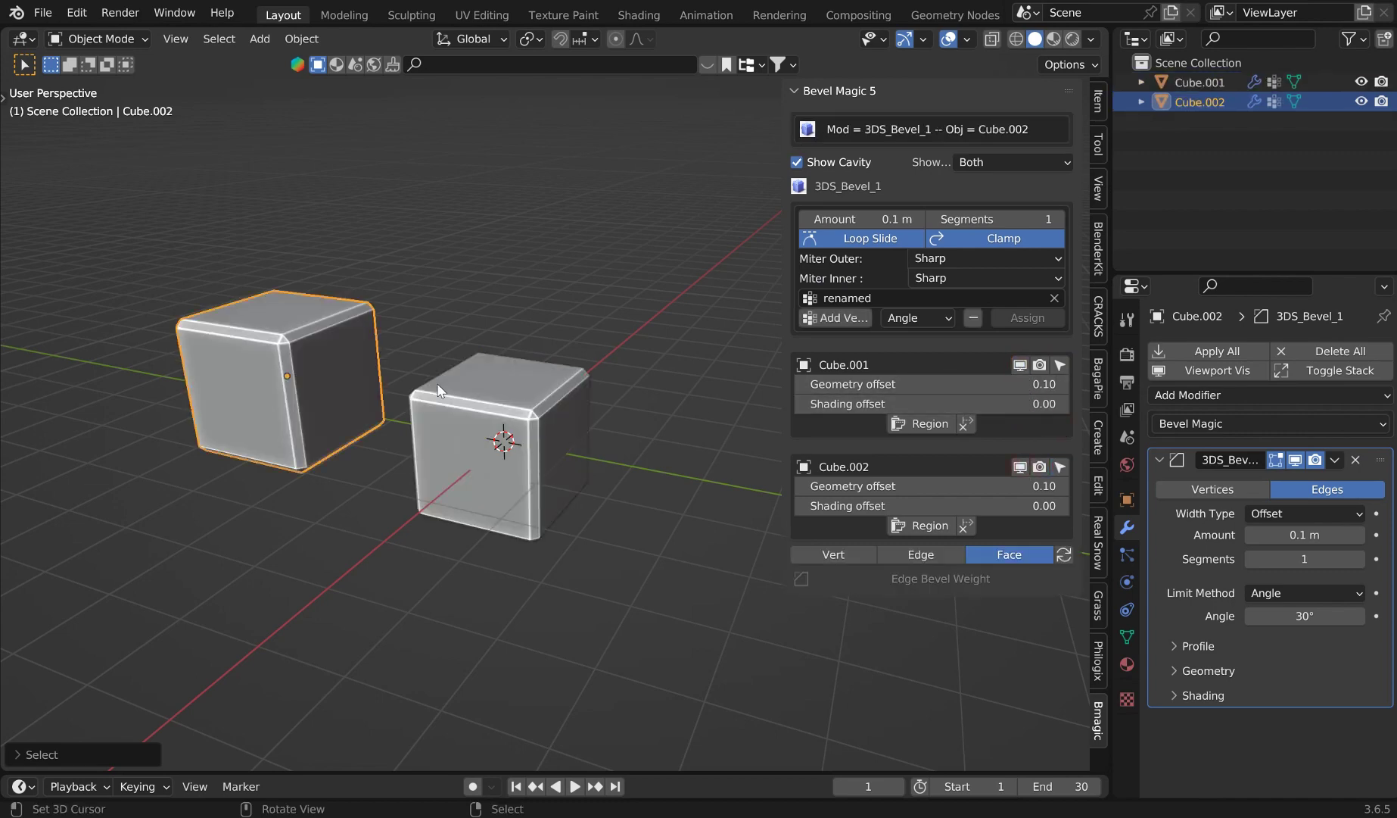
pyautogui.press('Delete')
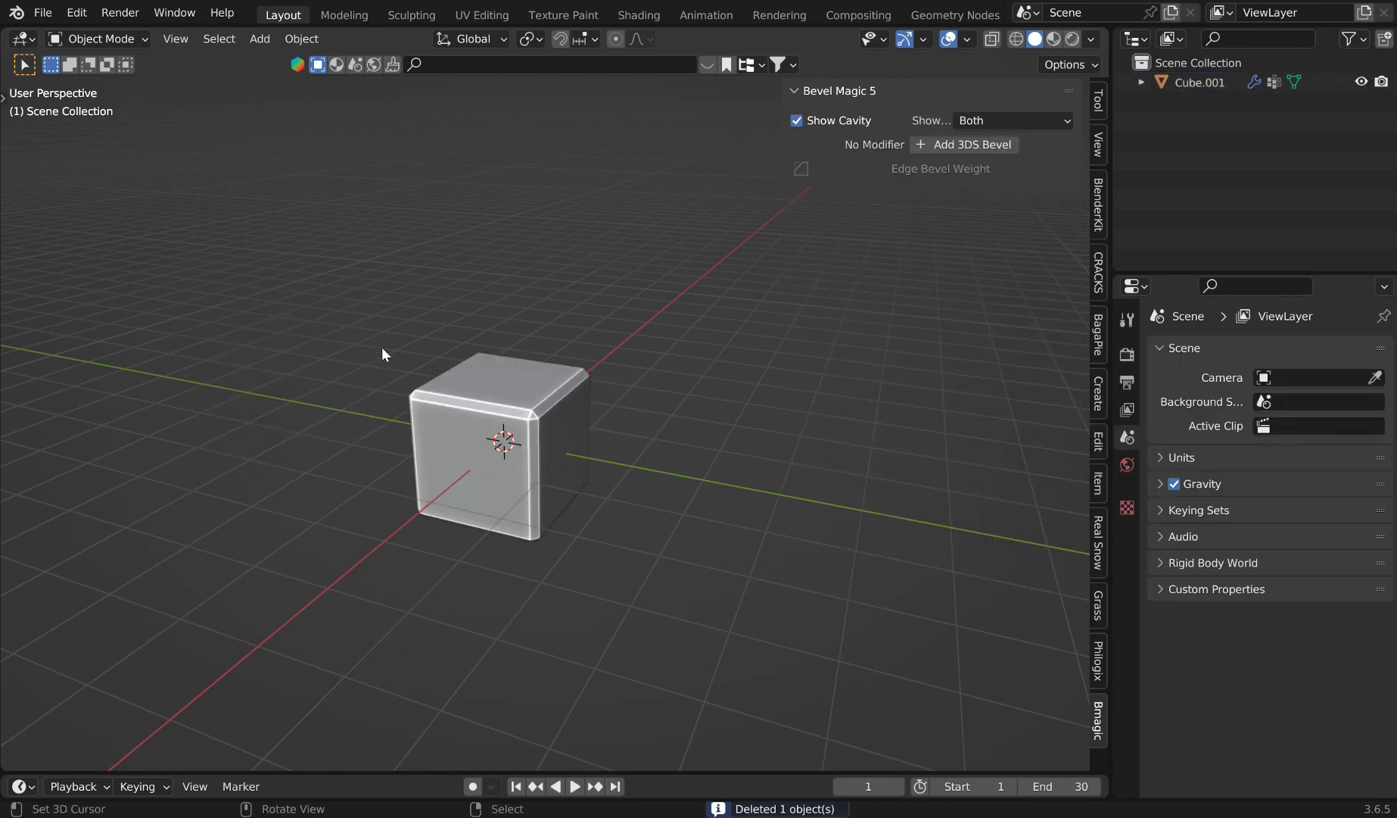
pyautogui.click(490, 429)
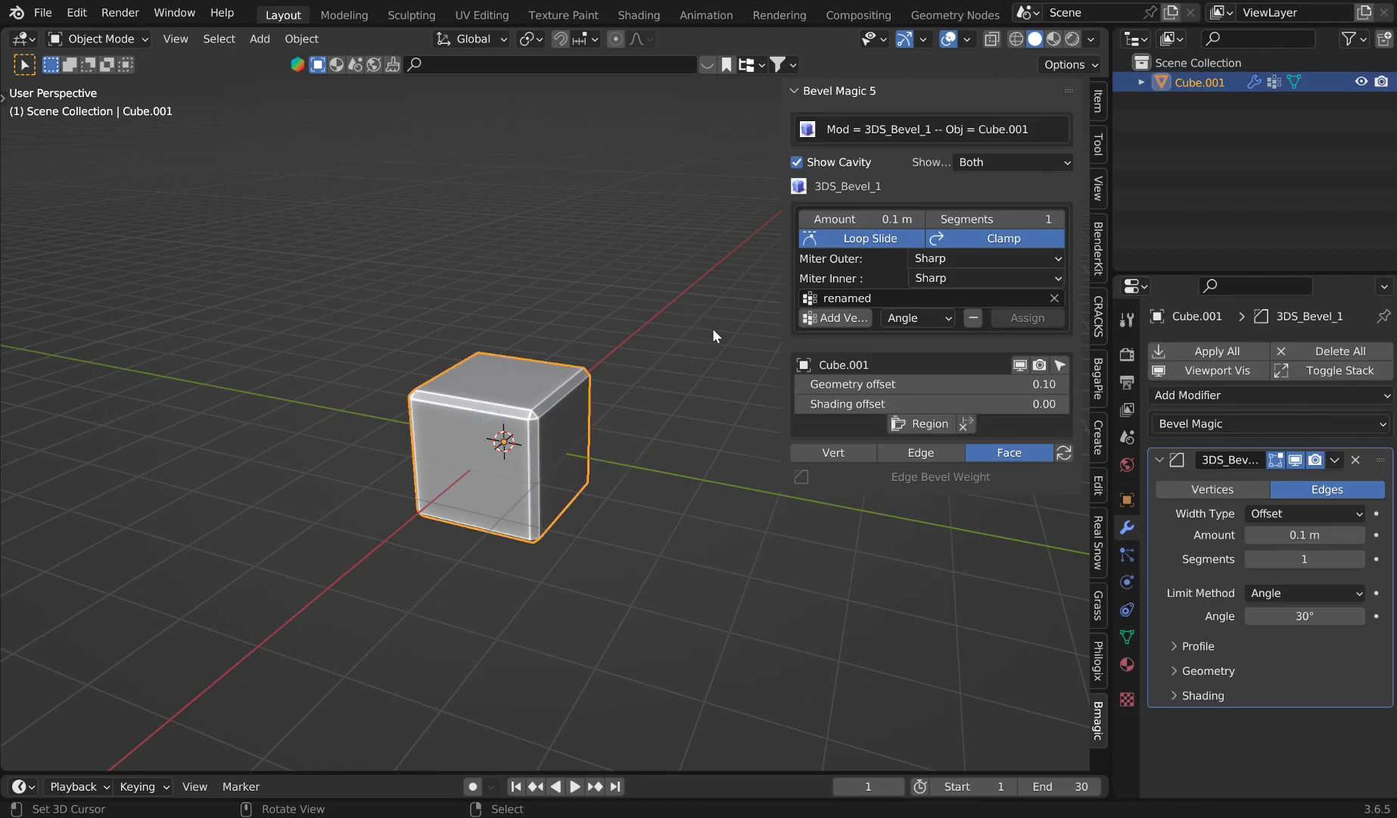
# Step: Add a standard Bevel modifier to Cube.001 and collapse the 3DS_Bevel_1 modifier's settings
pyautogui.click(1254, 423)
pyautogui.moveTo(780, 261); pyautogui.dragTo(820, 279)
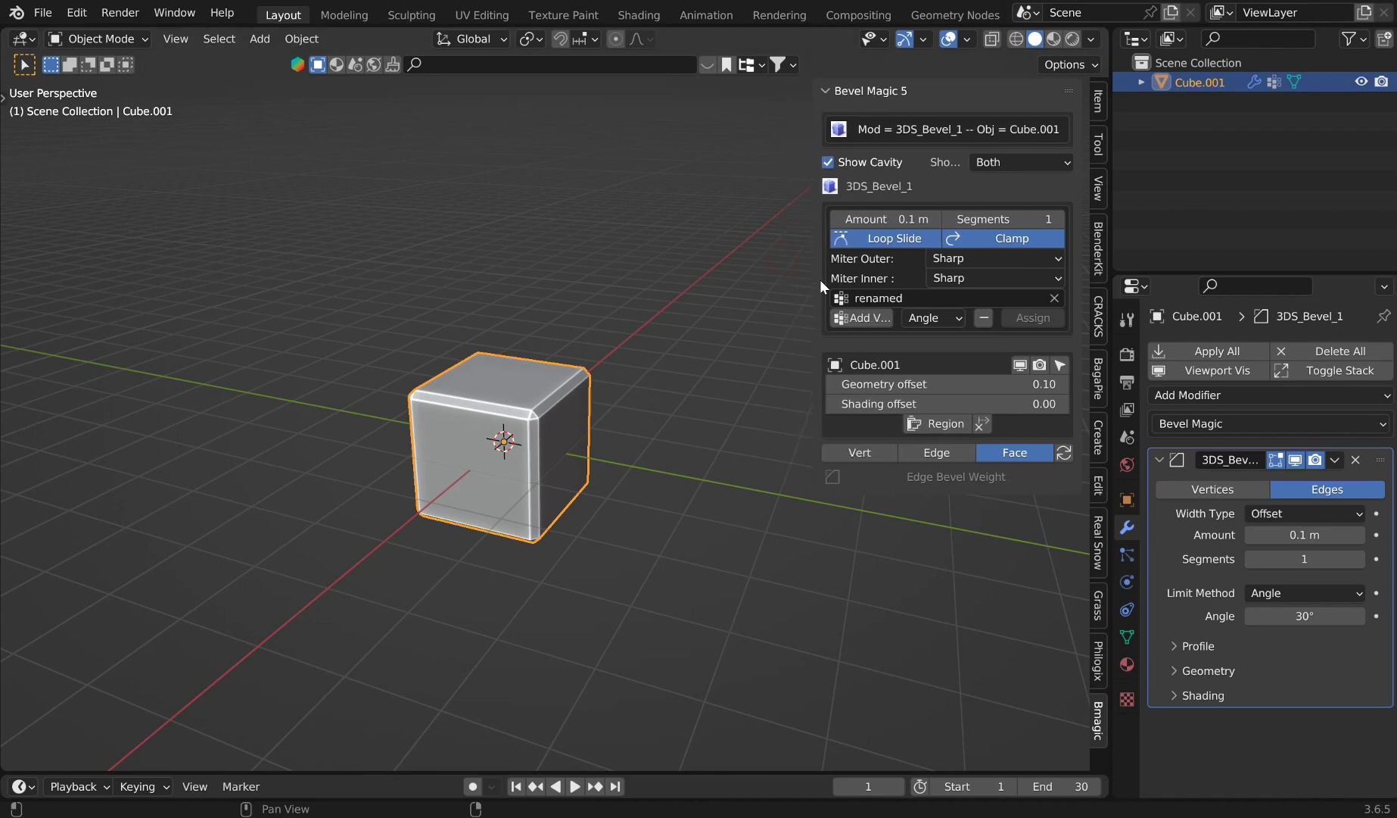
pyautogui.click(1212, 399)
pyautogui.click(1000, 467)
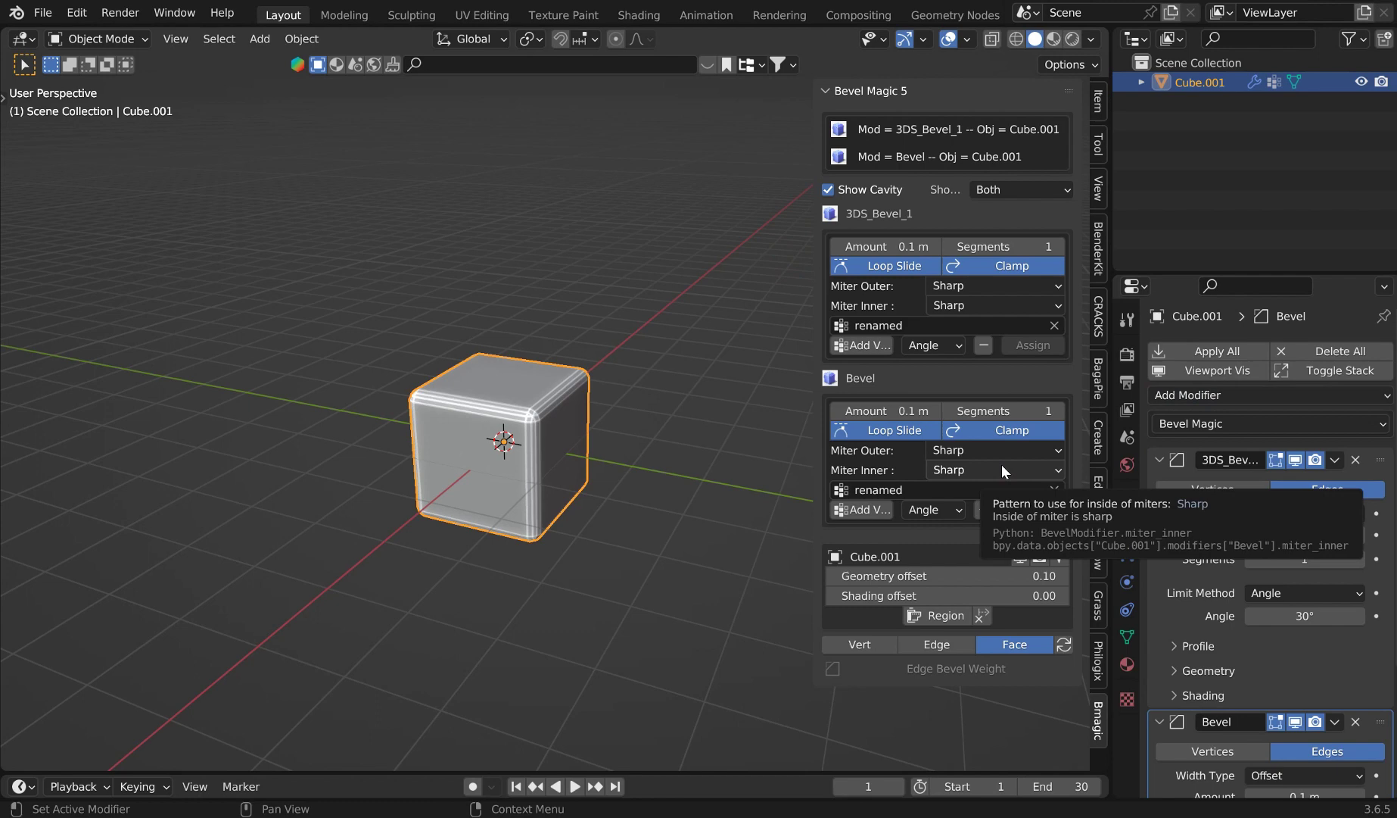
pyautogui.click(1175, 467)
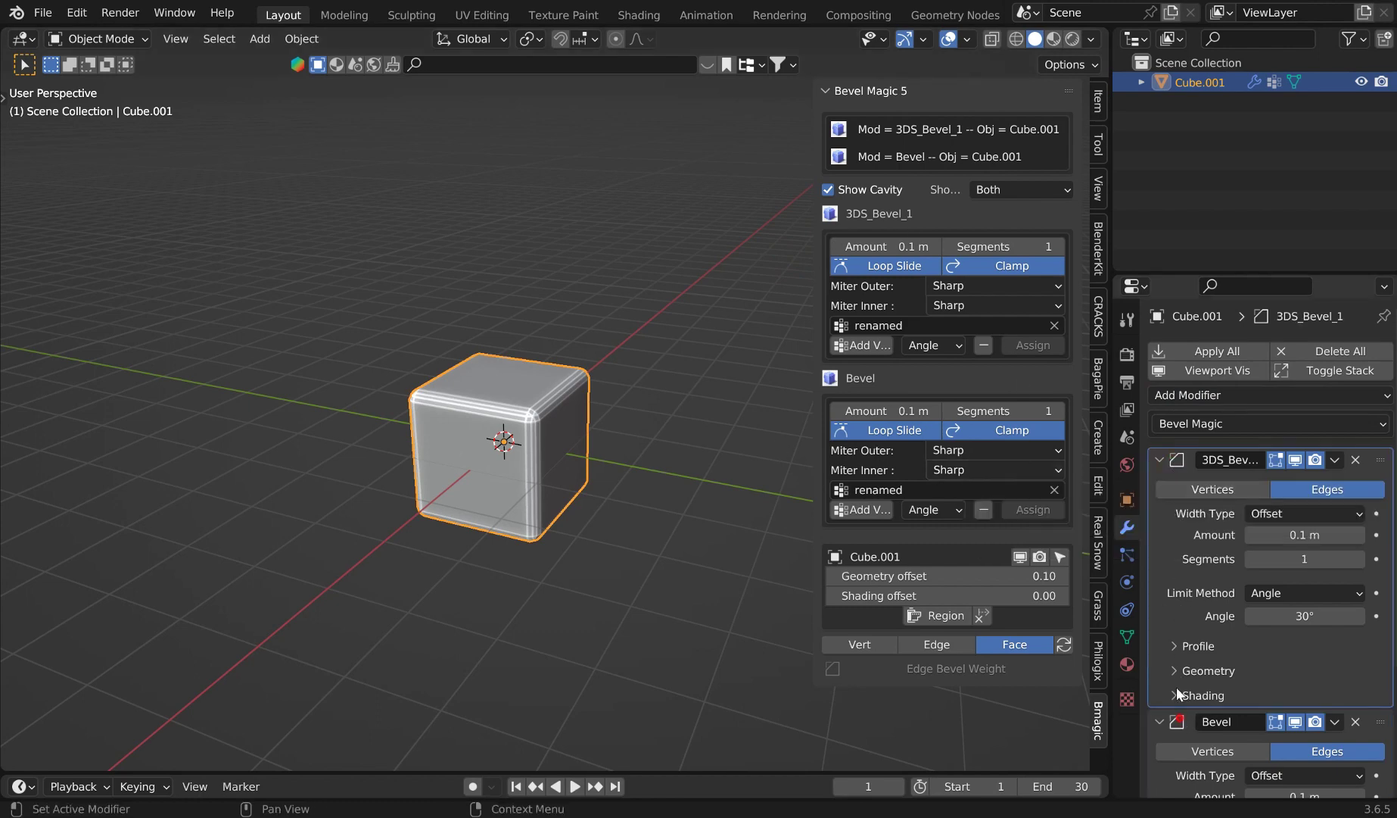
pyautogui.click(1189, 459)
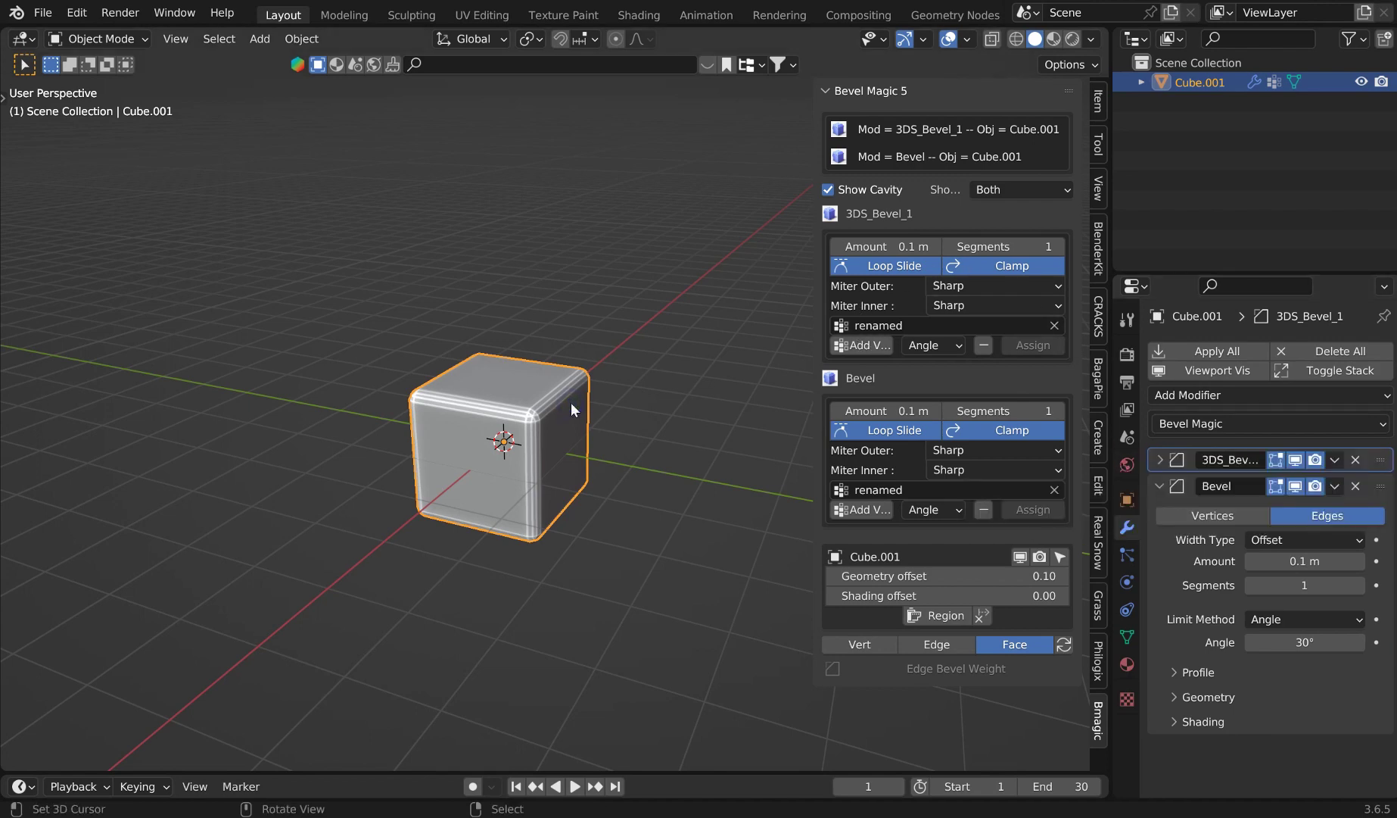
# Step: Clear the vertex group assigned to the 3DS_Bevel_1 modifier of Cube.001
pyautogui.scroll(5, 571, 402)
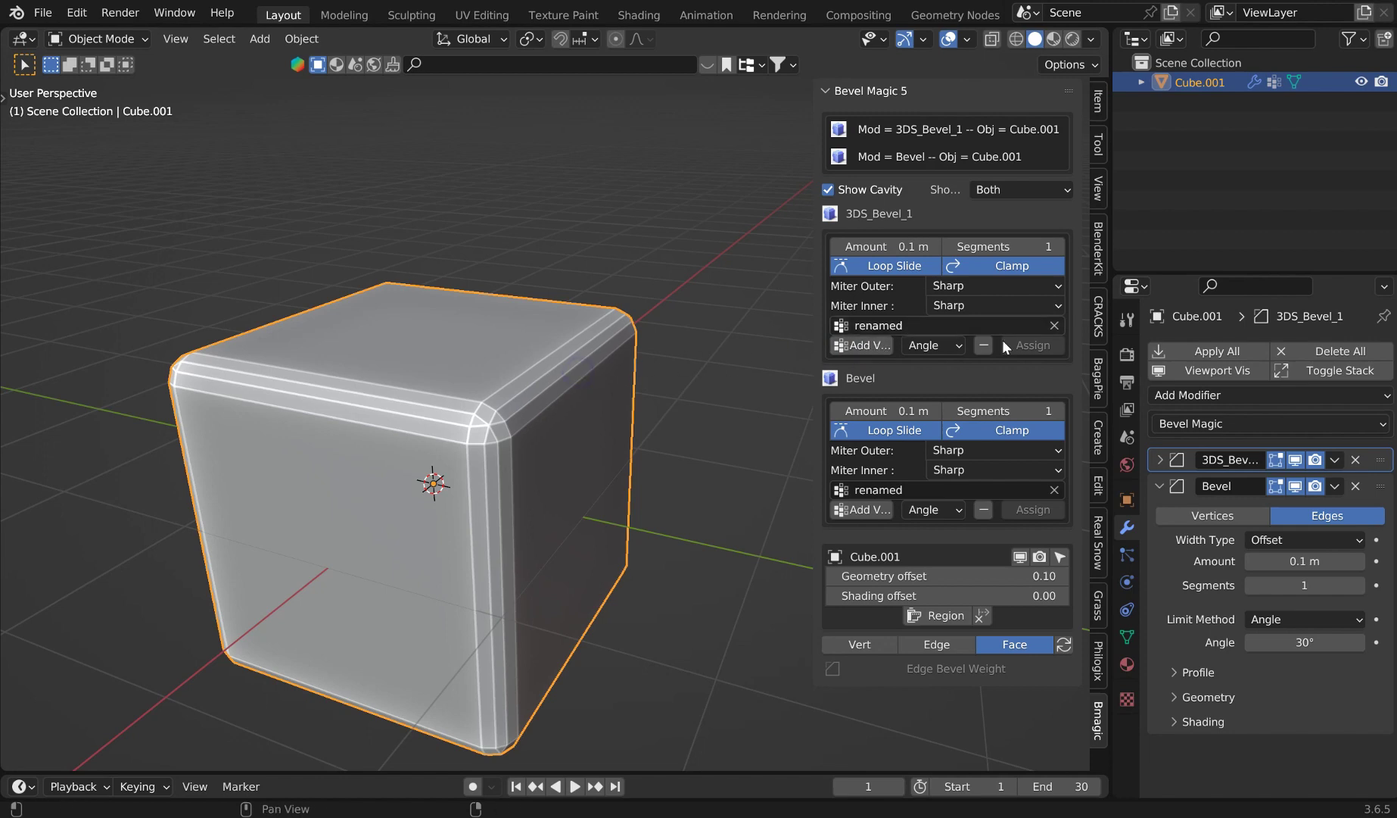
pyautogui.click(1060, 556)
pyautogui.click(891, 326)
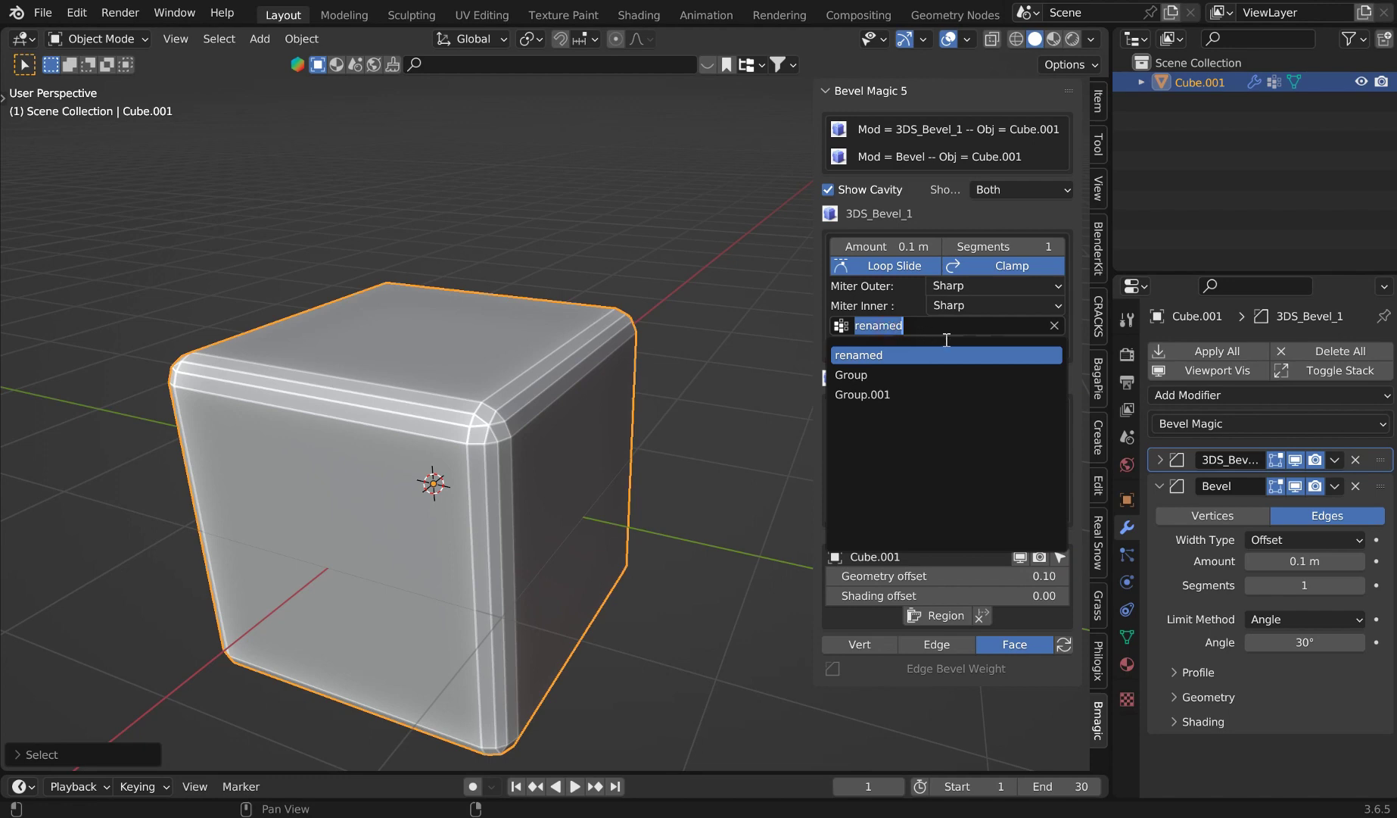
pyautogui.click(1054, 326)
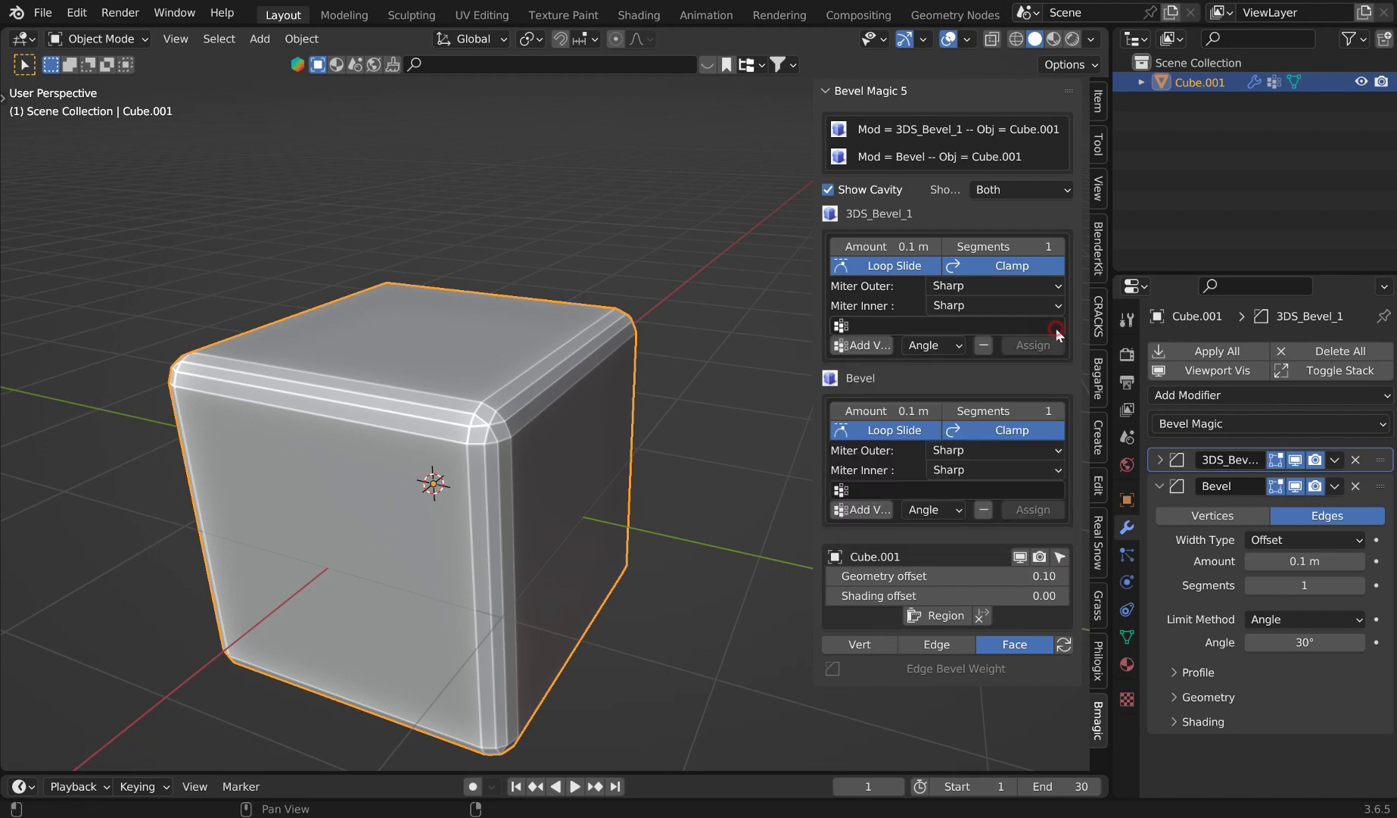
# Step: Delete all existing vertex groups from Cube.001's mesh data
pyautogui.click(1128, 636)
pyautogui.click(1375, 435)
pyautogui.click(1375, 434)
pyautogui.click(1376, 435)
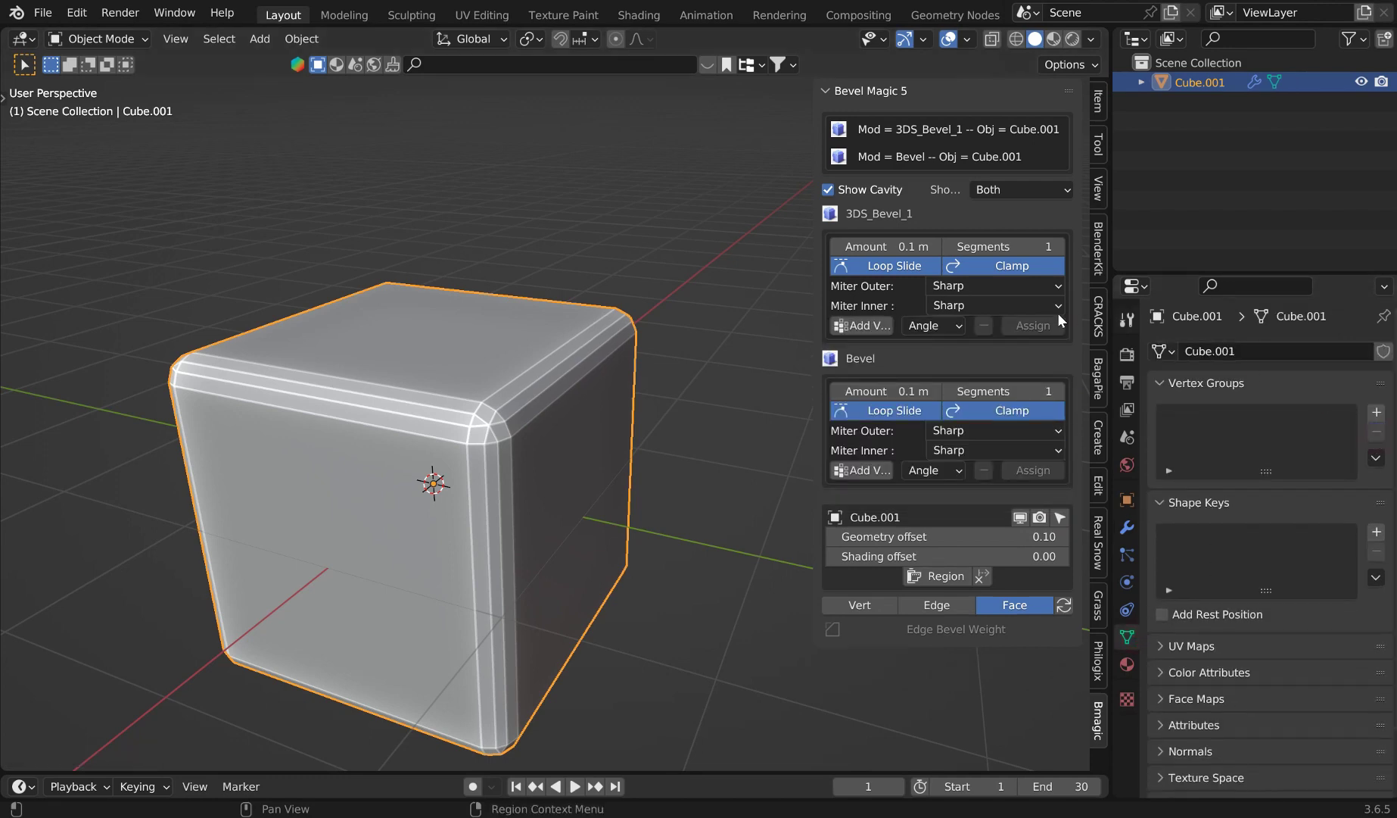
# Step: Add a new vertex group through the 3DS_Bevel_1 controls and choose Group as its vertex group
pyautogui.click(869, 321)
pyautogui.click(869, 321)
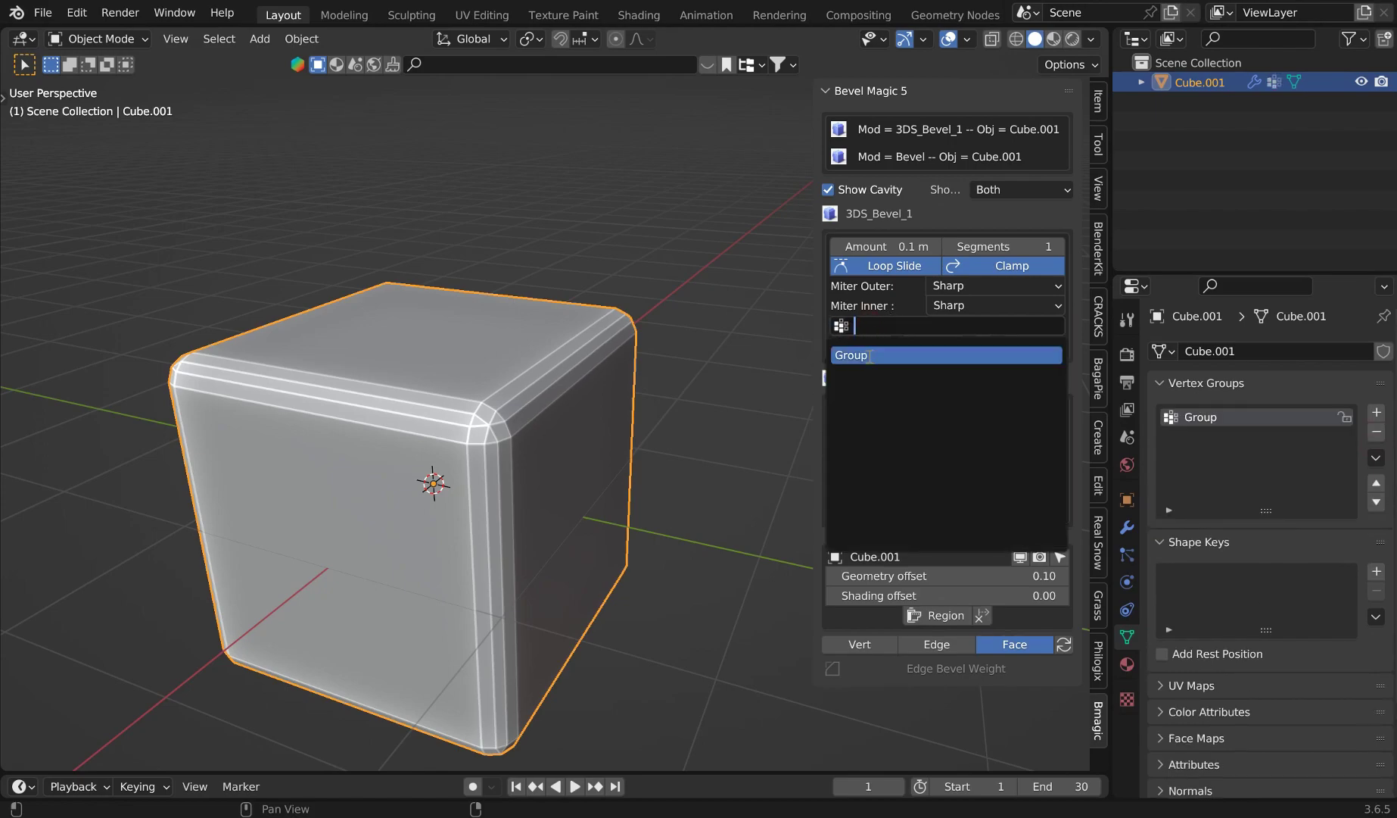
pyautogui.click(868, 356)
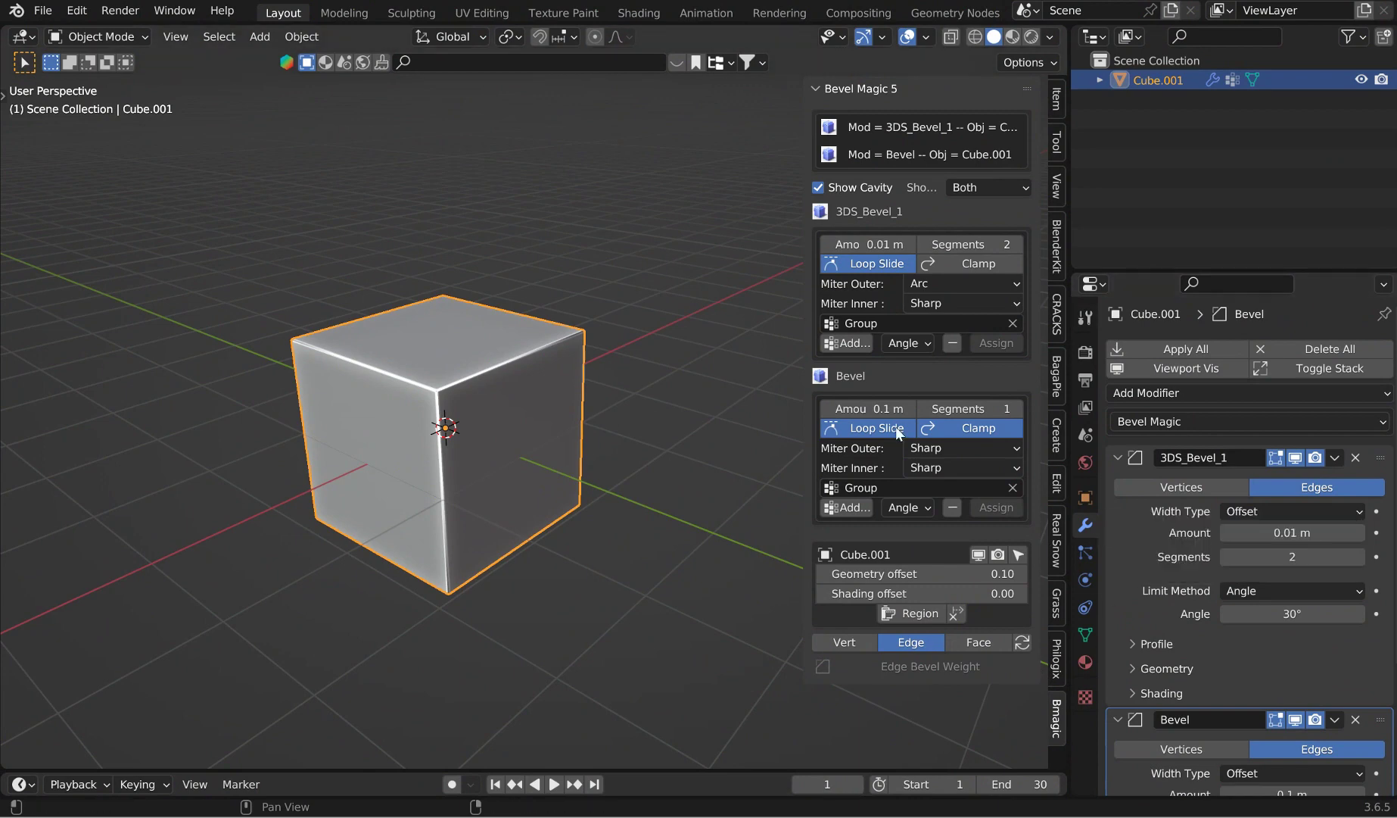
# Step: Show Cube.001's vertex group list and add three more vertex groups through the 3DS_Bevel_1 controls
pyautogui.click(1085, 634)
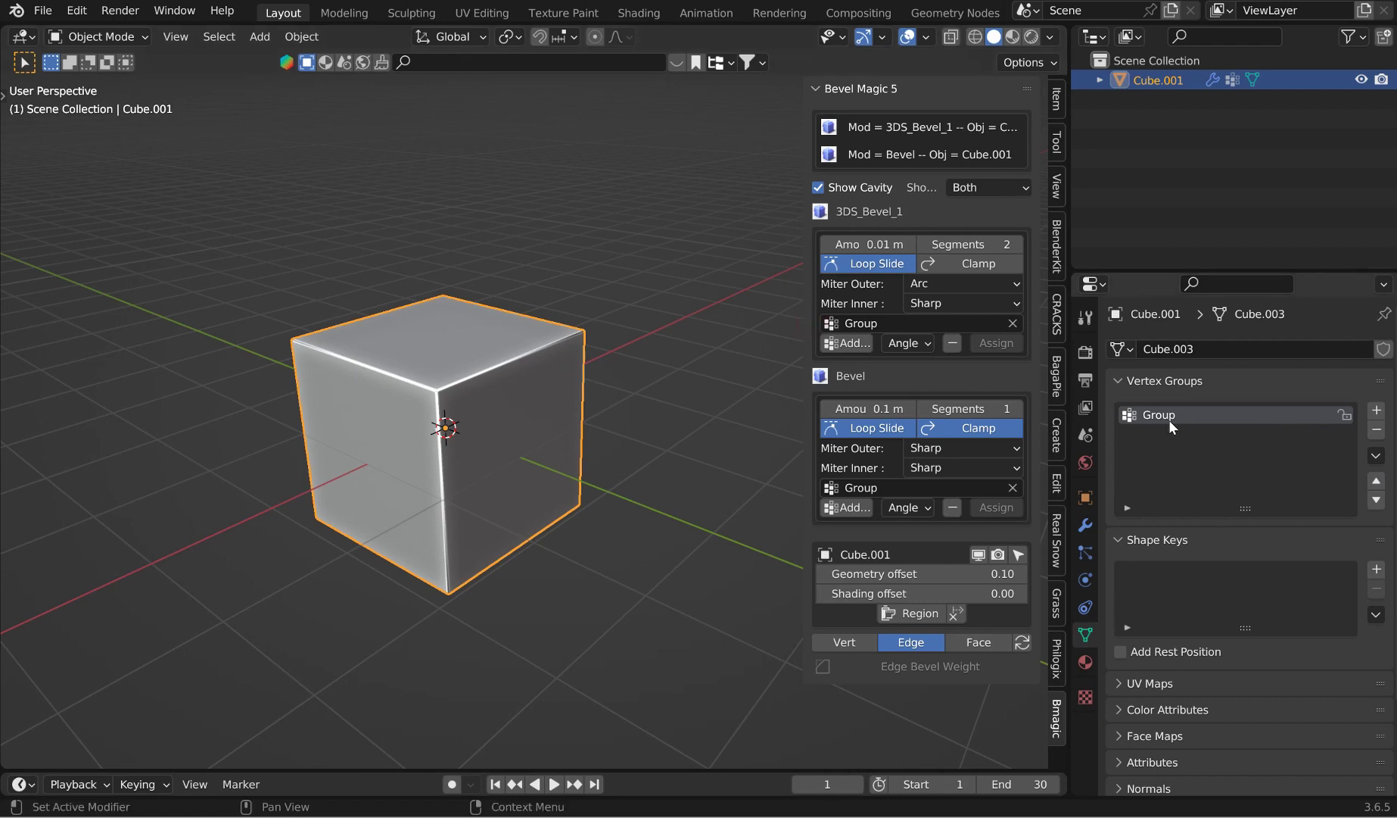
pyautogui.click(850, 343)
pyautogui.click(851, 343)
pyautogui.click(851, 343)
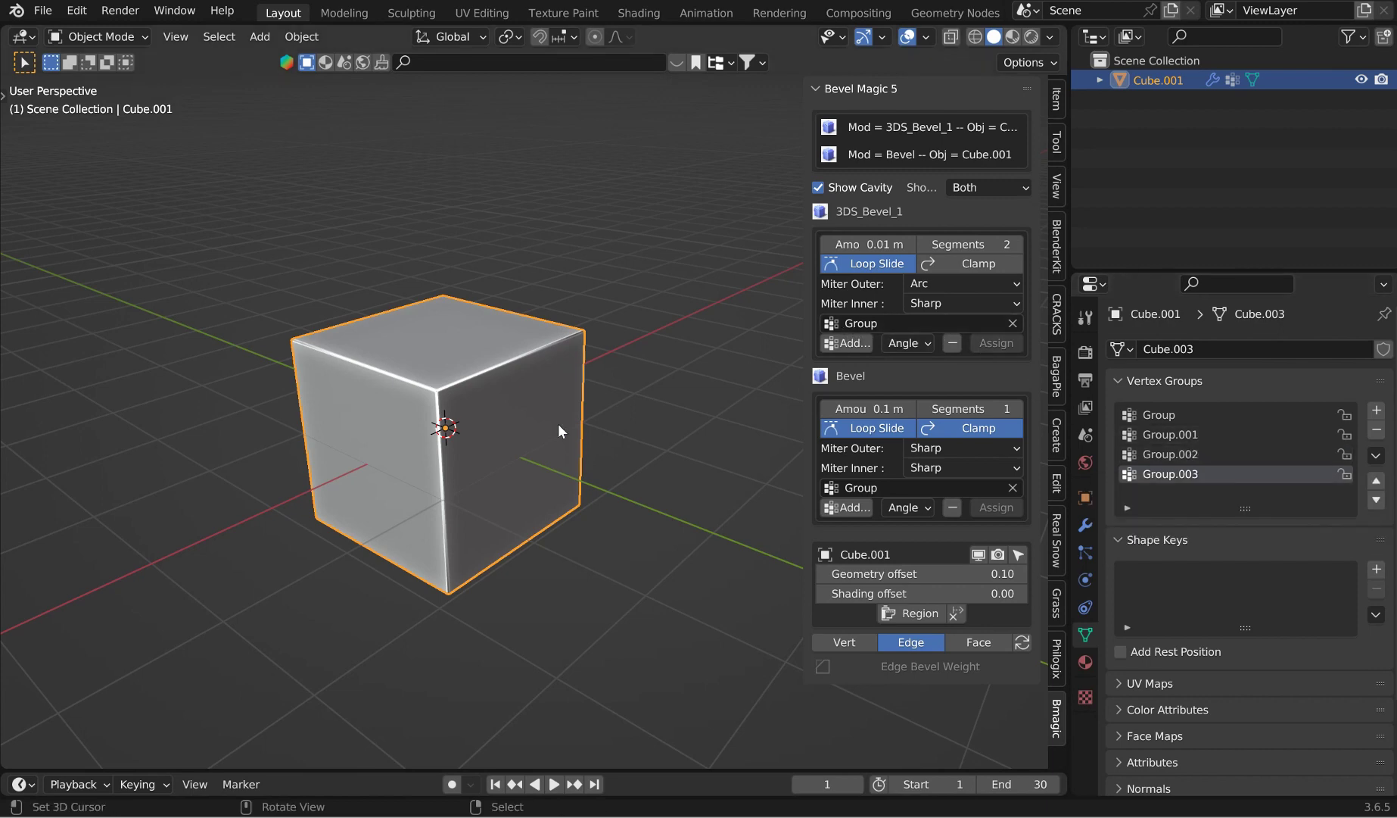
# Step: Start editing Cube.001 in vertex selection mode and look through the vertex groups offered for 3DS_Bevel_1
pyautogui.click(846, 642)
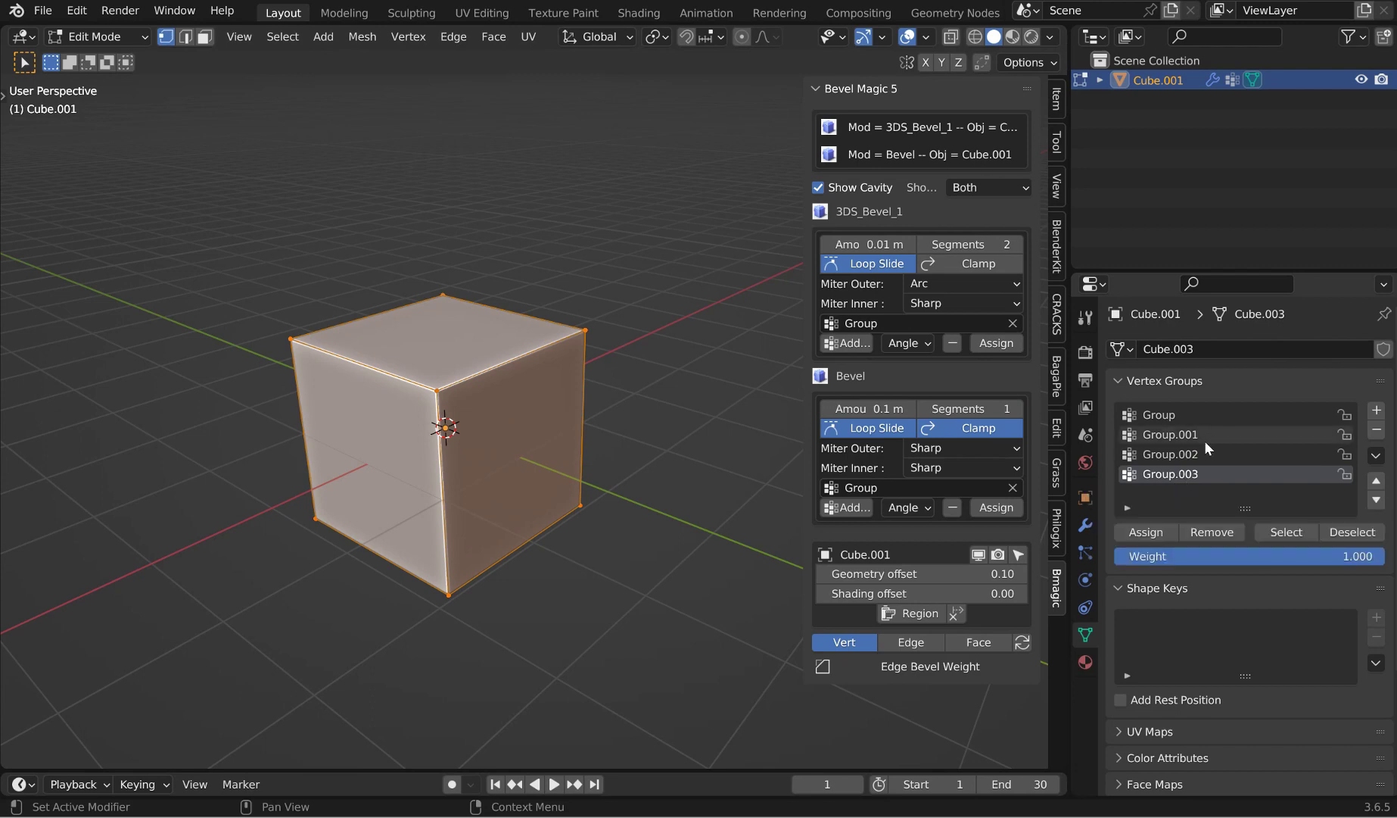
pyautogui.click(935, 322)
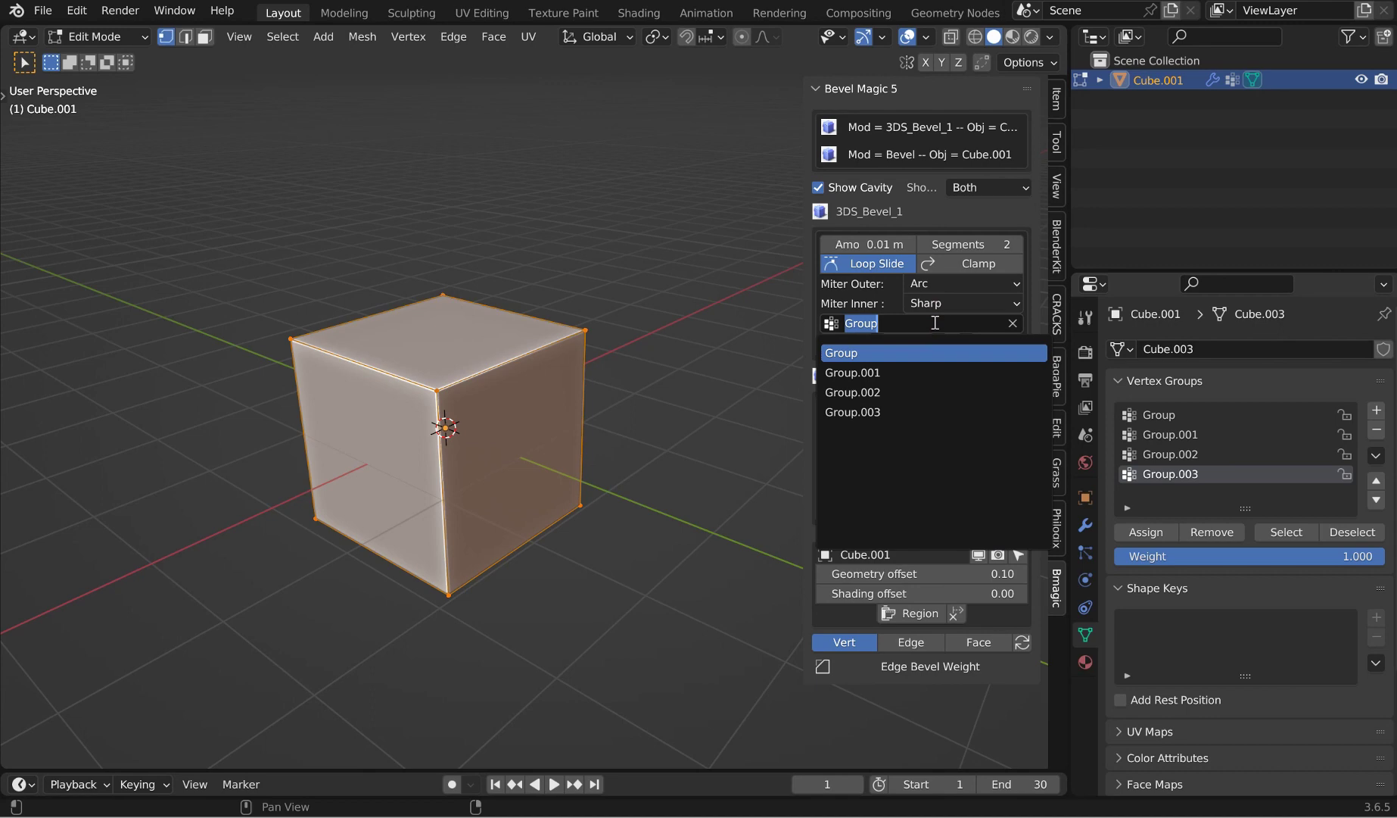
pyautogui.click(1201, 467)
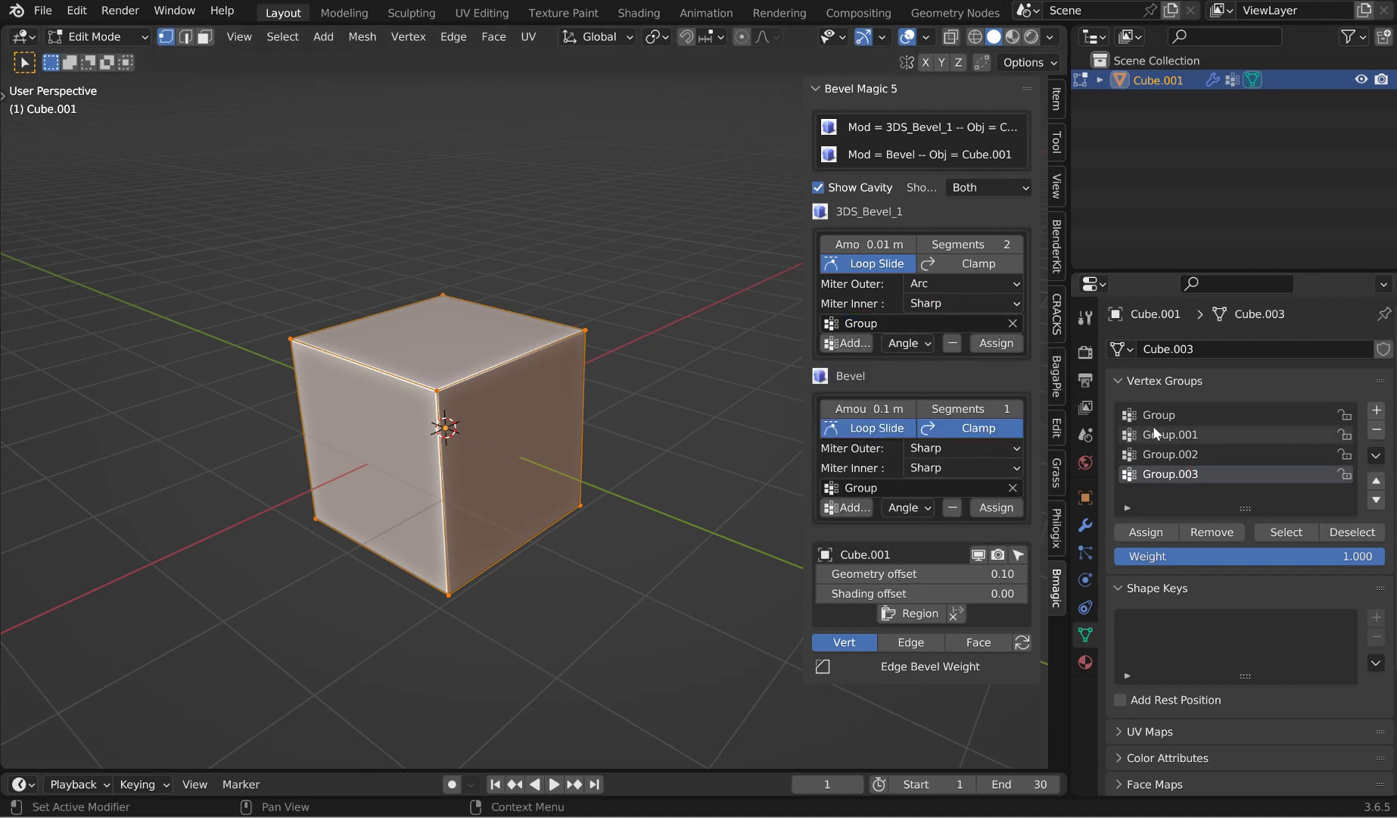
# Step: Delete the extra vertex groups Group.001, Group.002 and Group.003, keeping only Group
pyautogui.click(1376, 430)
pyautogui.click(1376, 430)
pyautogui.click(1376, 430)
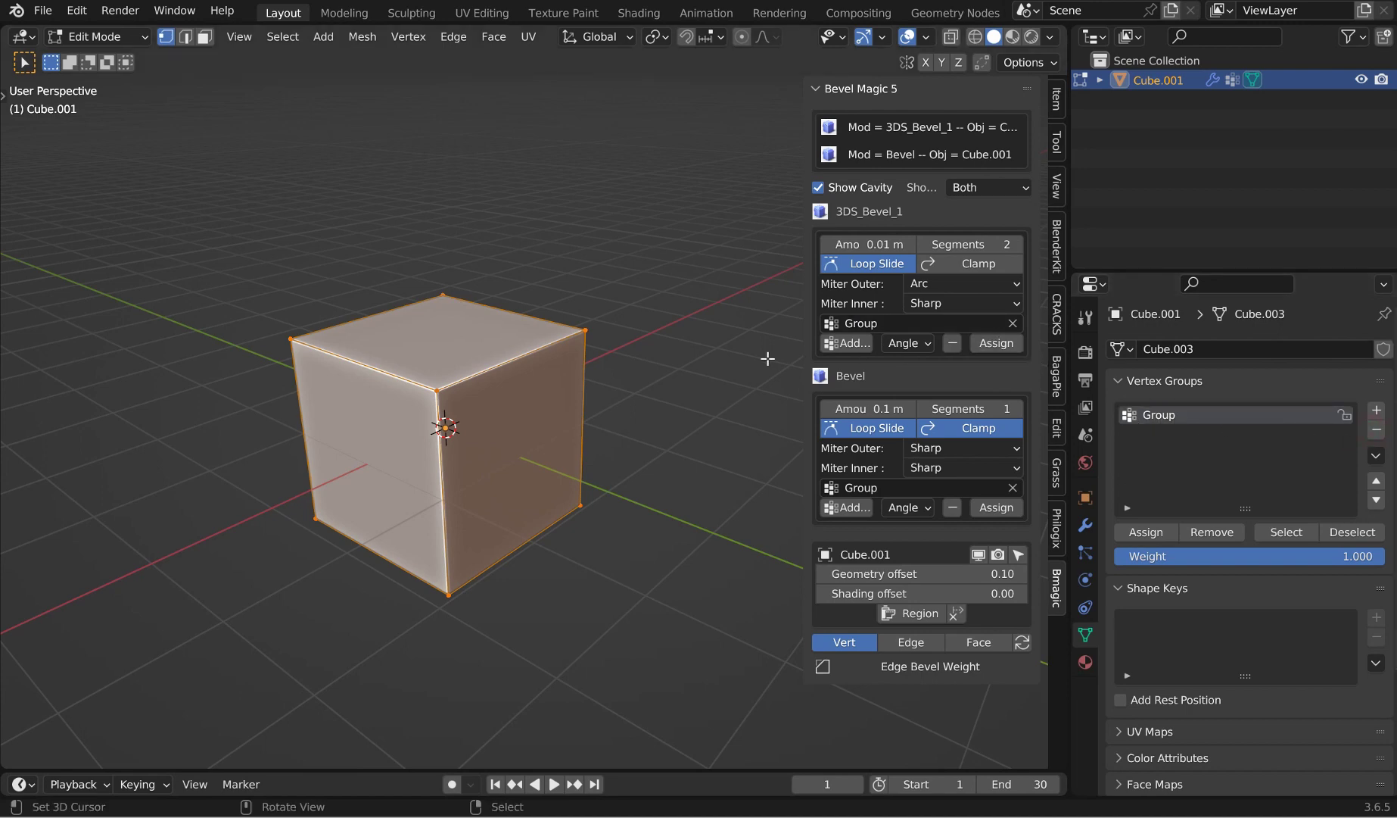
# Step: Select the two end vertices of the cube's top edge running from the nearest corner to the right-hand corner
pyautogui.click(445, 374)
pyautogui.keyDown('shift'); pyautogui.click(585, 329); pyautogui.keyUp('shift')
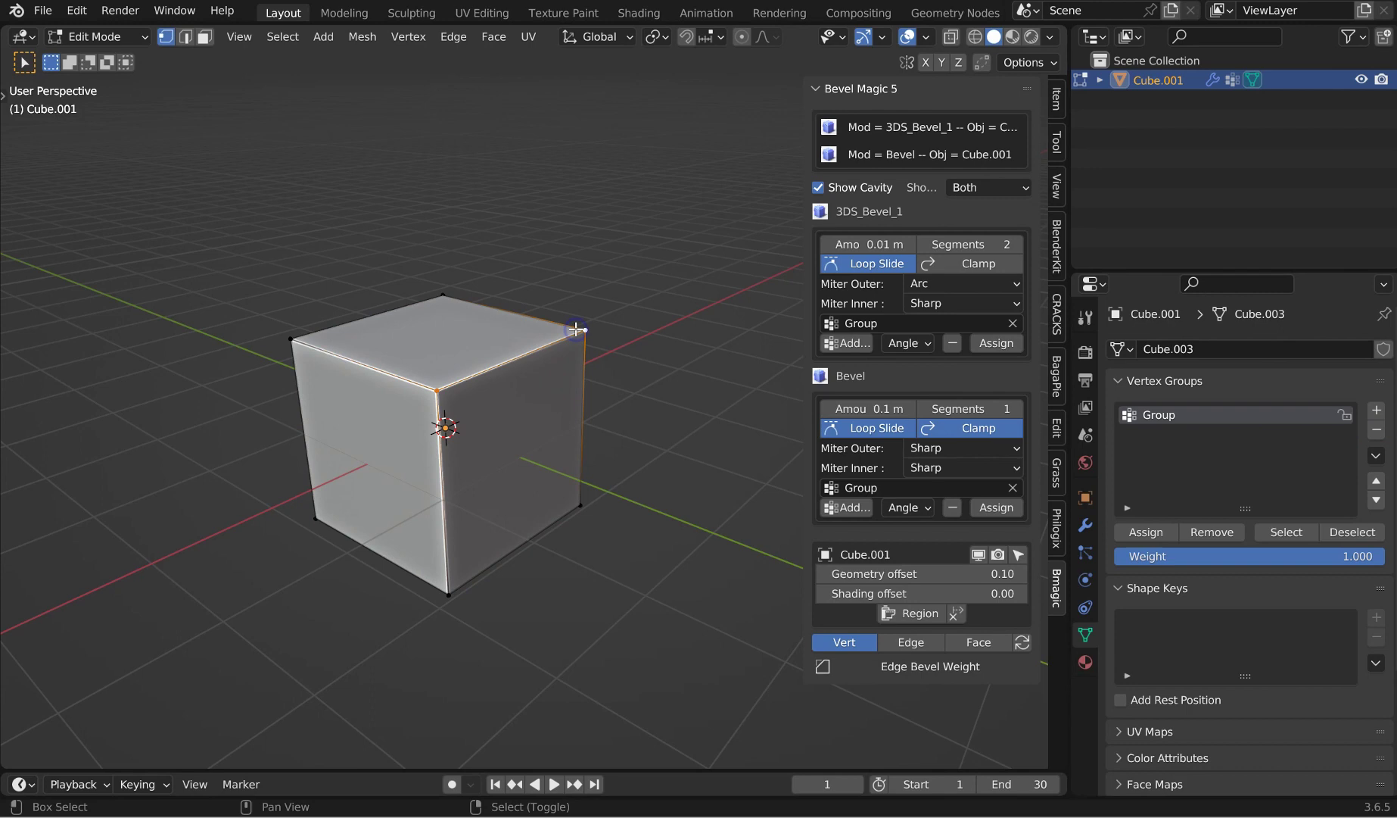
pyautogui.moveTo(636, 359); pyautogui.dragTo(649, 343, button='middle')
pyautogui.scroll(2, 649, 342)
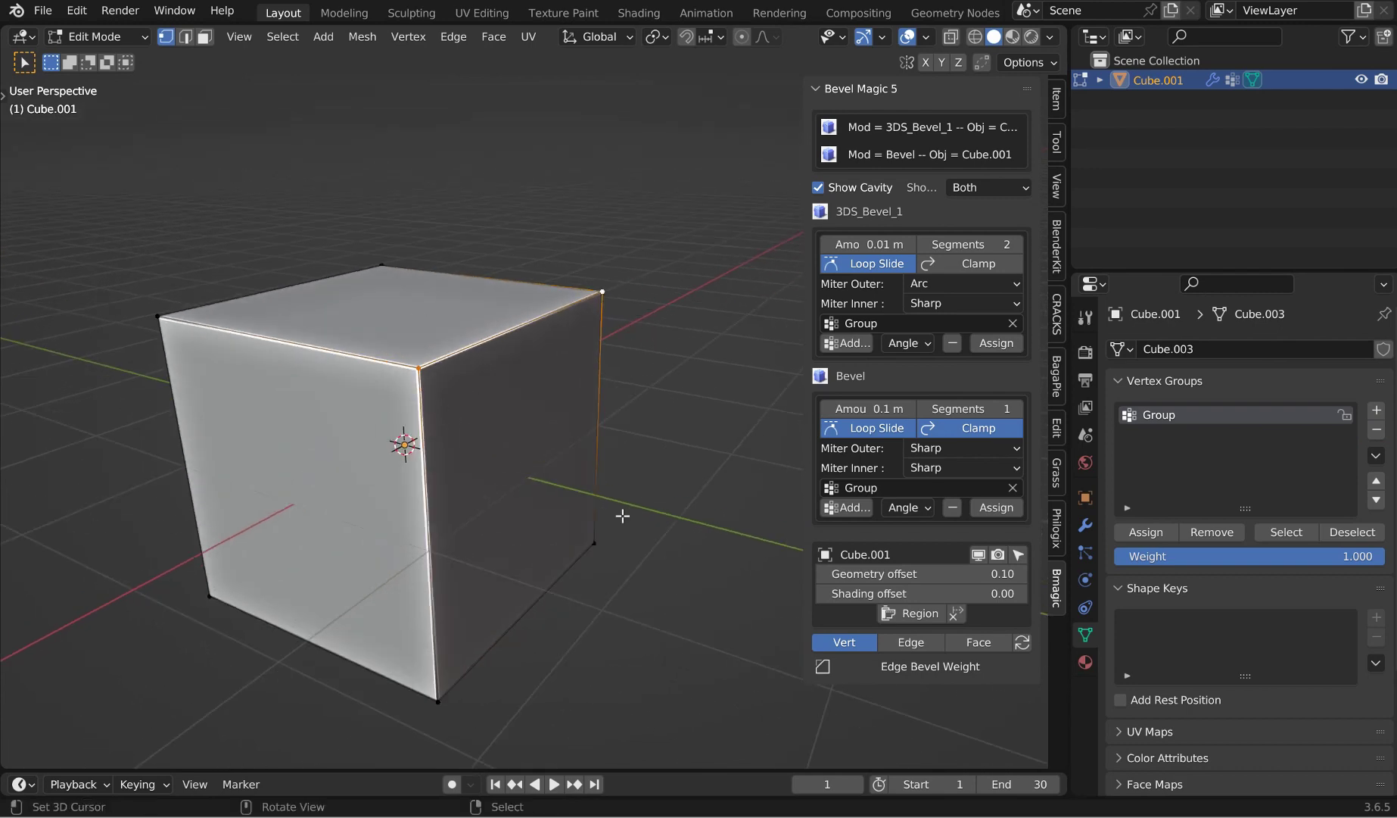
# Step: Set the 3DS_Bevel_1 limit method to Vertex Group and choose Group as its vertex group
pyautogui.click(1086, 524)
pyautogui.click(1222, 472)
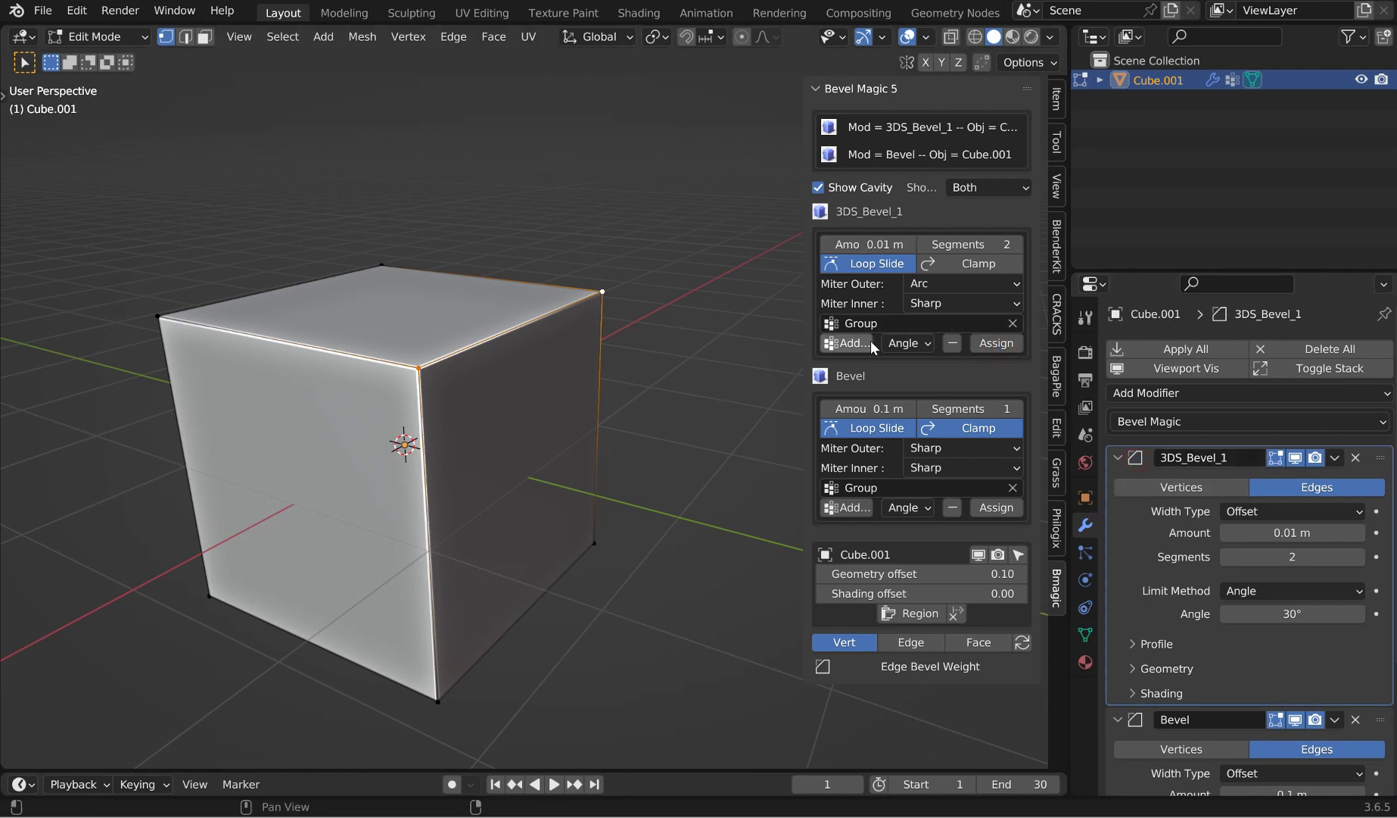
pyautogui.click(911, 343)
pyautogui.click(916, 429)
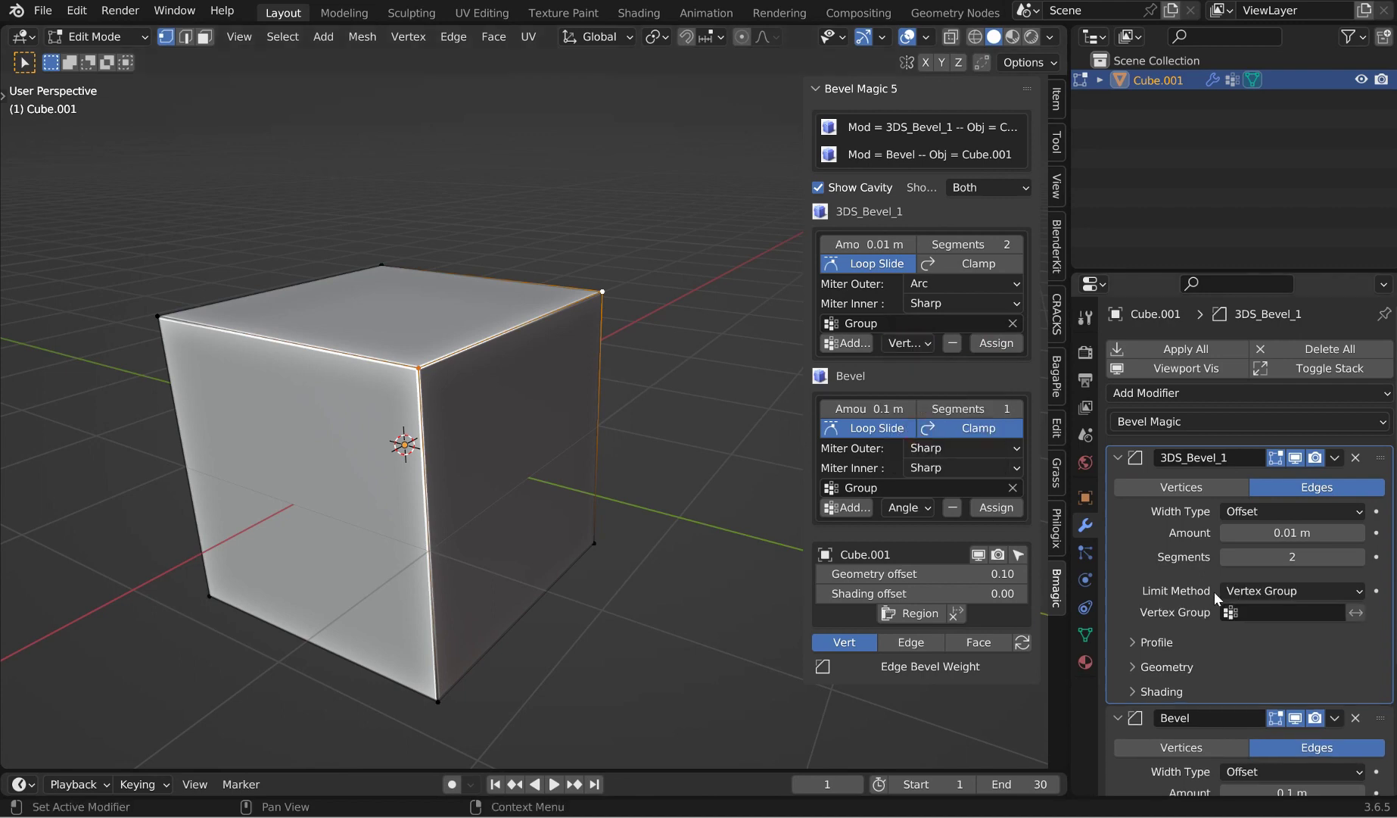
pyautogui.click(893, 318)
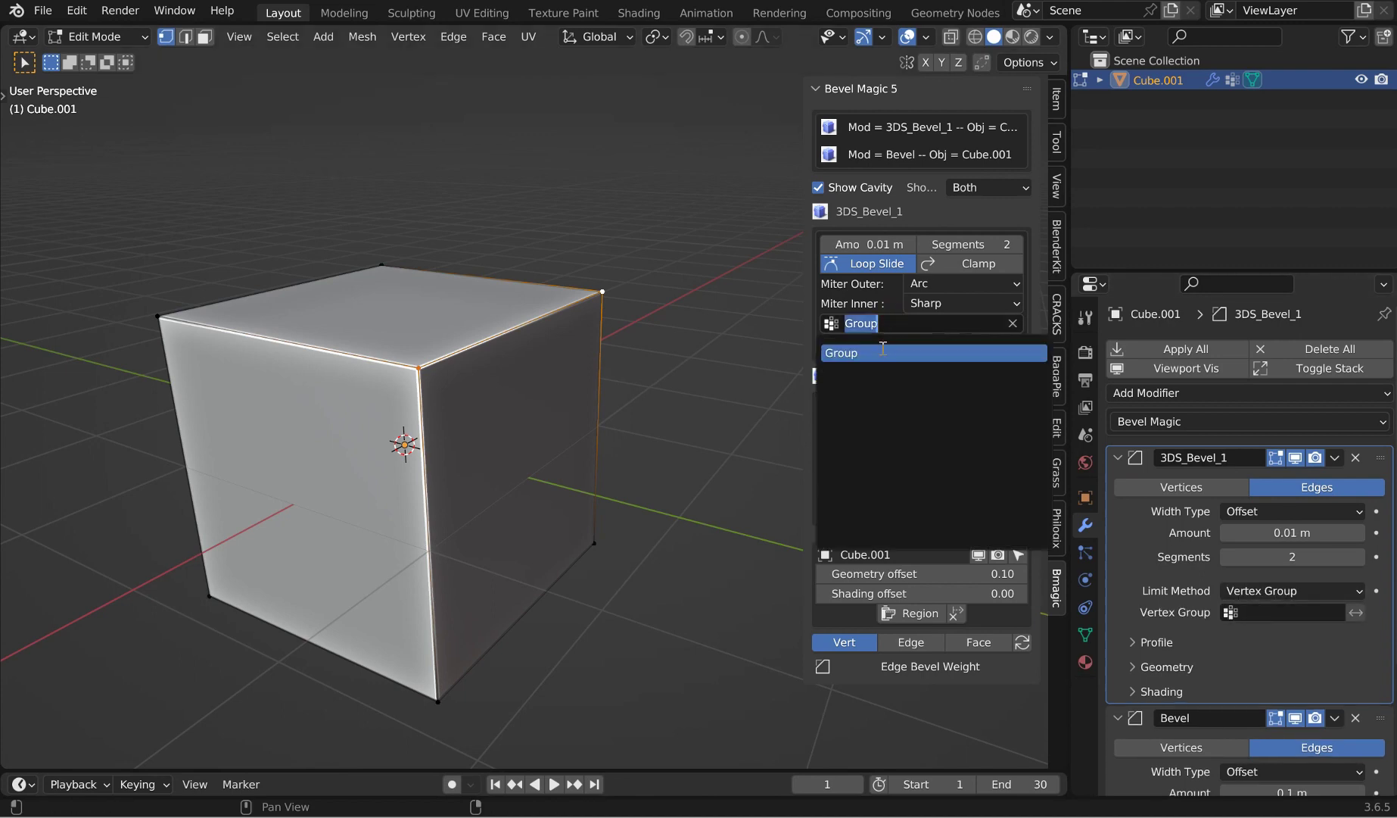
pyautogui.click(881, 349)
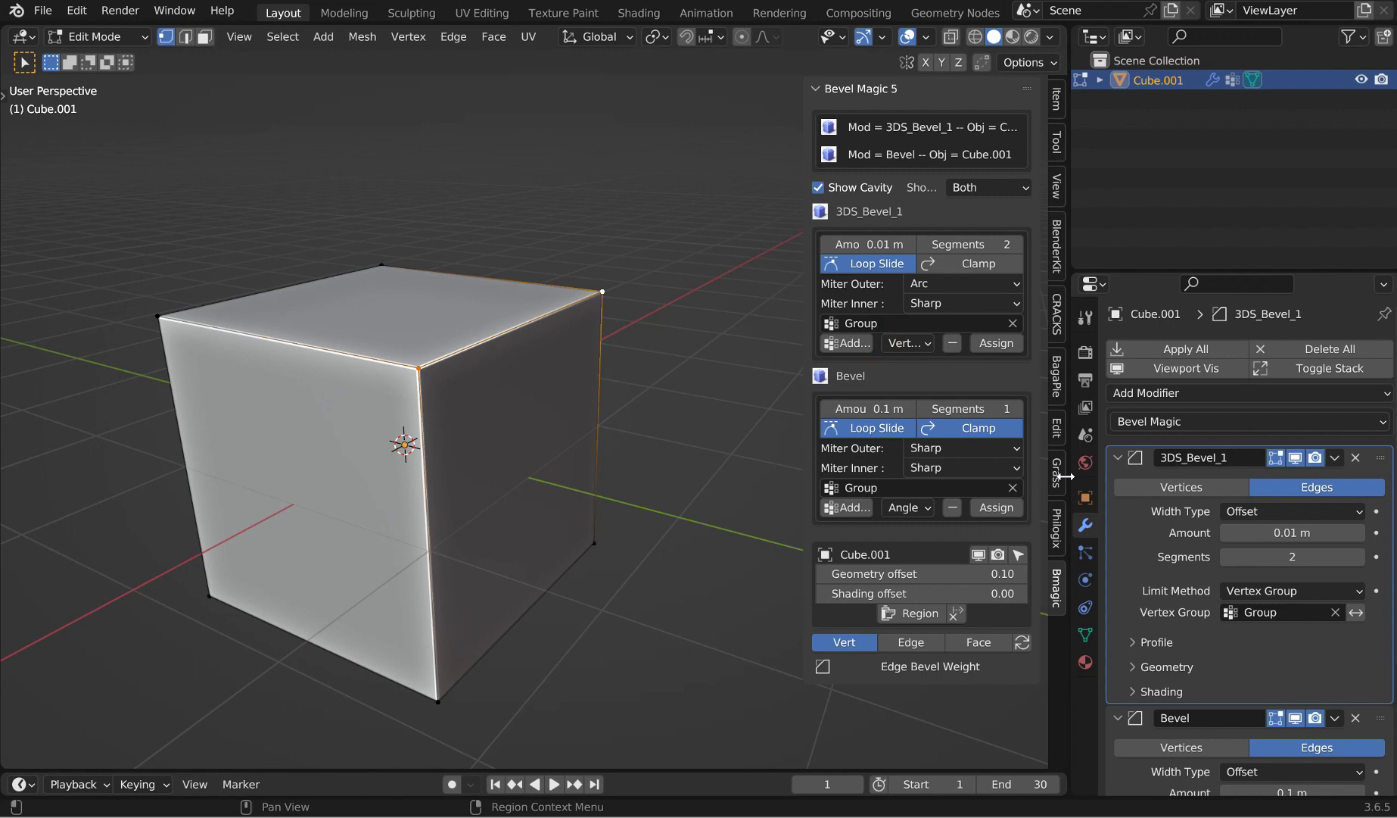
# Step: Return to Object Mode and set 3DS_Bevel_1 to an amount of 0.79 m with 1 segment
pyautogui.moveTo(1073, 482); pyautogui.dragTo(1169, 481)
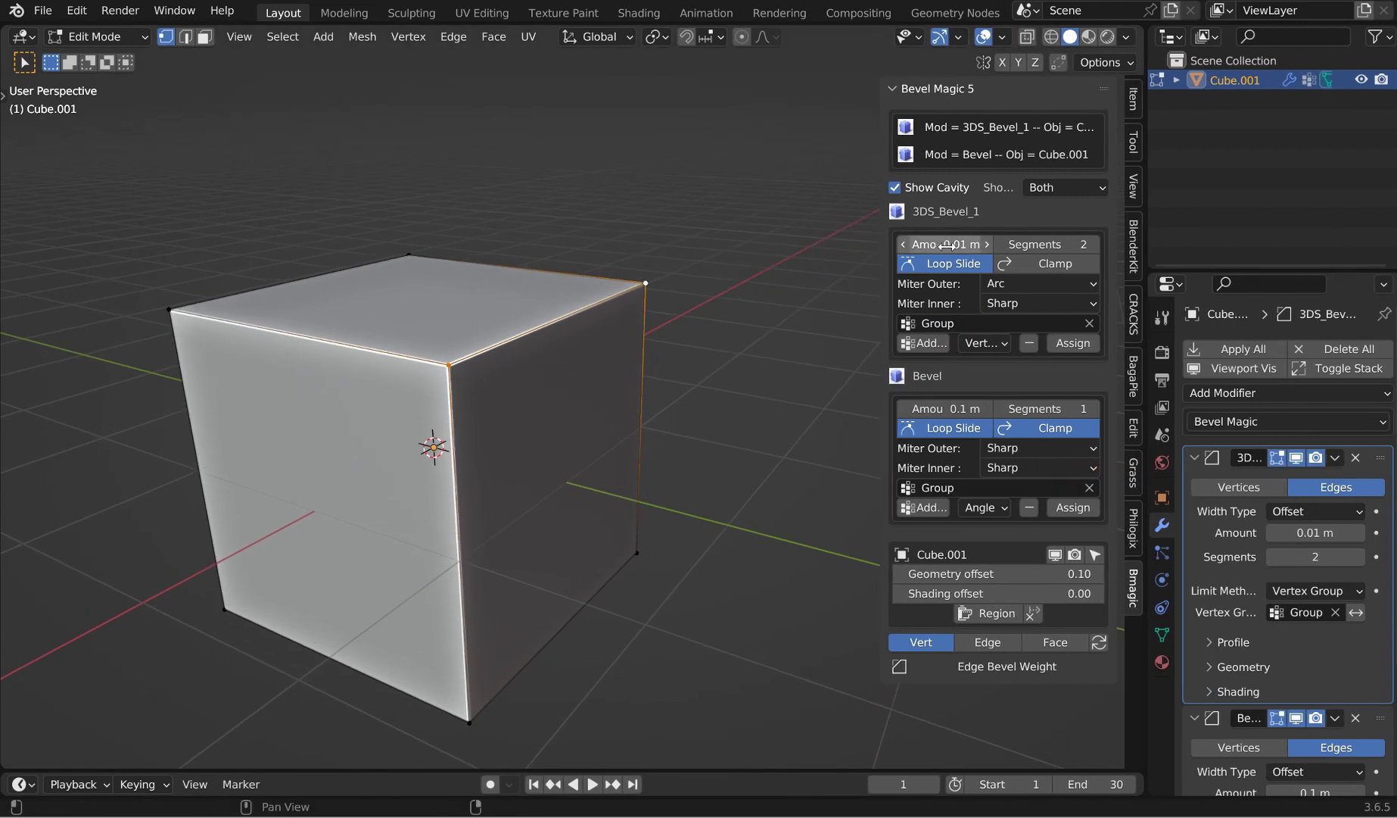
pyautogui.click(1100, 642)
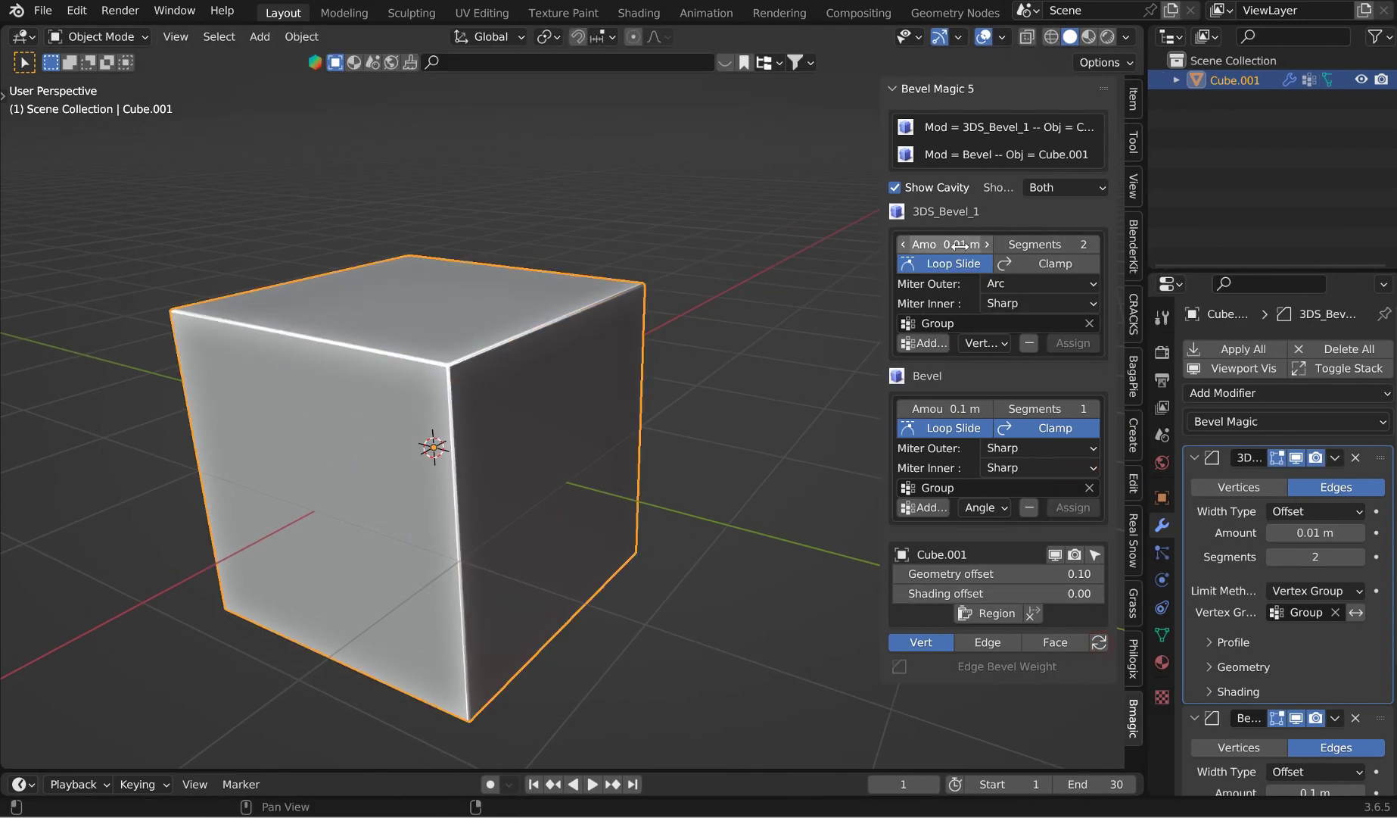
pyautogui.moveTo(939, 245); pyautogui.dragTo(993, 245)
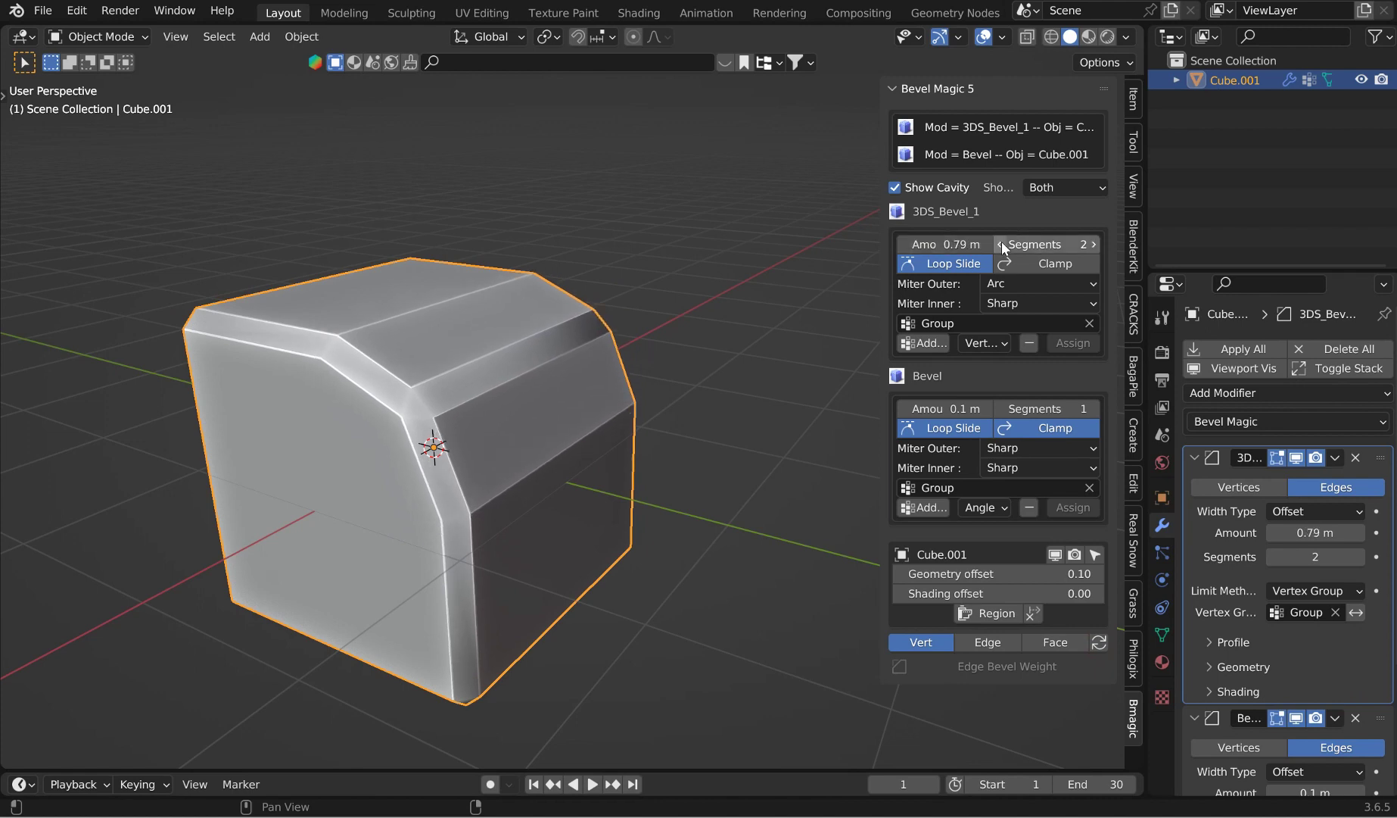
pyautogui.click(1000, 244)
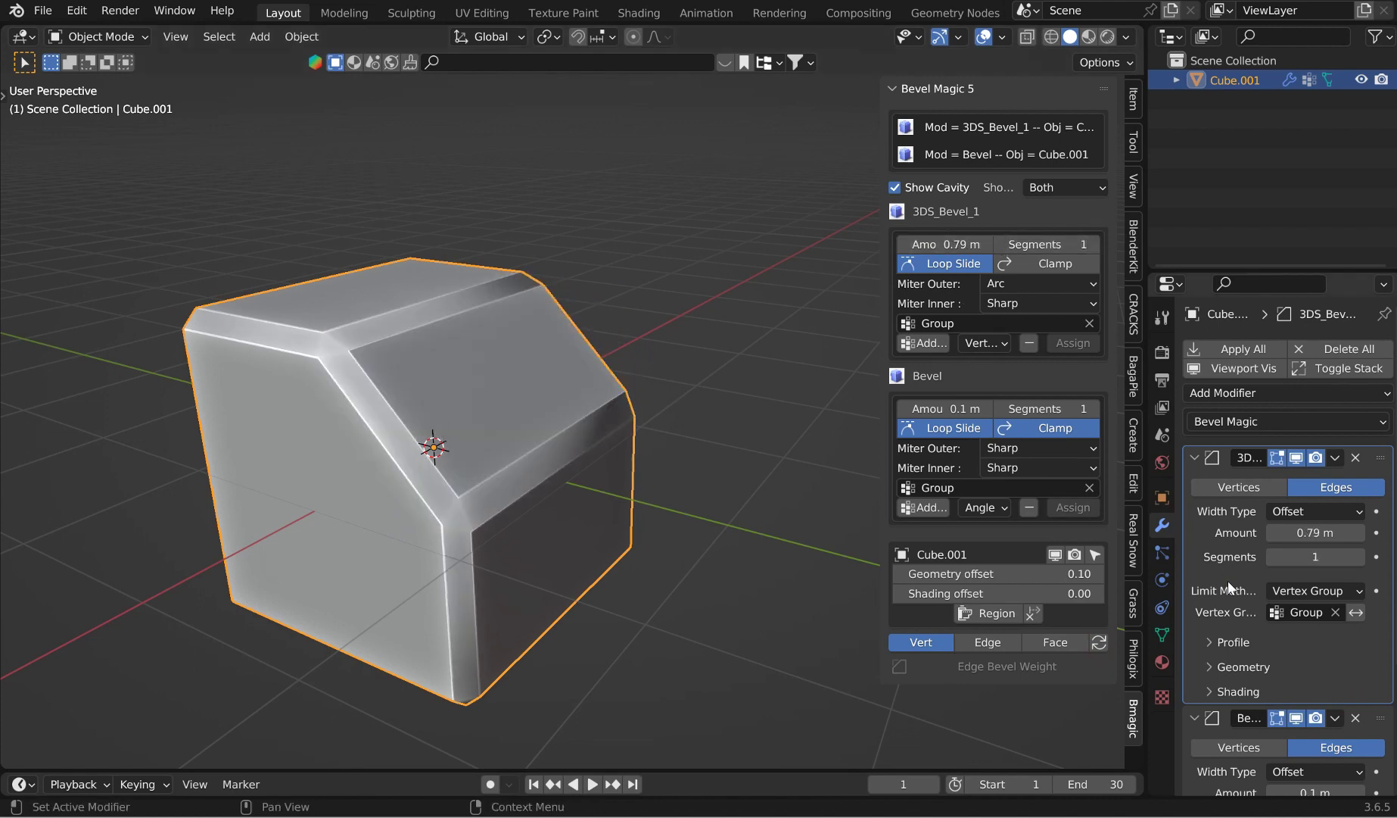
# Step: Collapse the 3DS_Bevel_1 modifier's settings and set the standard Bevel's limit method to Weight
pyautogui.scroll(-2, 1211, 512)
pyautogui.click(1196, 398)
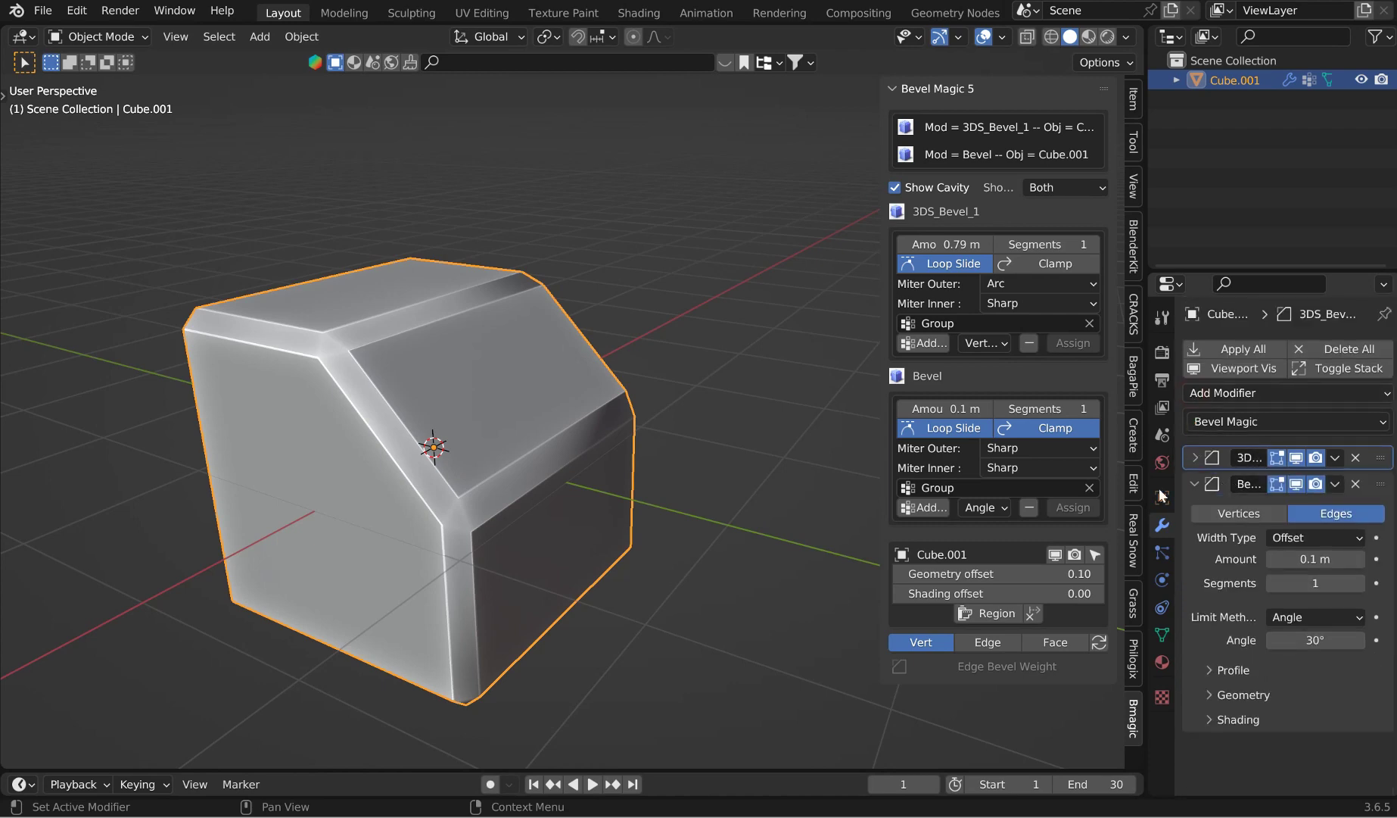
pyautogui.moveTo(384, 415)
pyautogui.mouseDown(button='middle')
pyautogui.moveTo(298, 408)
pyautogui.moveTo(369, 404)
pyautogui.mouseUp(button='middle')
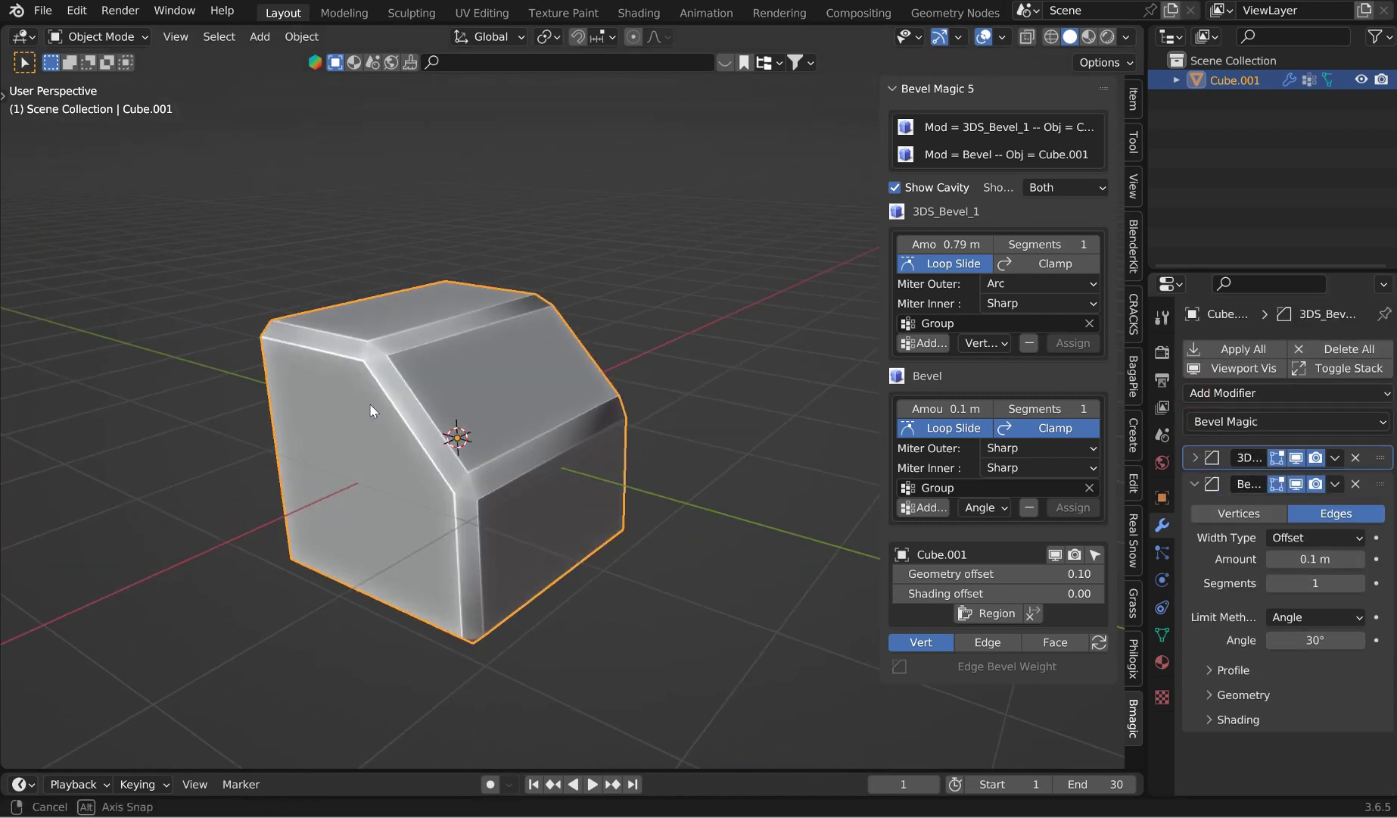
pyautogui.scroll(3, 574, 357)
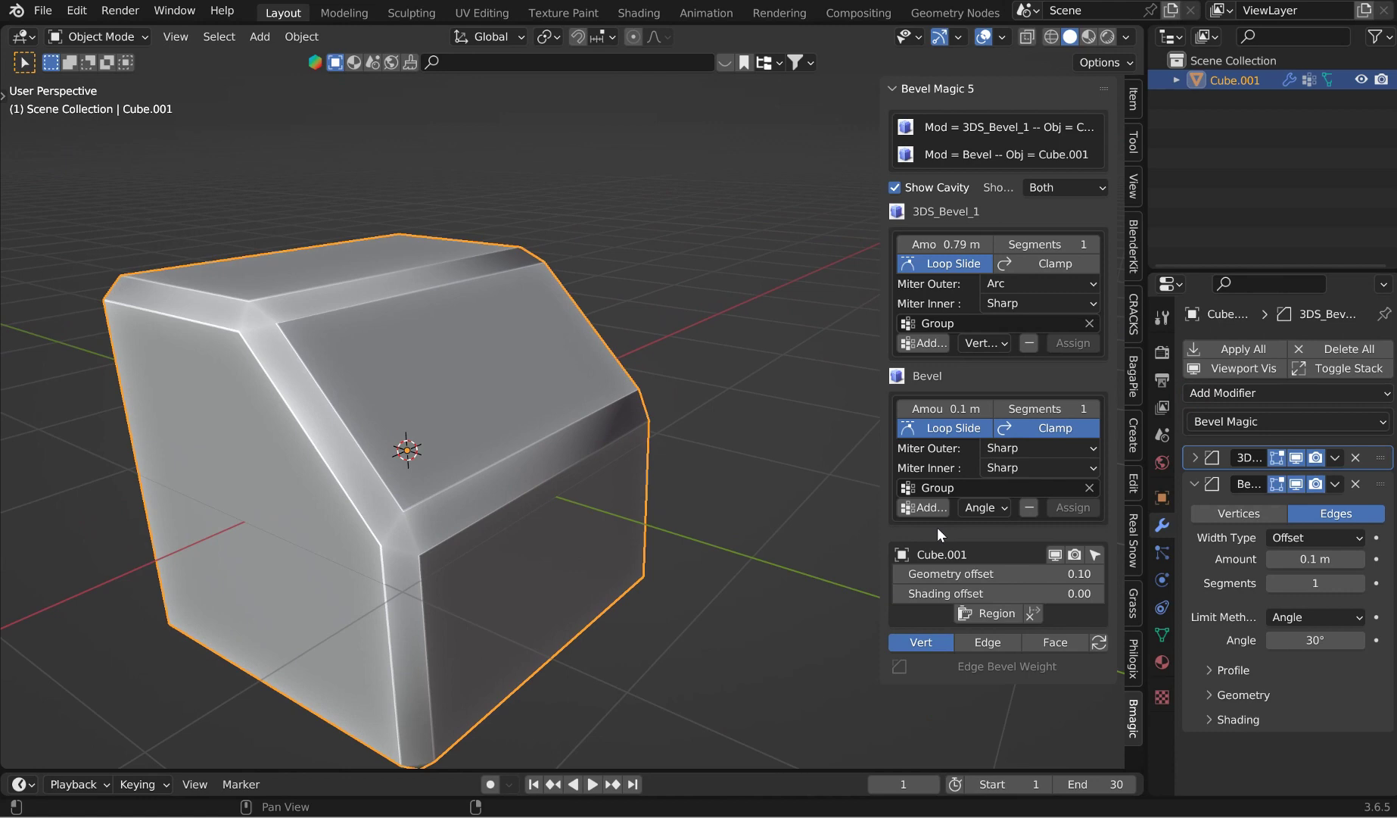
pyautogui.click(978, 506)
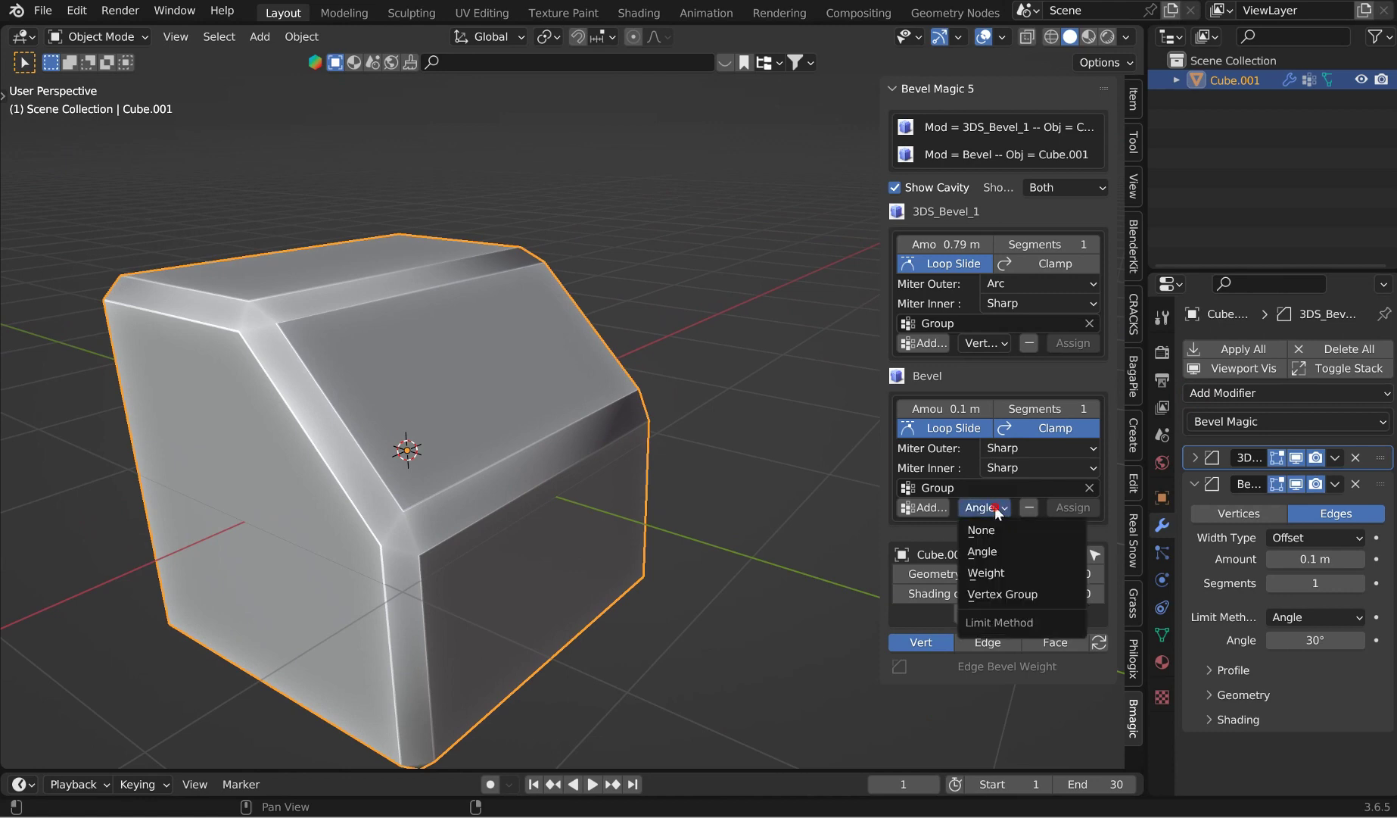
pyautogui.click(1013, 575)
# Step: Select the cube's lower edge beneath the beveled side in edge selection mode and give it an edge bevel weight
pyautogui.moveTo(606, 519); pyautogui.dragTo(500, 635, button='middle')
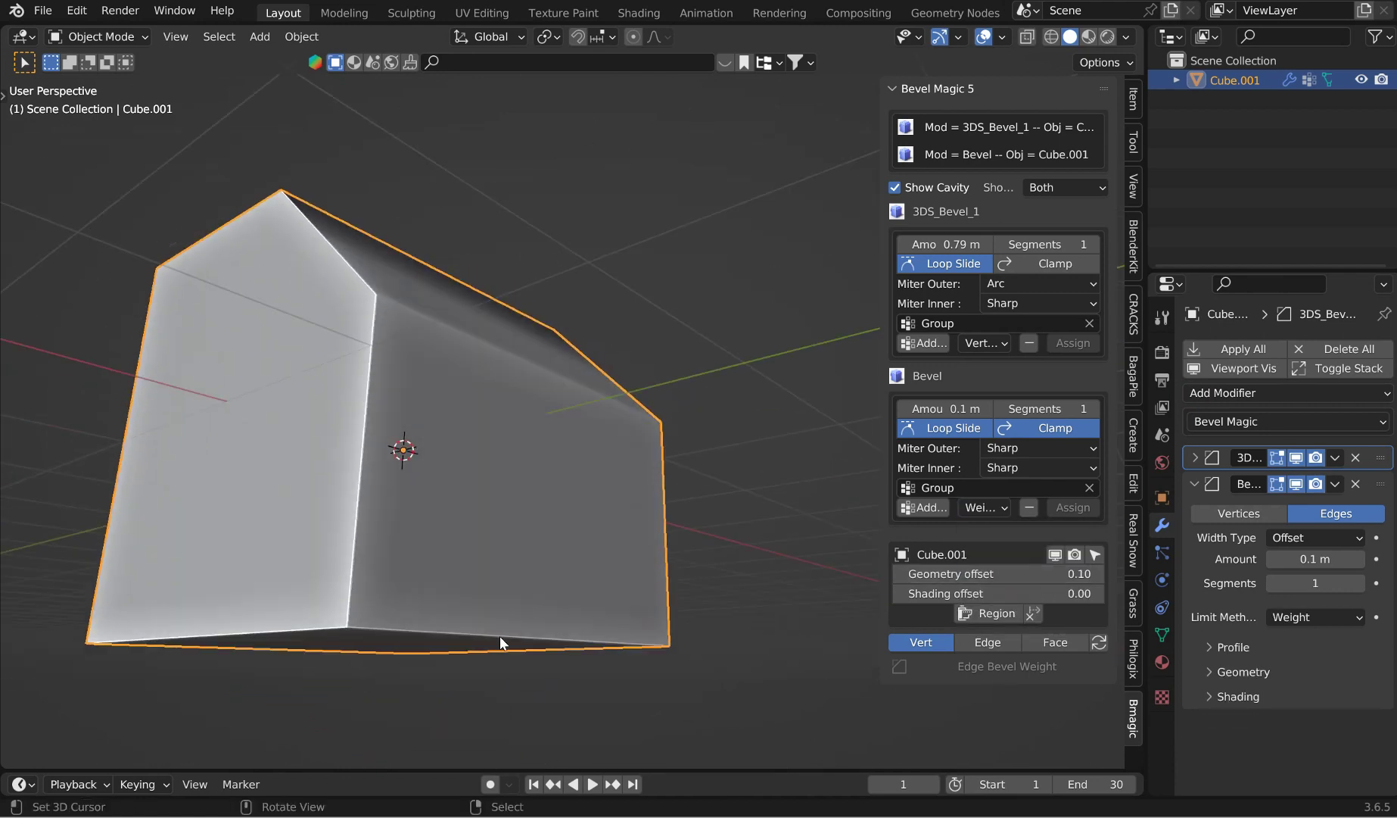
pyautogui.click(1011, 643)
pyautogui.click(571, 633)
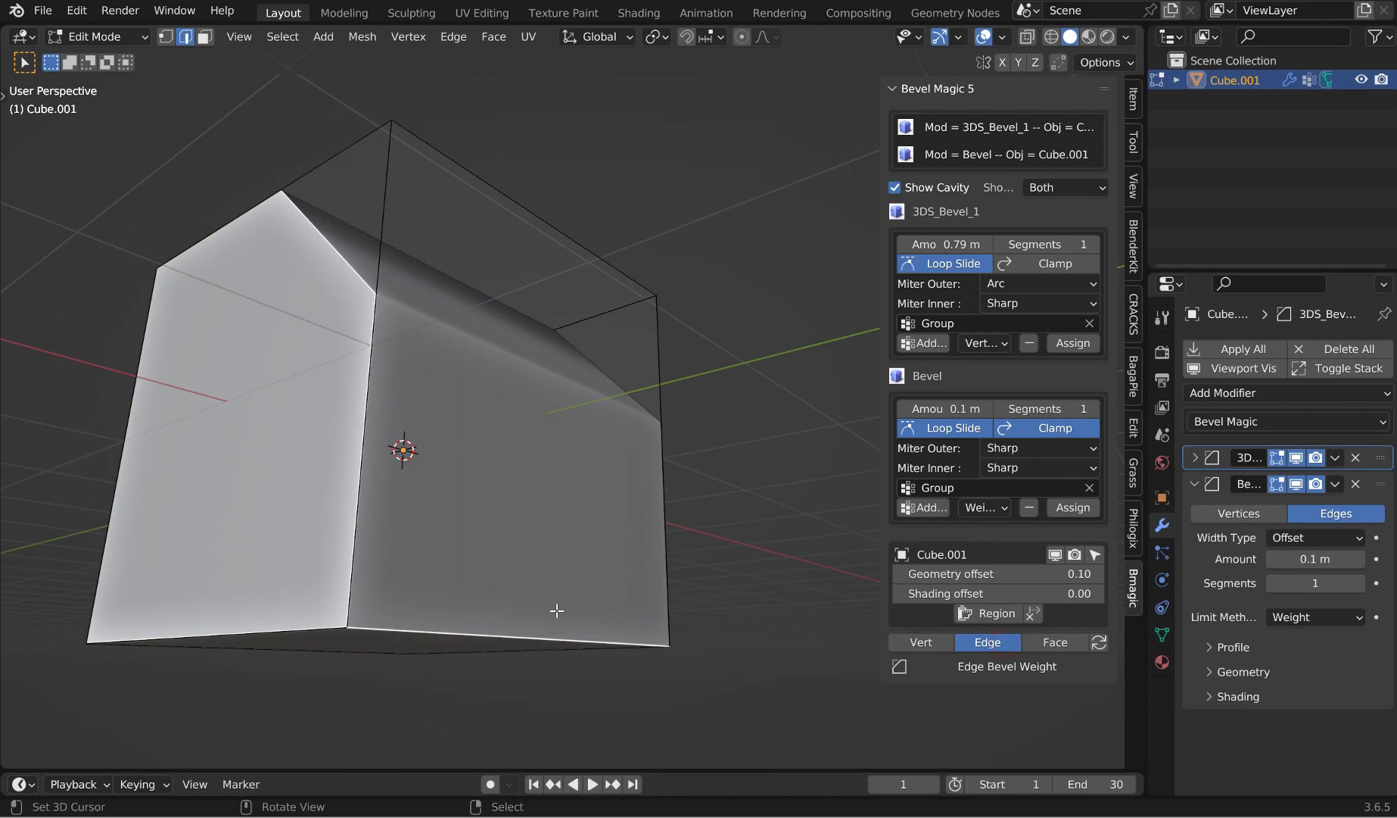
pyautogui.hotkey('ctrl', 'e')
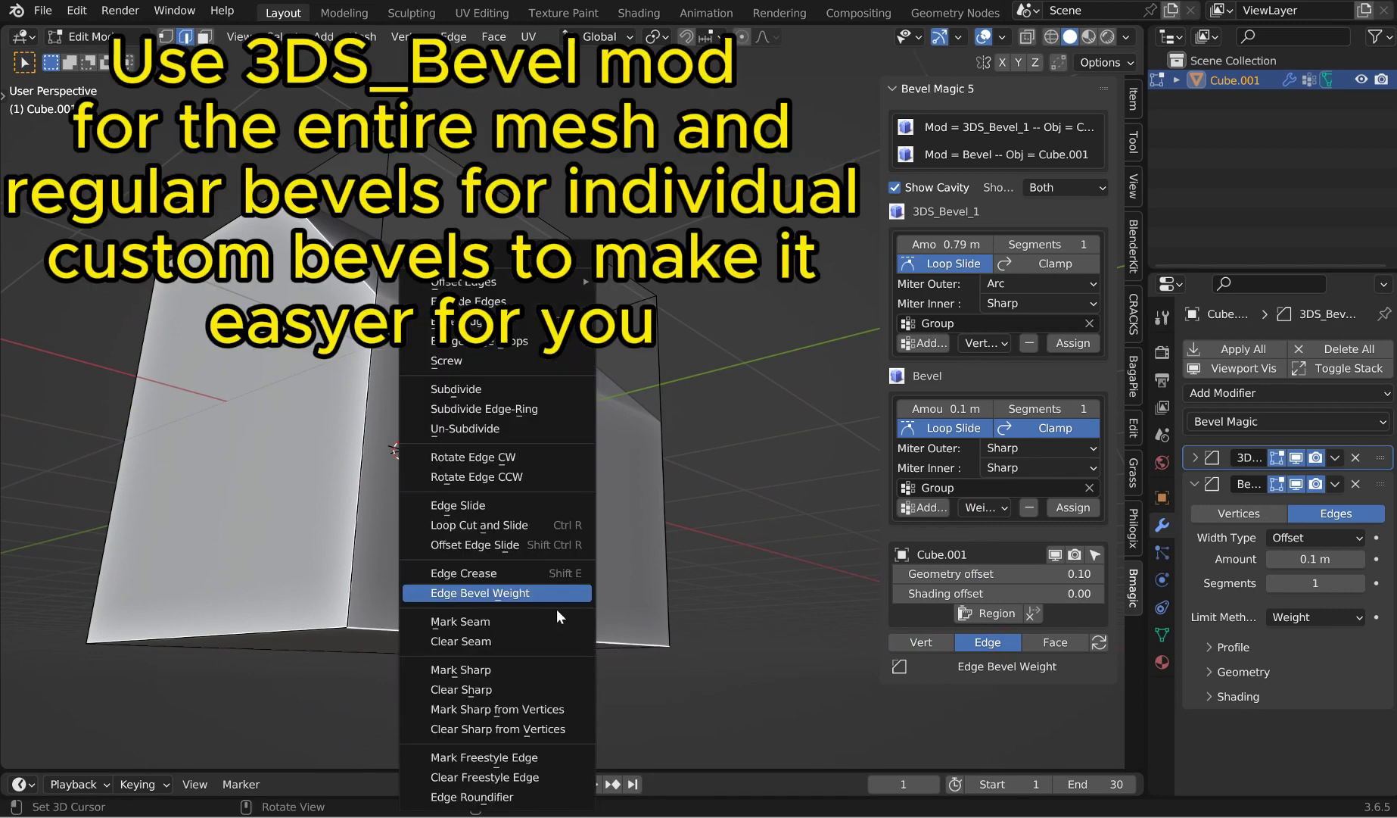
pyautogui.click(486, 595)
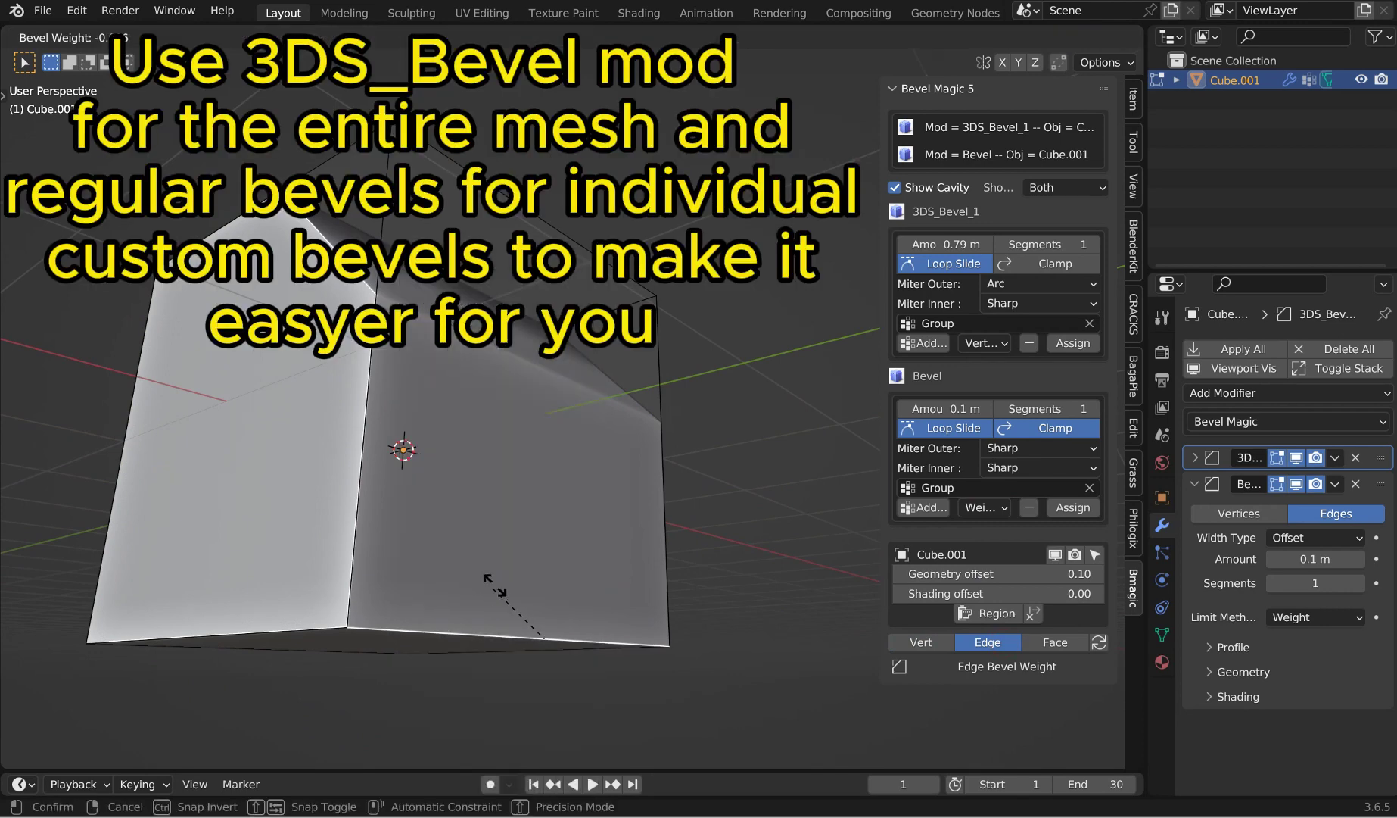
pyautogui.click(331, 217)
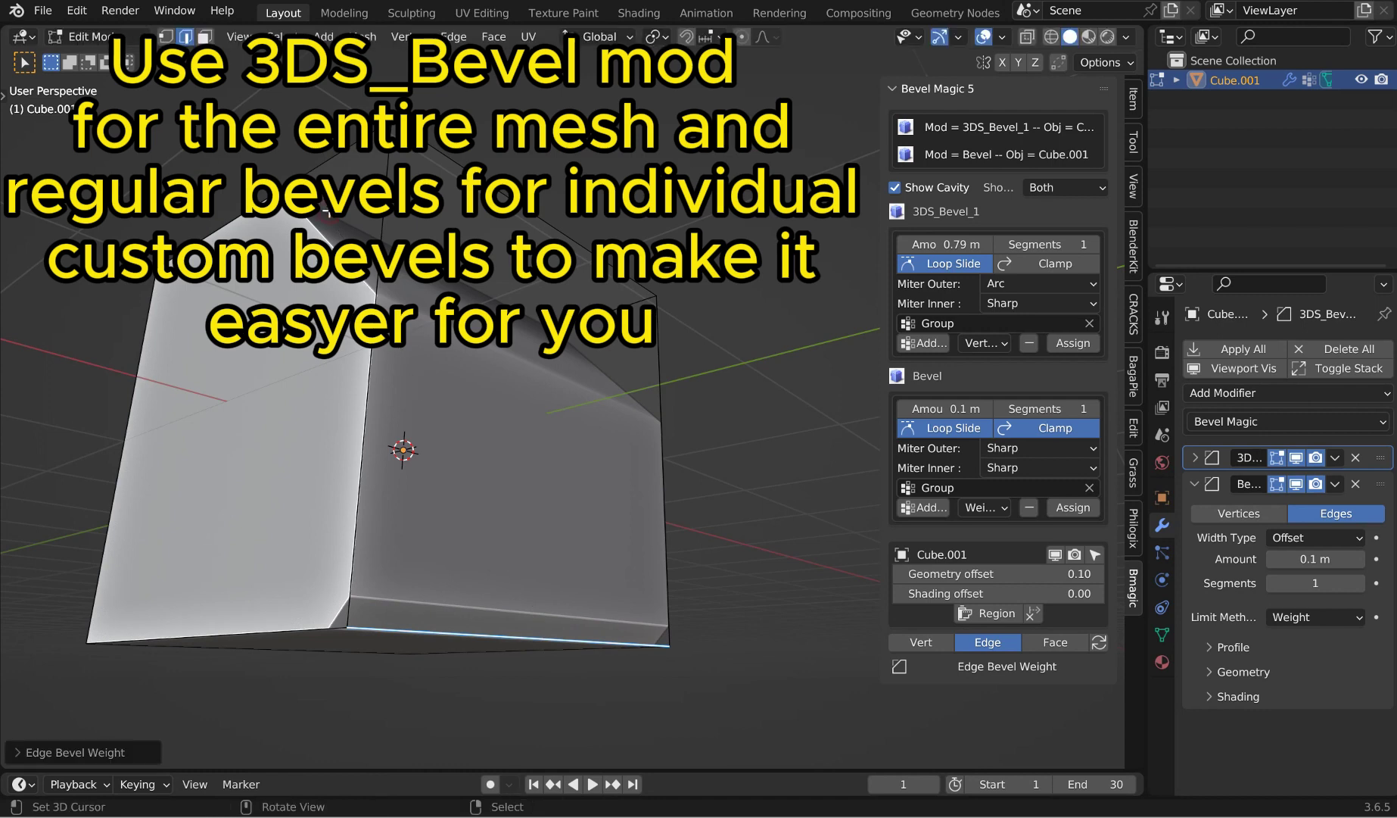
pyautogui.moveTo(626, 547); pyautogui.dragTo(579, 538, button='middle')
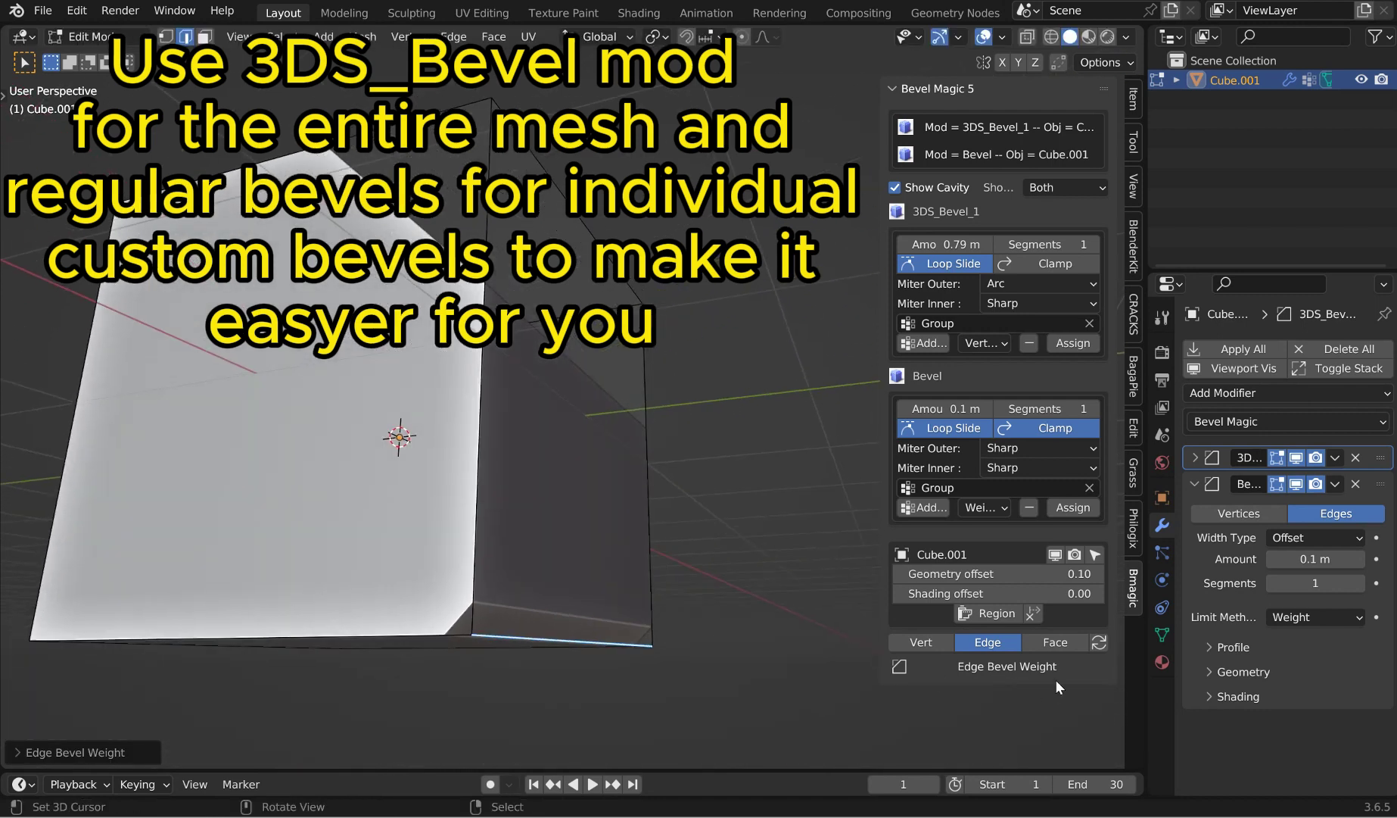
# Step: Return to Object Mode and set the standard Bevel to an amount of 0.78 m with 44 segments
pyautogui.press('Tab')
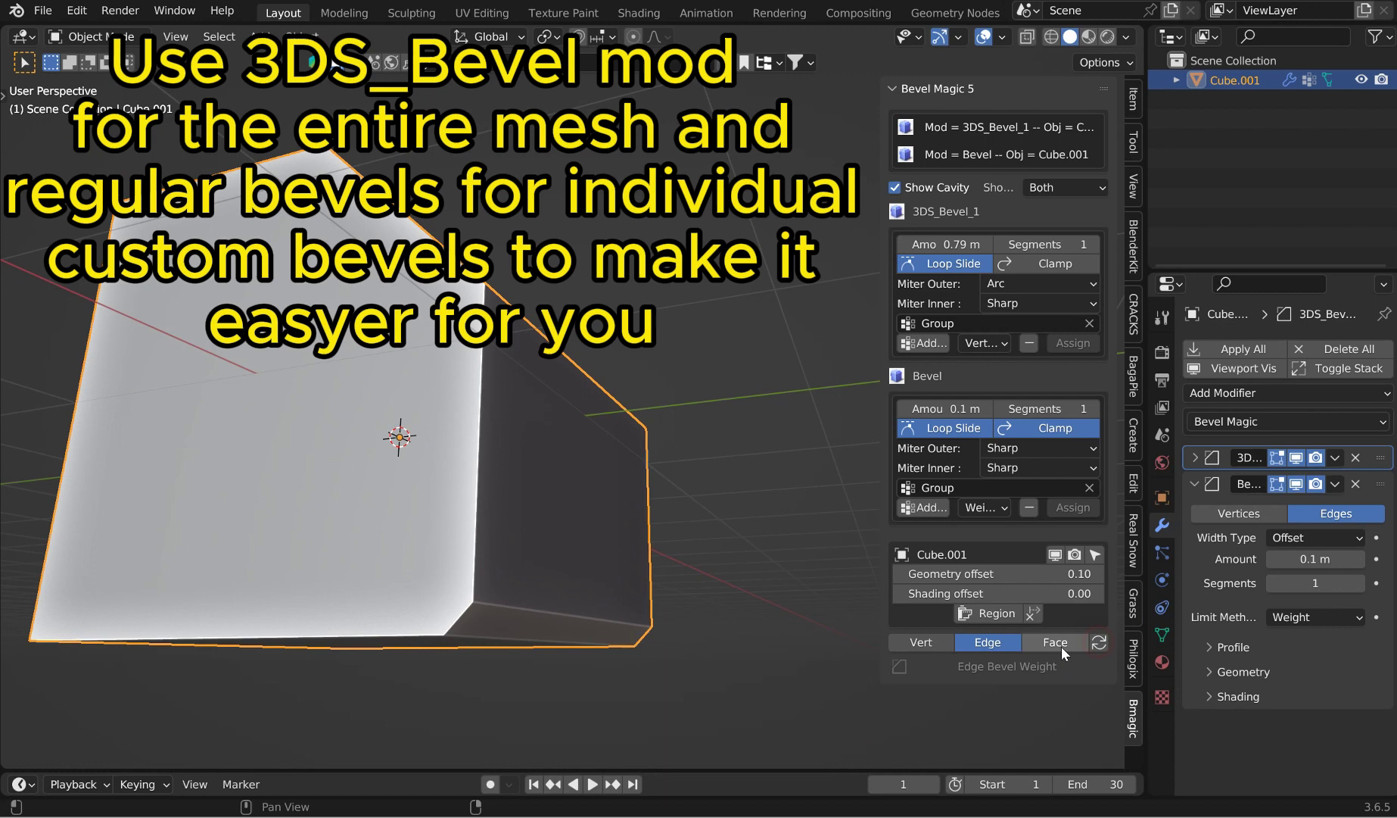
pyautogui.moveTo(946, 408); pyautogui.dragTo(1015, 409)
pyautogui.moveTo(1045, 408); pyautogui.dragTo(1113, 408)
# Step: Apply Shade Smooth to Cube.001
pyautogui.moveTo(623, 322); pyautogui.dragTo(539, 336, button='middle')
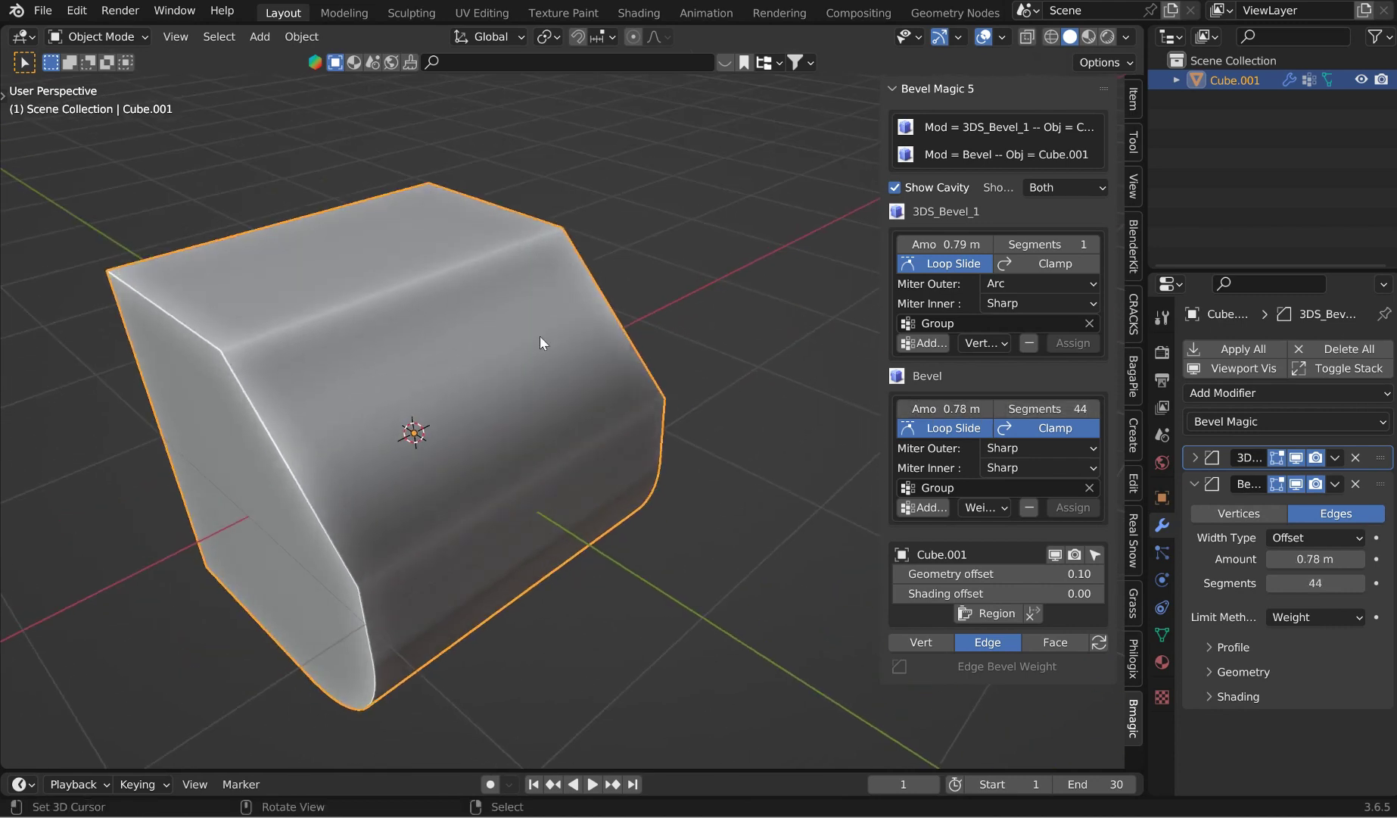
pyautogui.press('q')
pyautogui.click(442, 334)
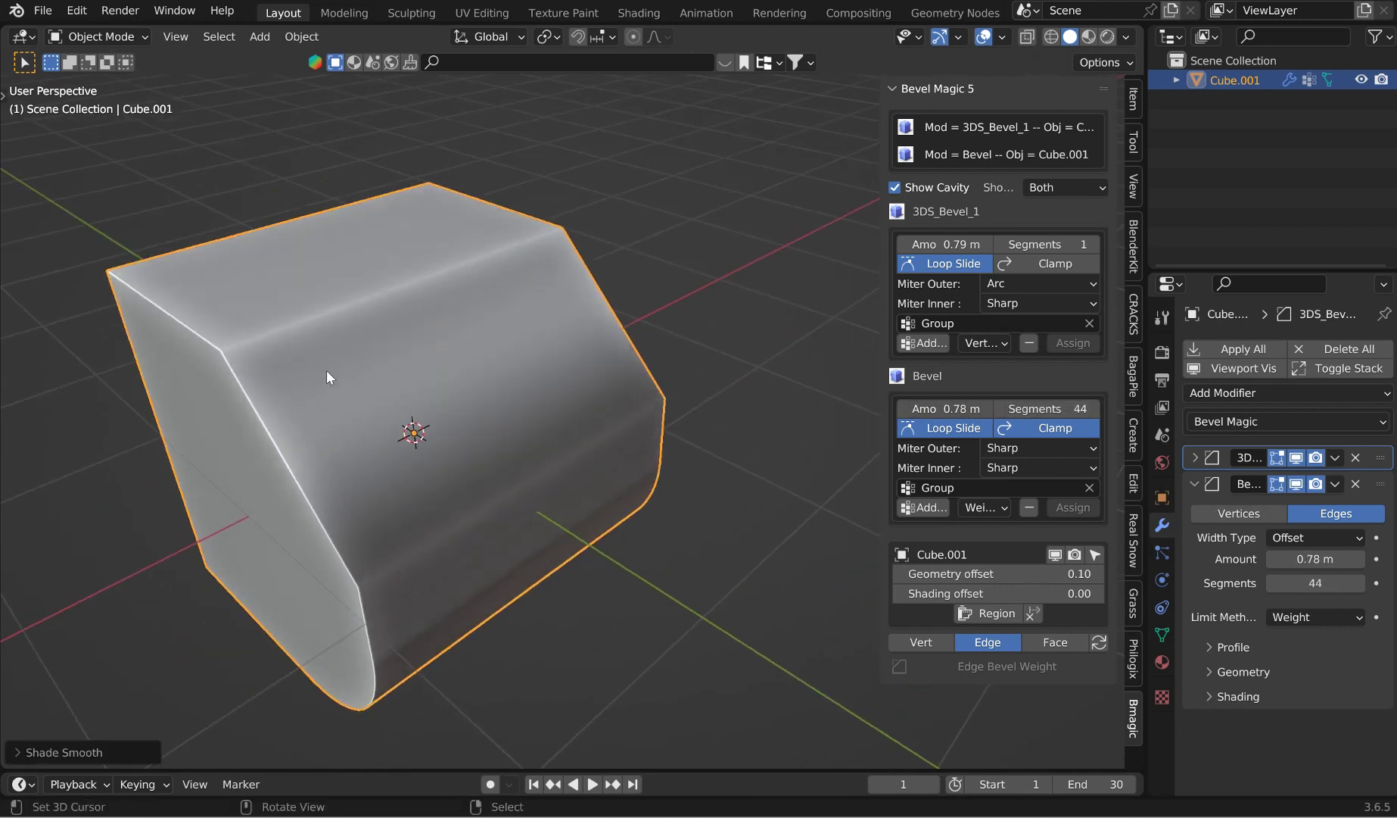
pyautogui.moveTo(326, 370); pyautogui.dragTo(503, 364, button='middle')
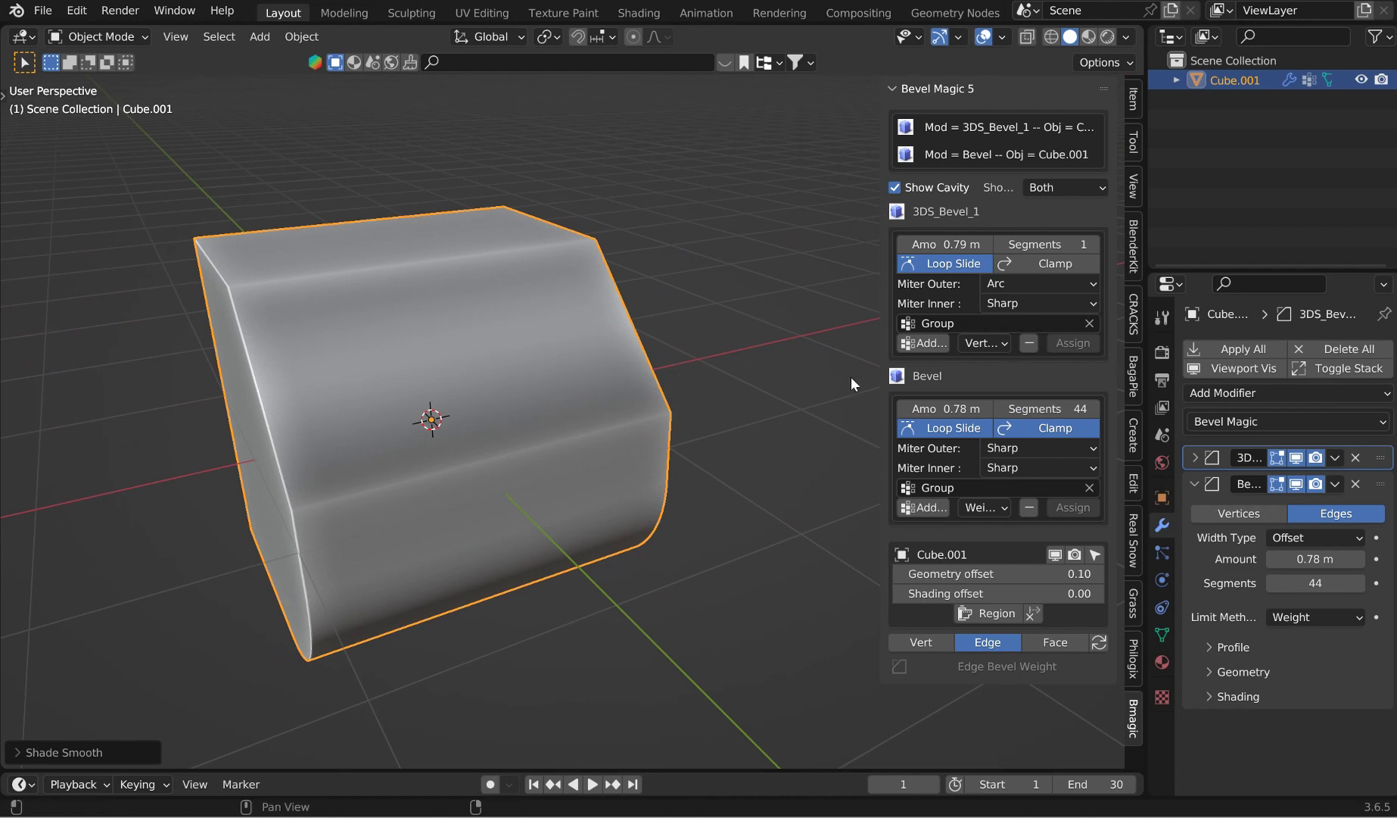
pyautogui.hotkey('shift', 'ctrl', 'b')
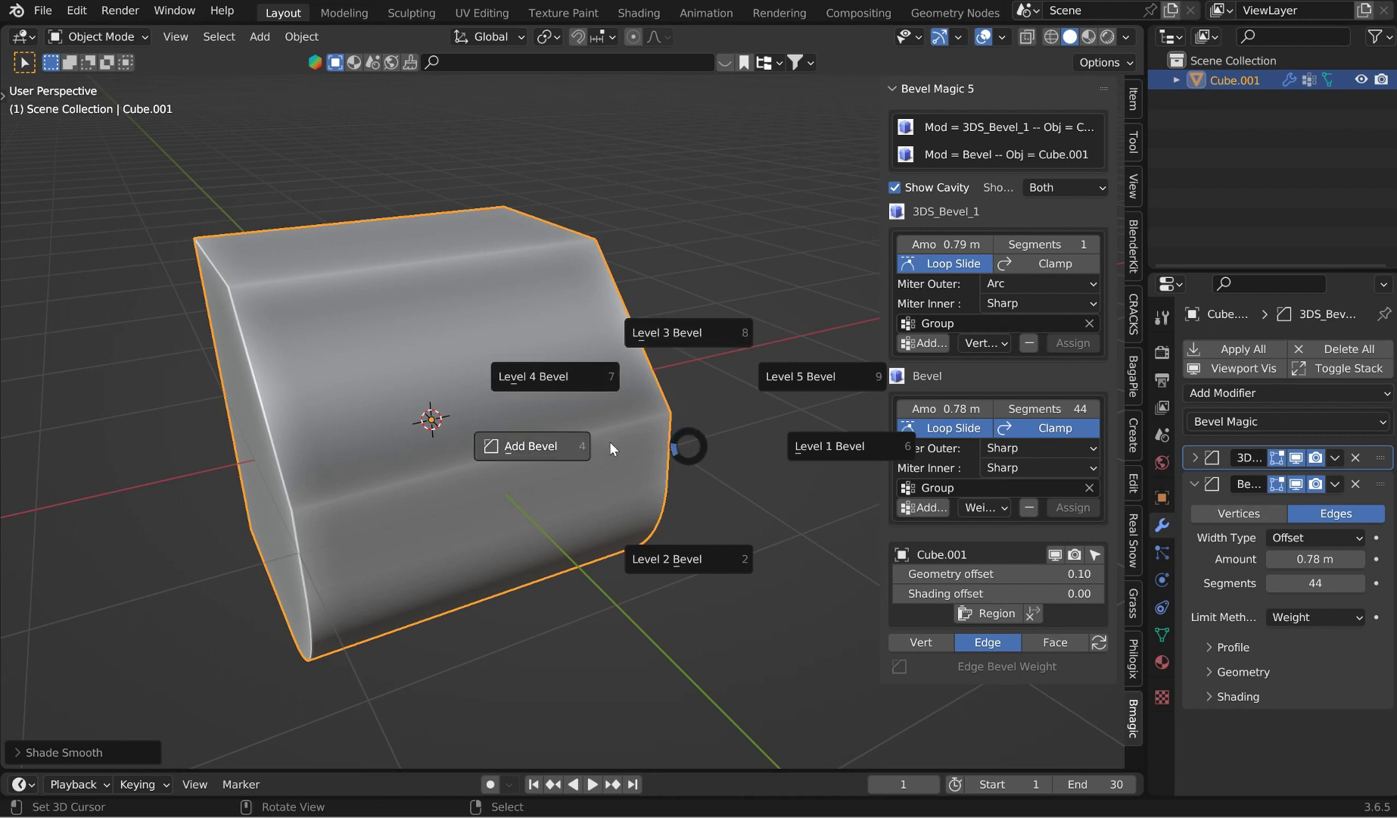
pyautogui.press('Escape')
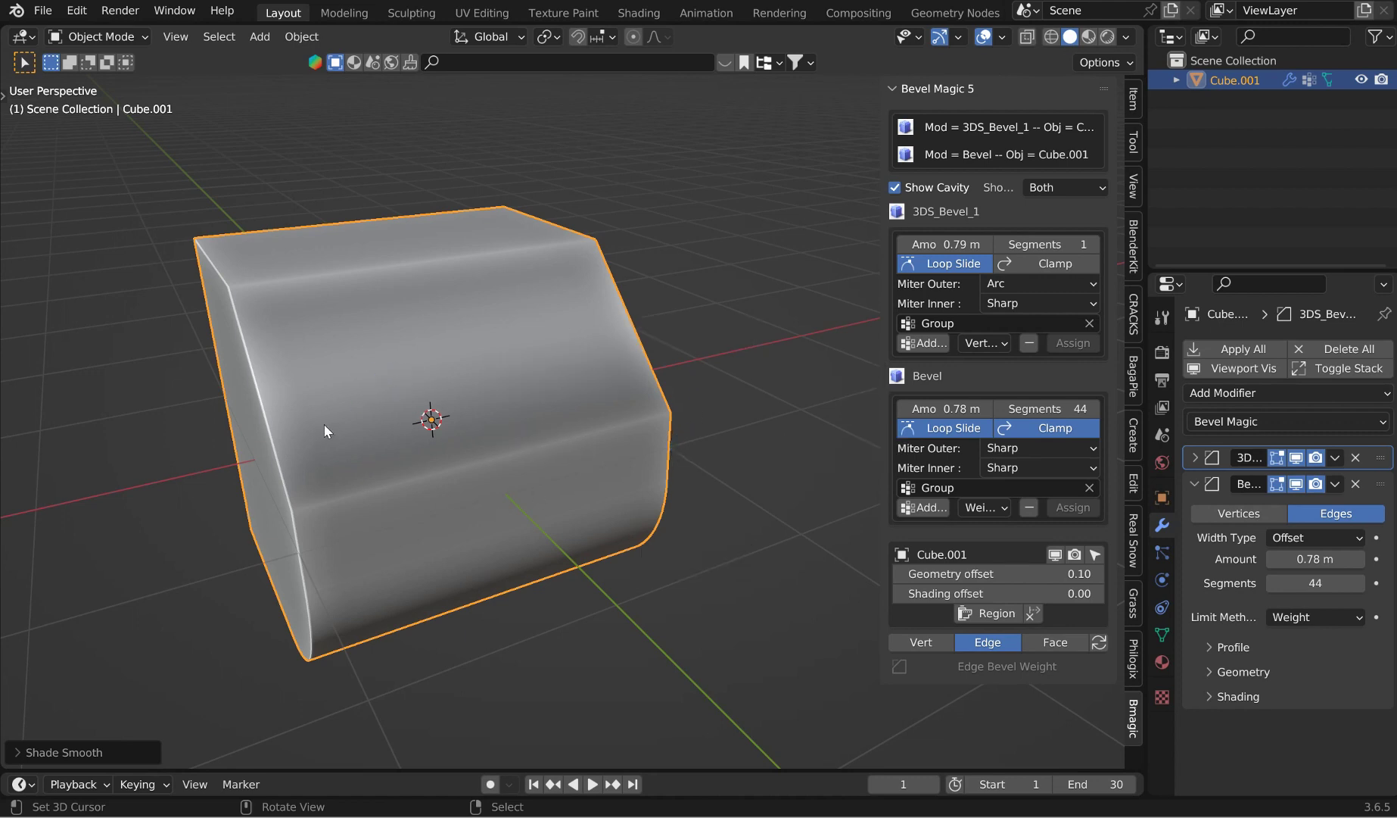
pyautogui.hotkey('ctrl', 'alt', 'q')
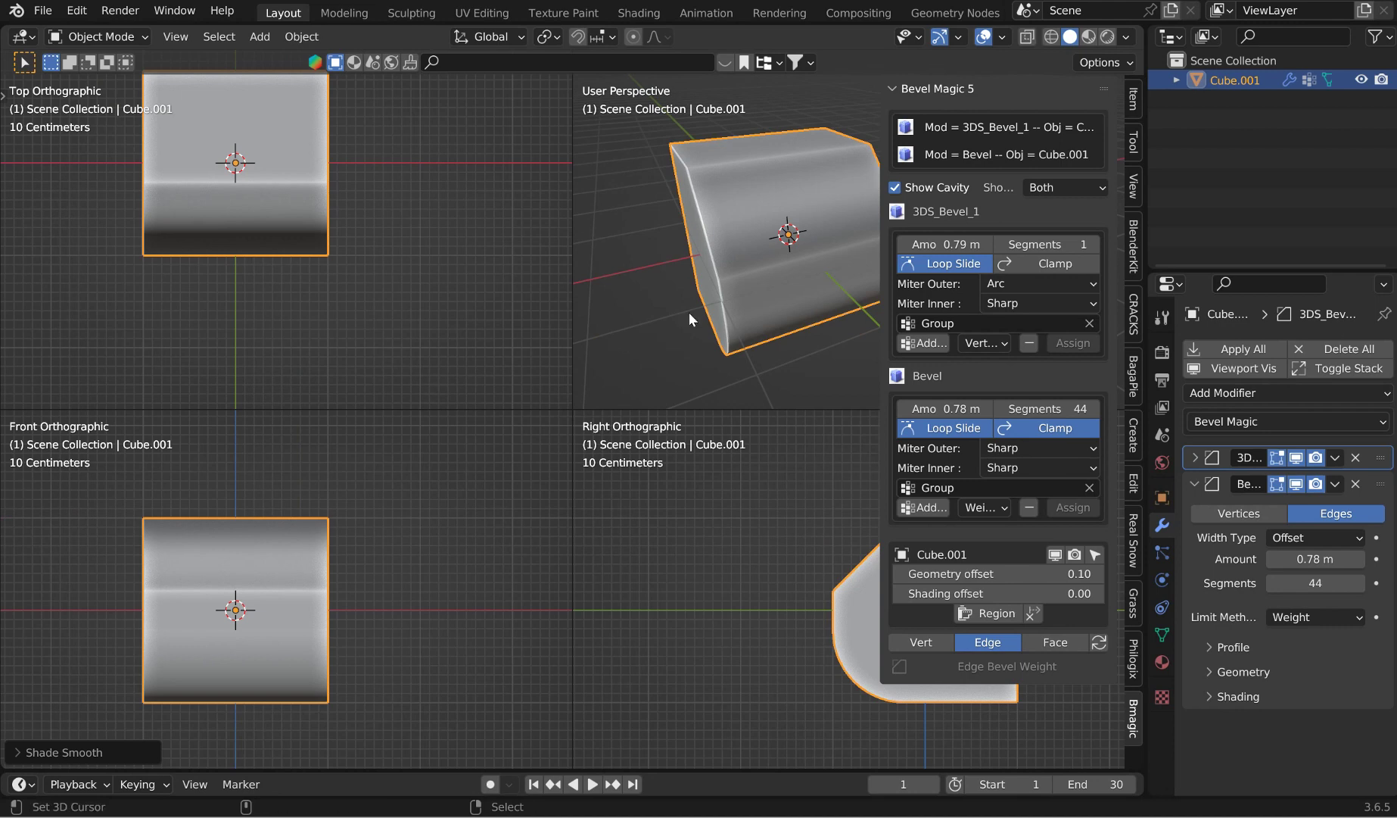
pyautogui.hotkey('ctrl', 'alt', 'q')
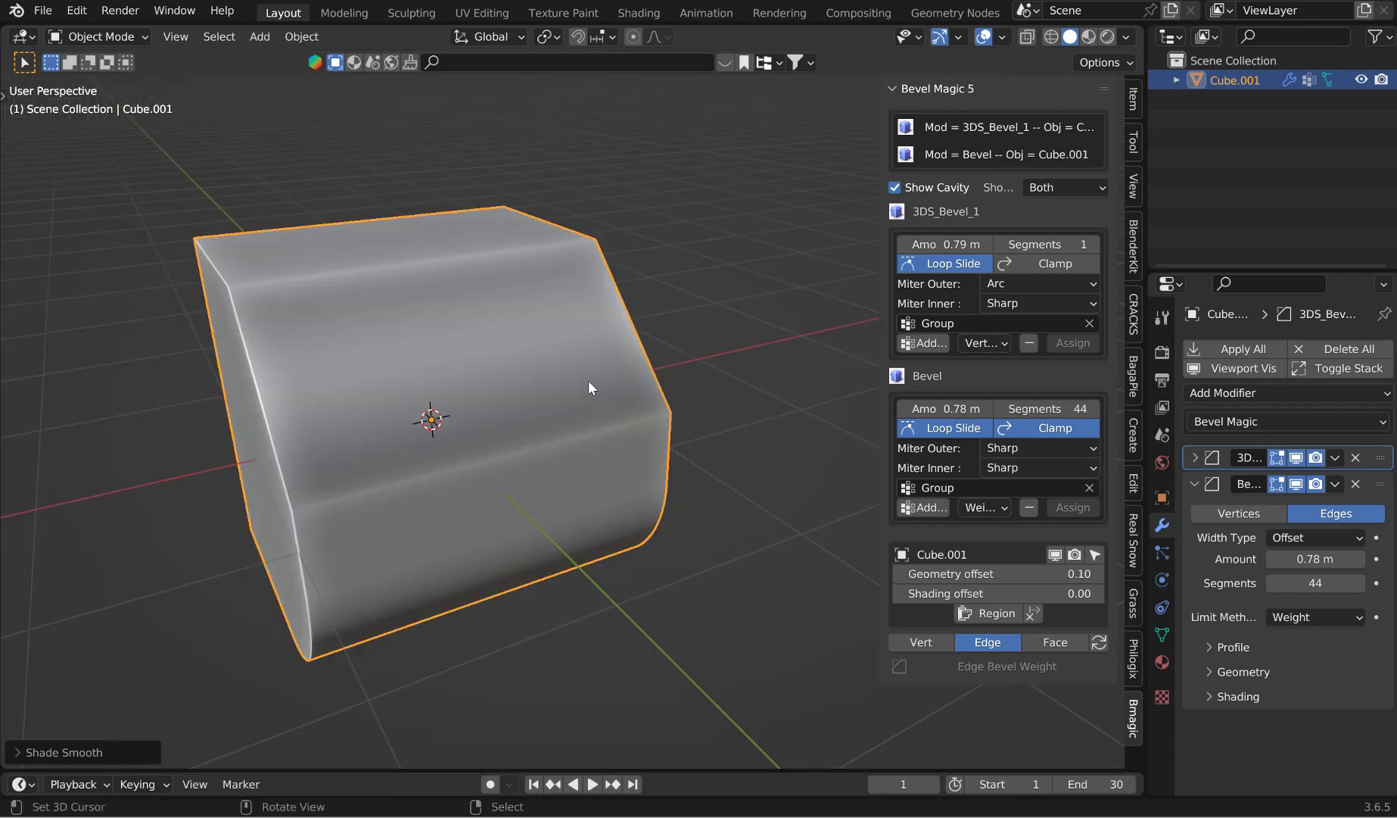
# Step: Apply a Bevel Magic preset that sets 3DS_Bevel_1 to 0.08 m with 10 segments
pyautogui.hotkey('ctrl', 'shift', 'b')
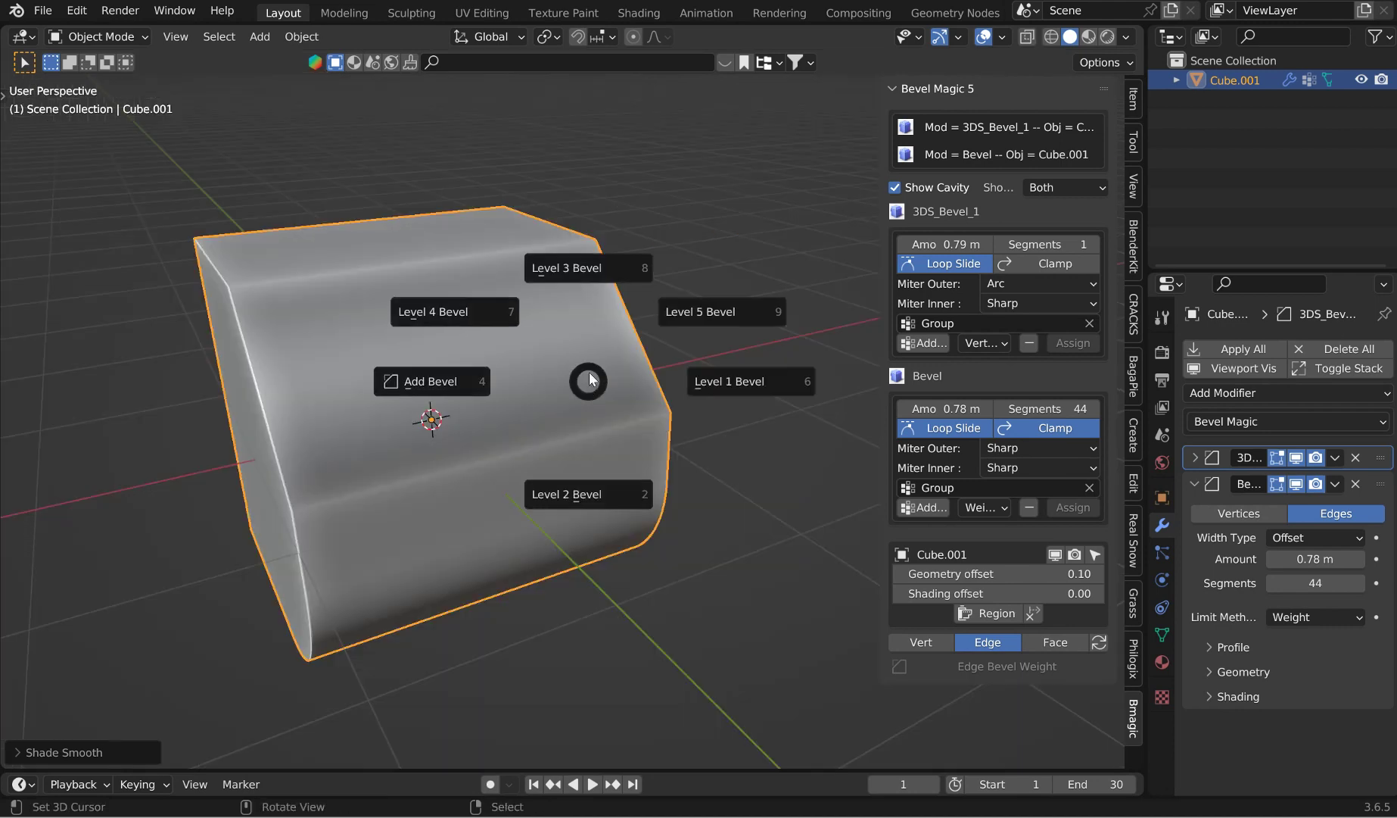
pyautogui.click(77, 15)
# Step: Examine the Bevel Magic 5 add-on's hotkey setting in the preferences and close them
pyautogui.click(77, 11)
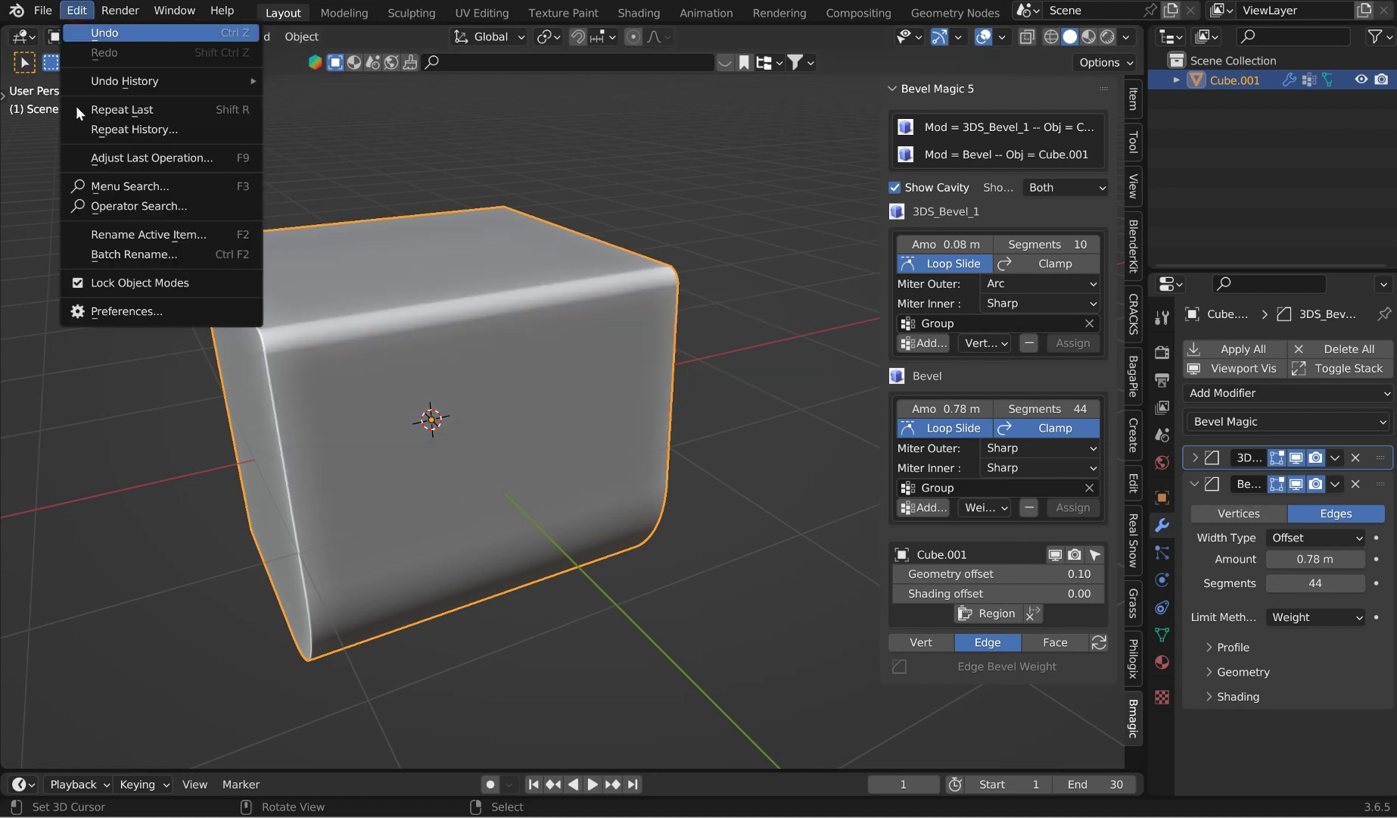
pyautogui.click(123, 312)
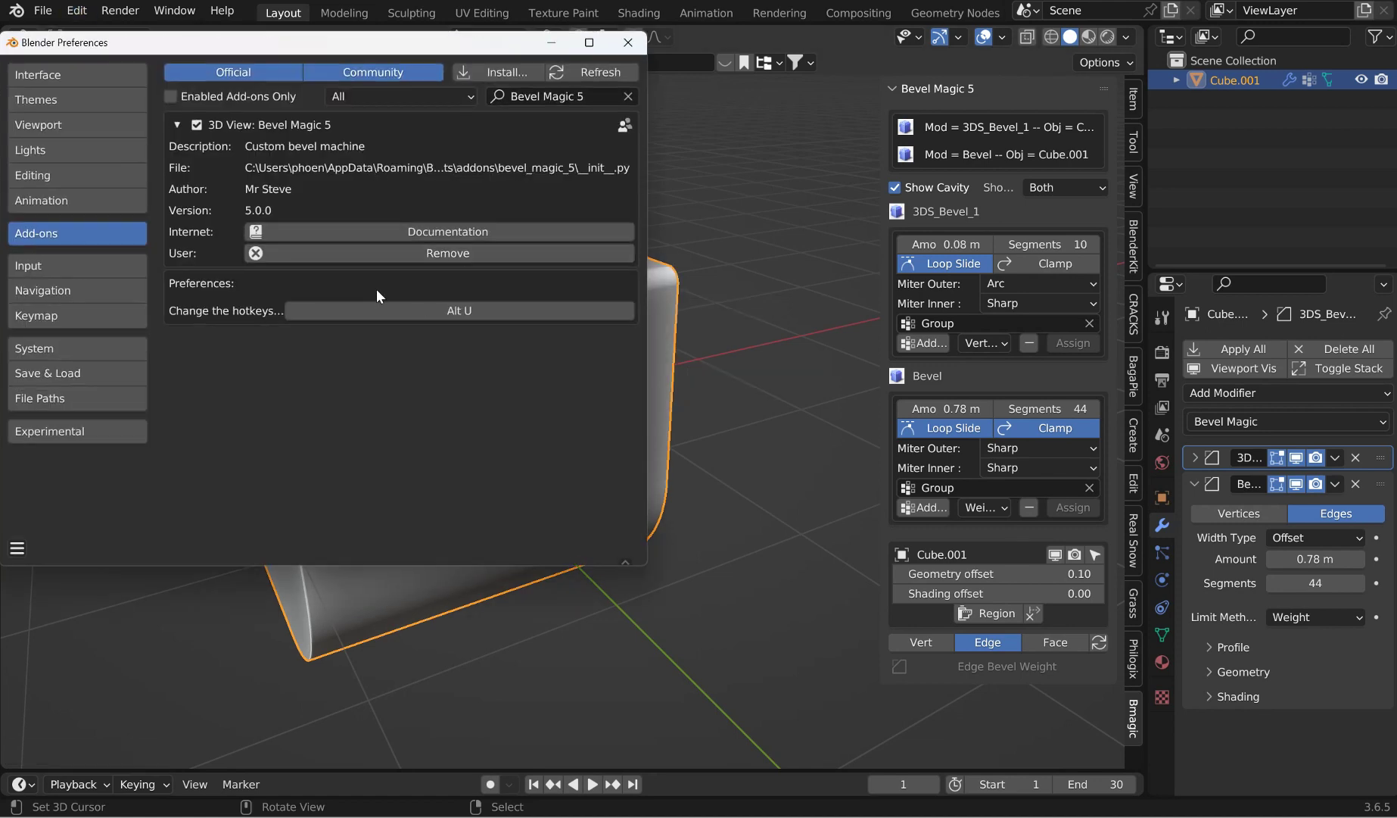
pyautogui.click(628, 42)
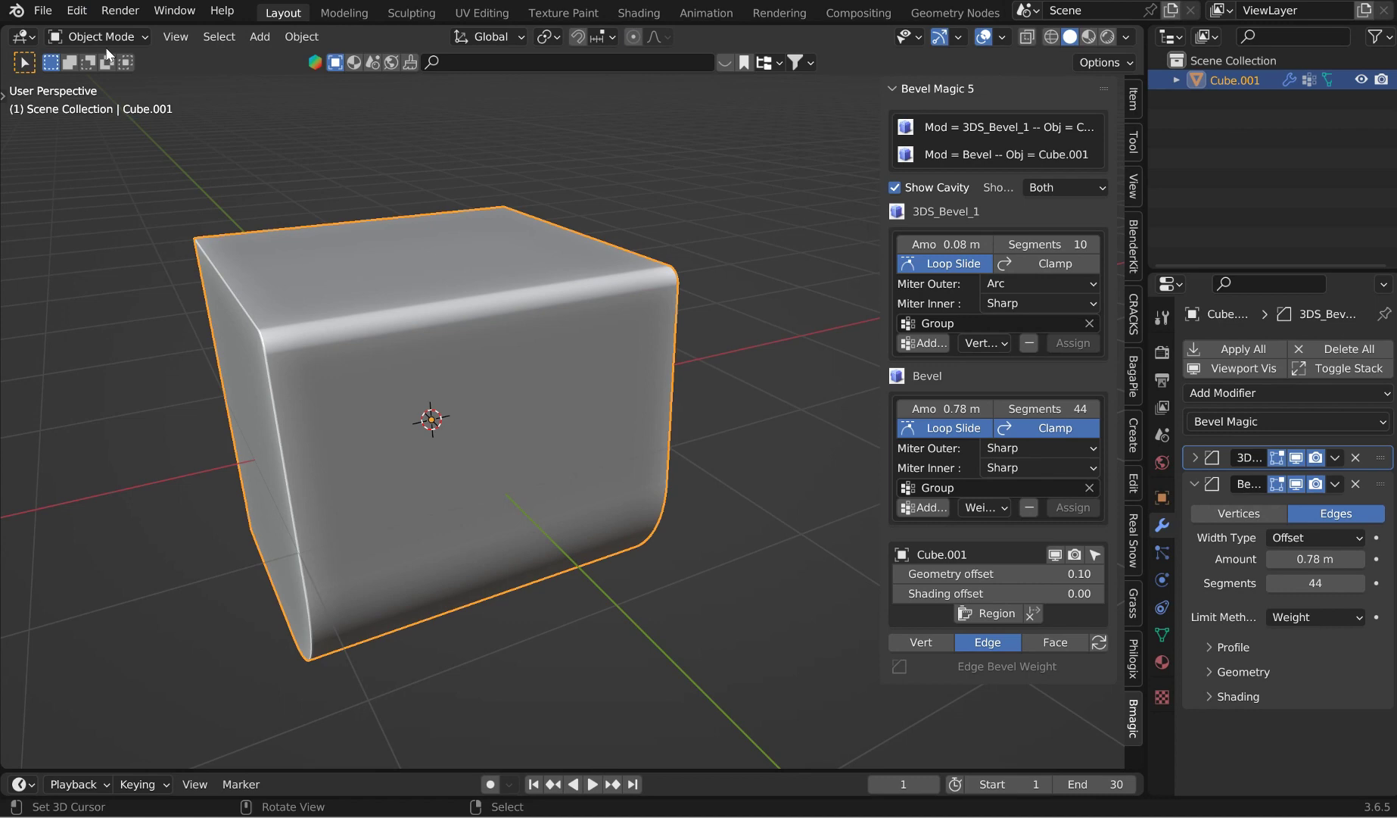
# Step: Examine the Window shortcuts in the keymap preferences, expanding the New File entry, and close the preferences
pyautogui.click(77, 10)
pyautogui.moveTo(45, 11)
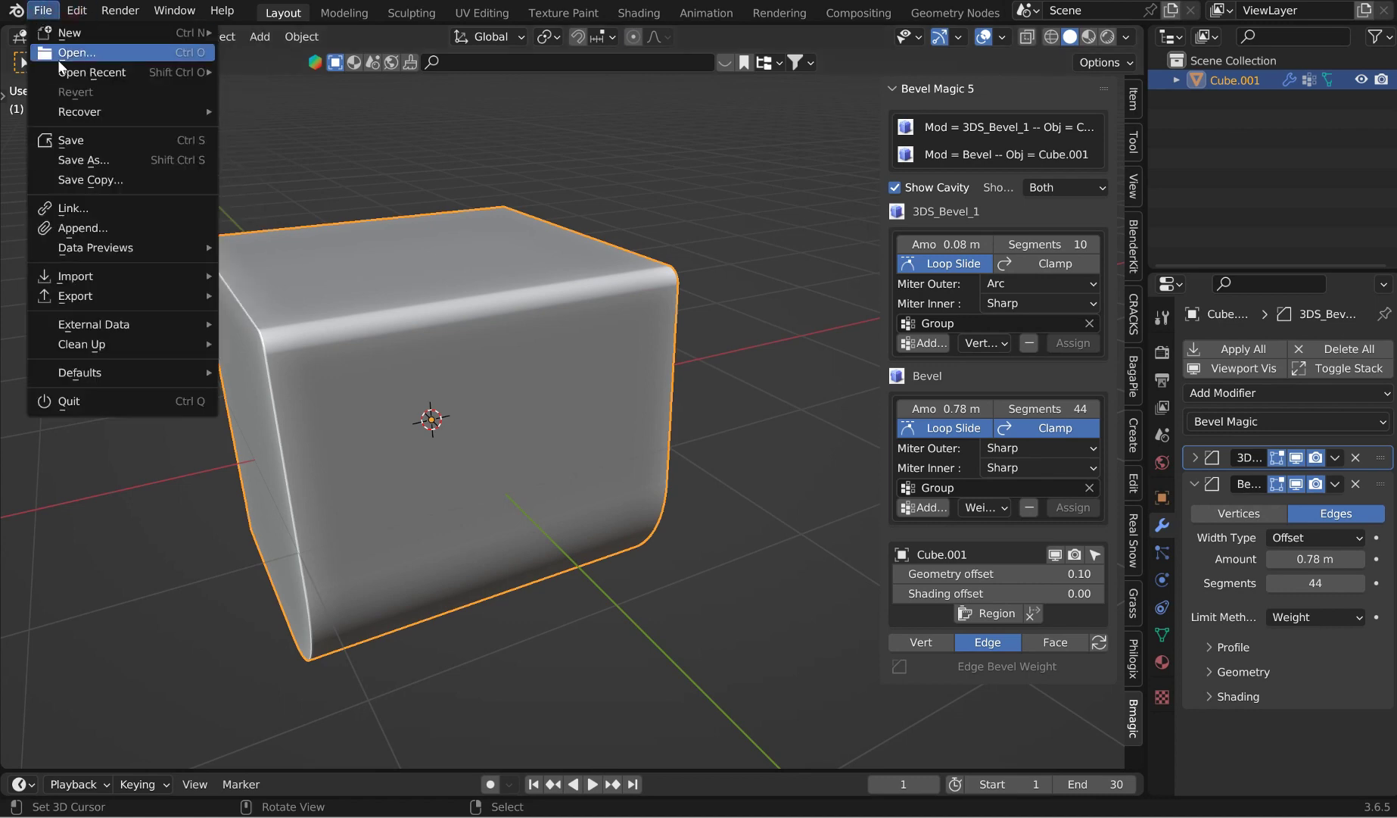
pyautogui.click(77, 11)
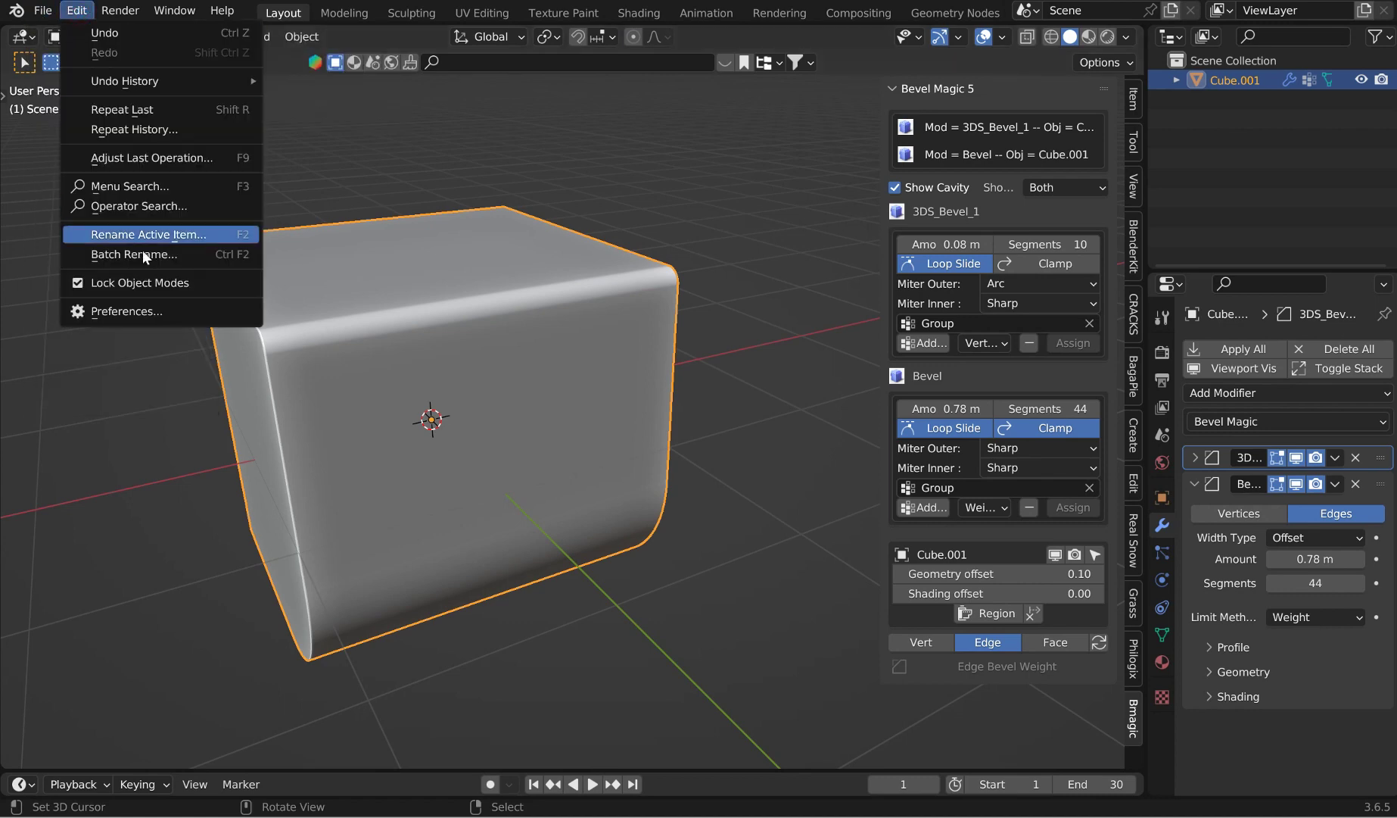
pyautogui.click(157, 312)
pyautogui.click(90, 313)
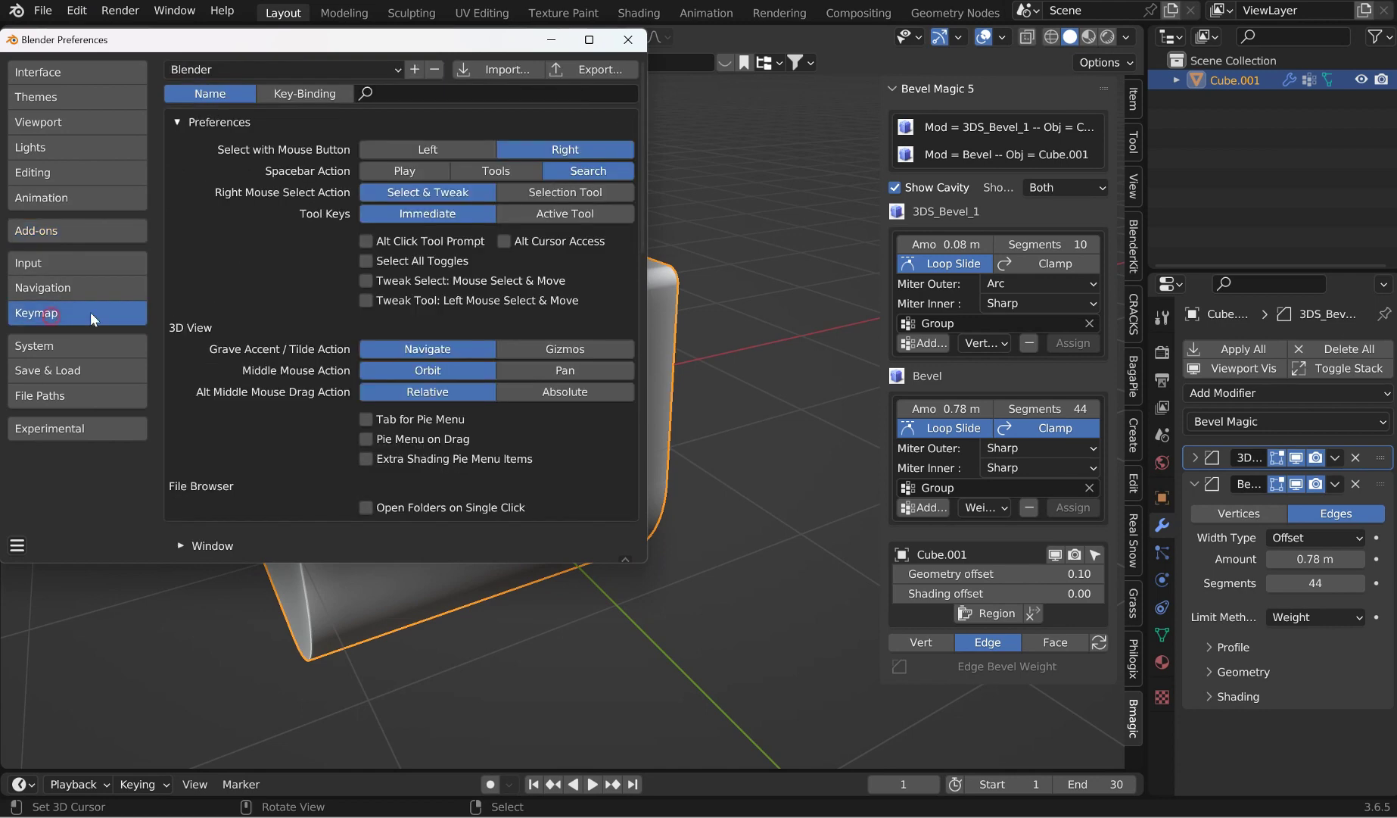
pyautogui.scroll(-7, 375, 373)
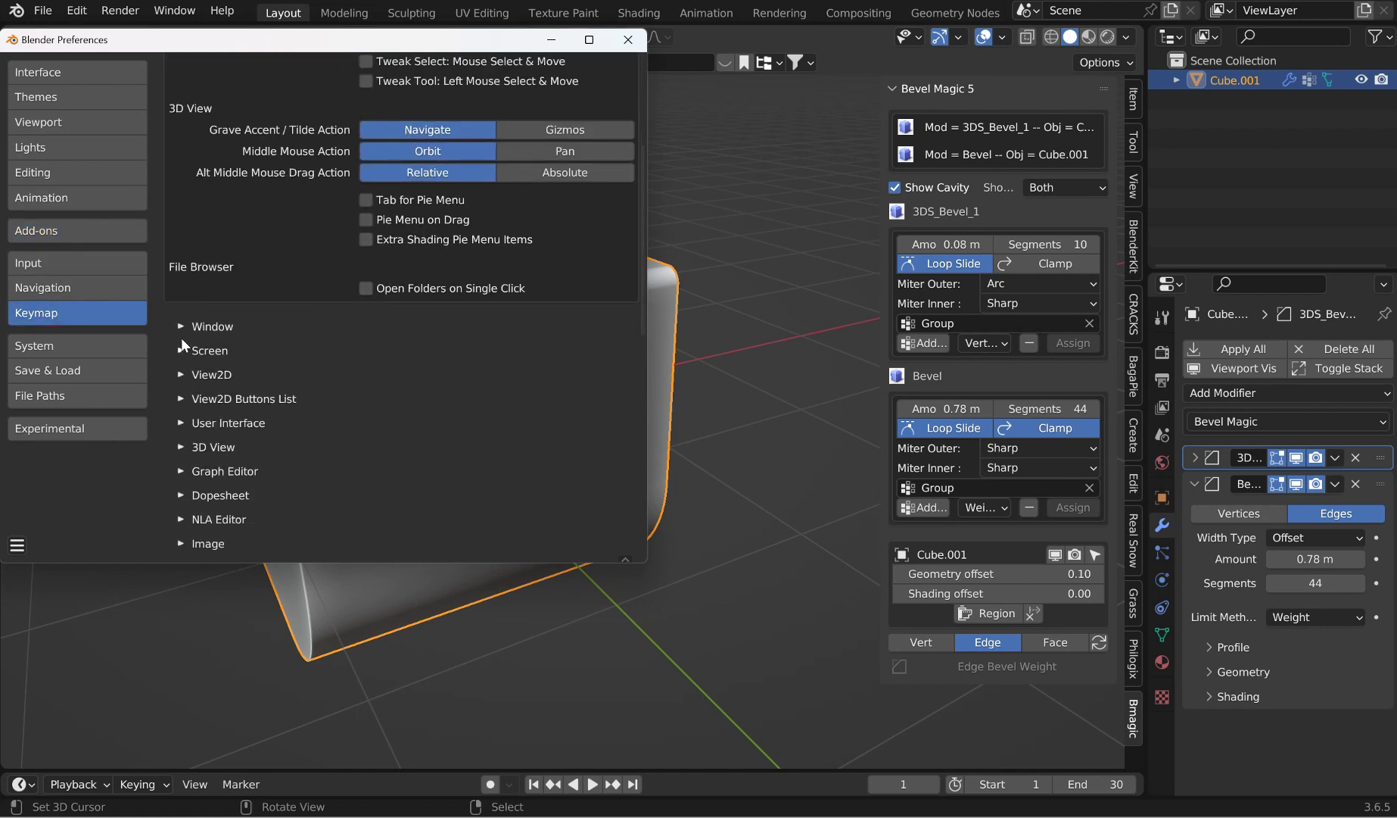
pyautogui.click(181, 330)
pyautogui.scroll(-1, 239, 384)
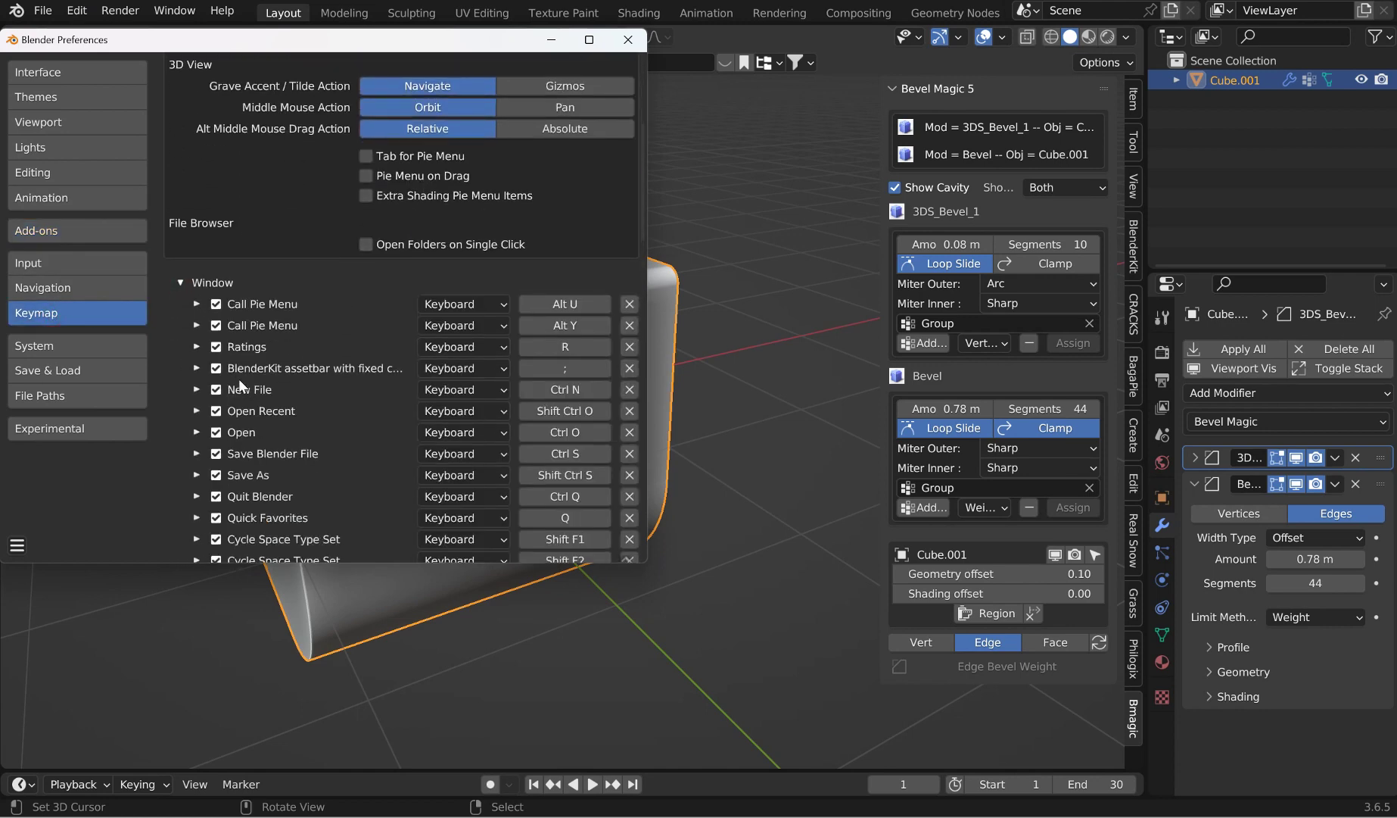
pyautogui.click(198, 389)
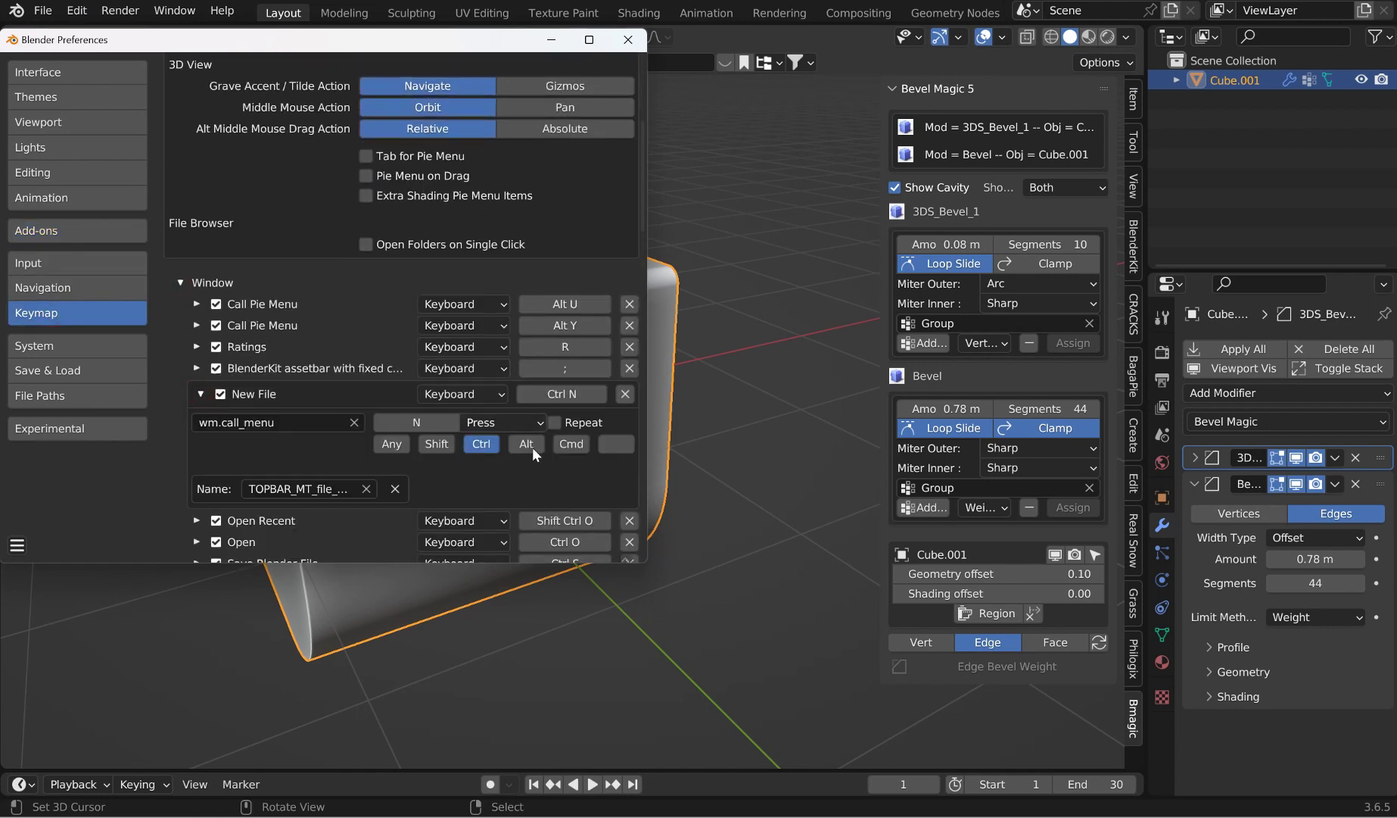
pyautogui.click(627, 44)
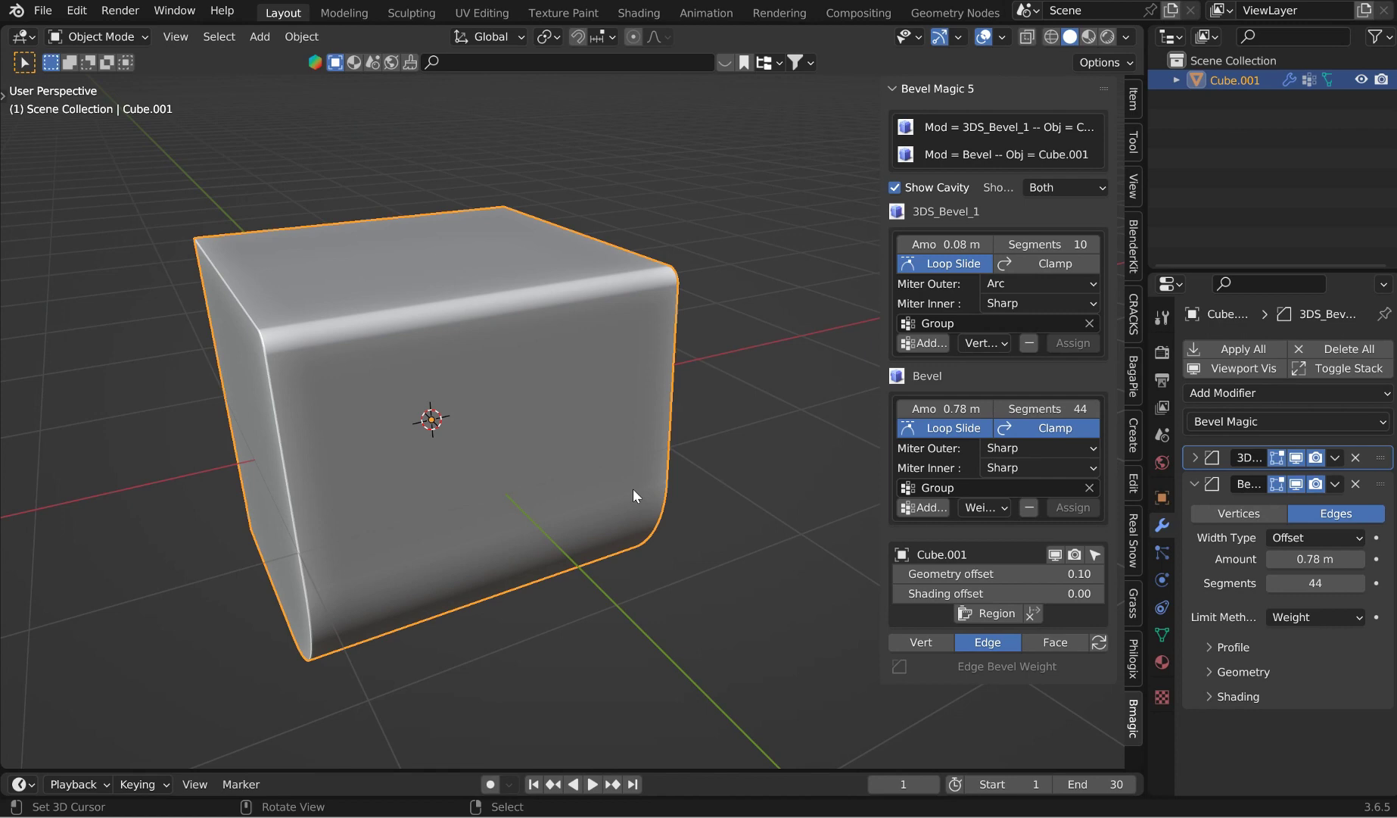
# Step: Set the 3DS_Bevel_1 modifier to an amount of 0.94 m with 1 segment
pyautogui.moveTo(633, 489); pyautogui.dragTo(685, 466, button='middle')
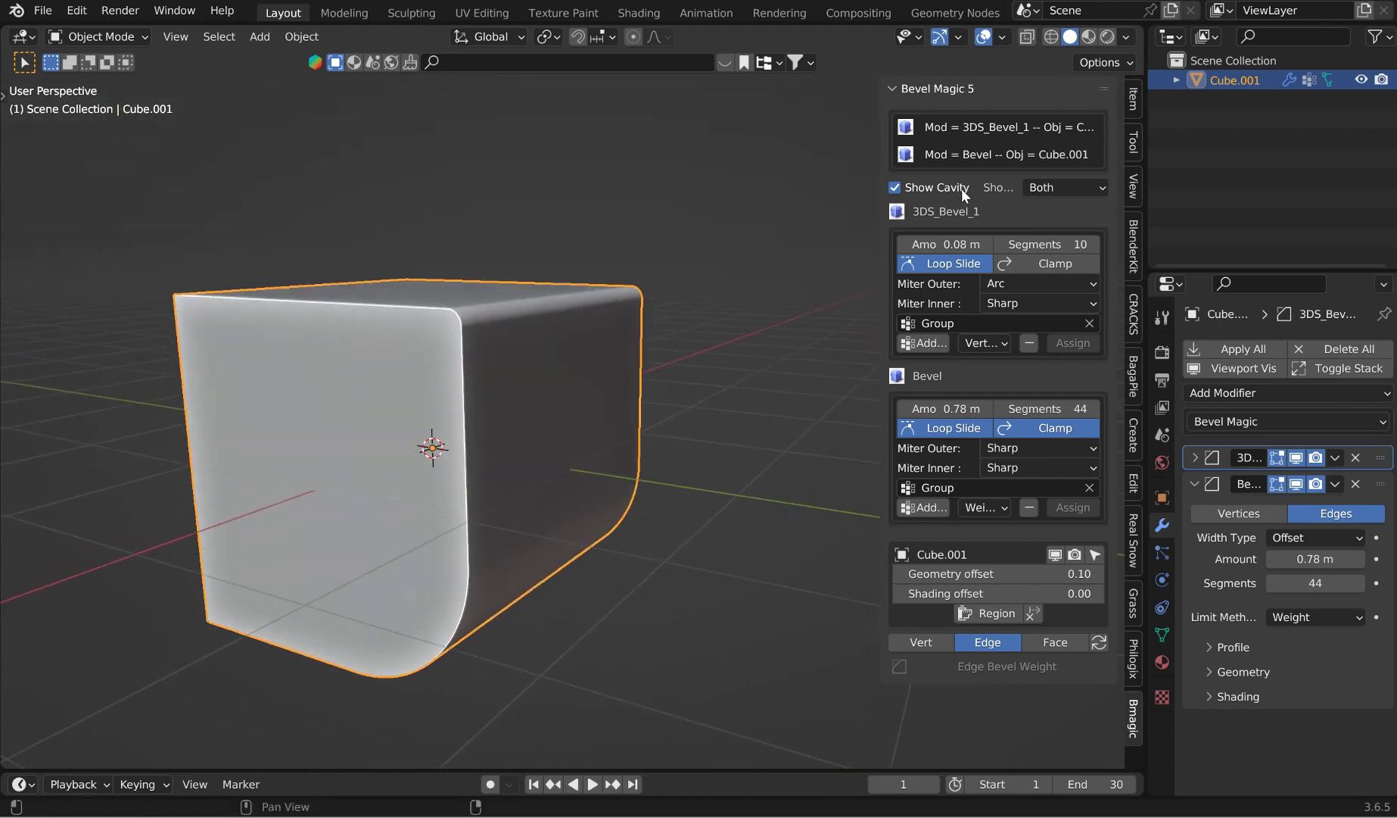
pyautogui.moveTo(946, 243); pyautogui.dragTo(1019, 243)
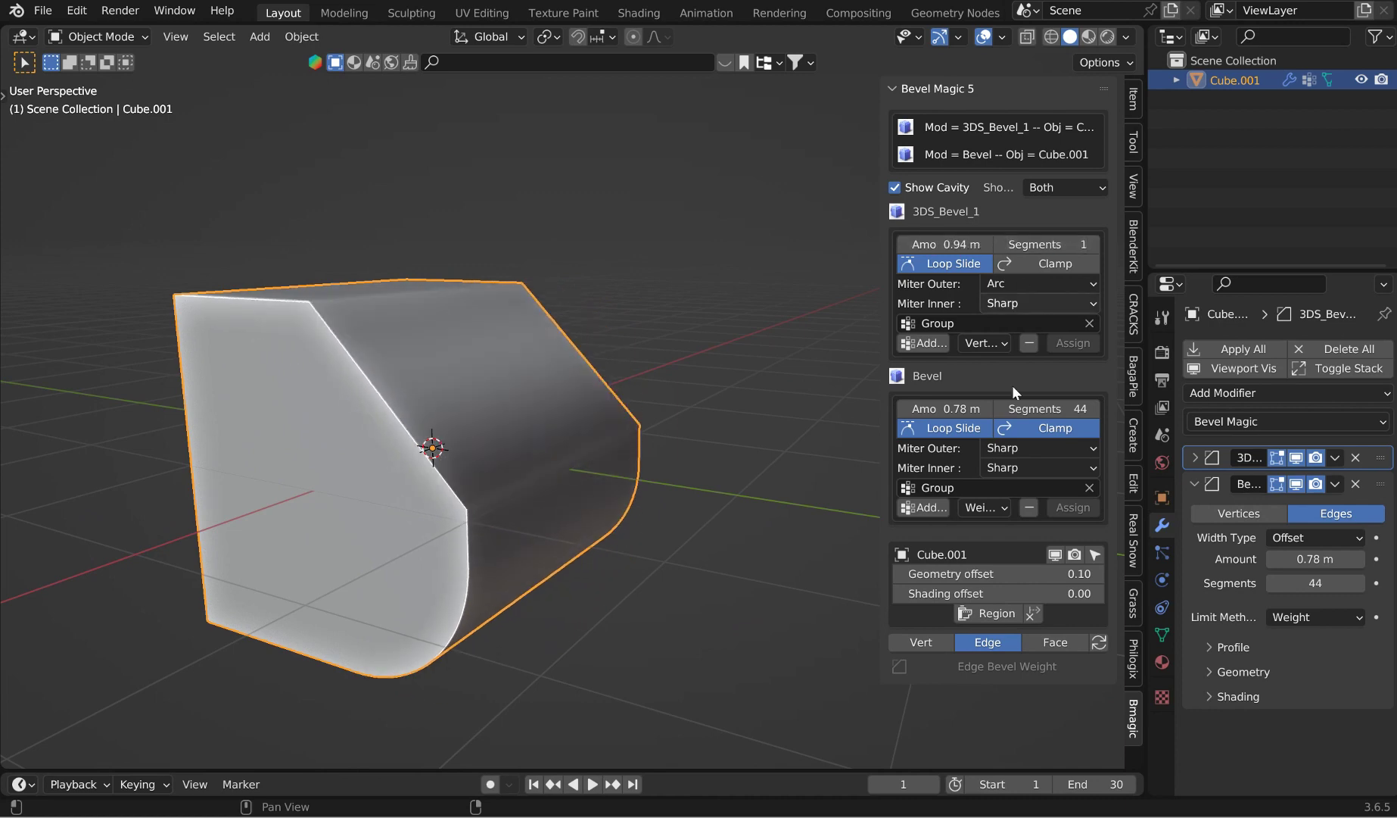
pyautogui.moveTo(633, 378); pyautogui.dragTo(1039, 377, button='middle')
# Step: Toggle Cube.001 between Edit Mode and Object Mode with edge and face selection, finishing in Object Mode with Face chosen
pyautogui.click(1033, 613)
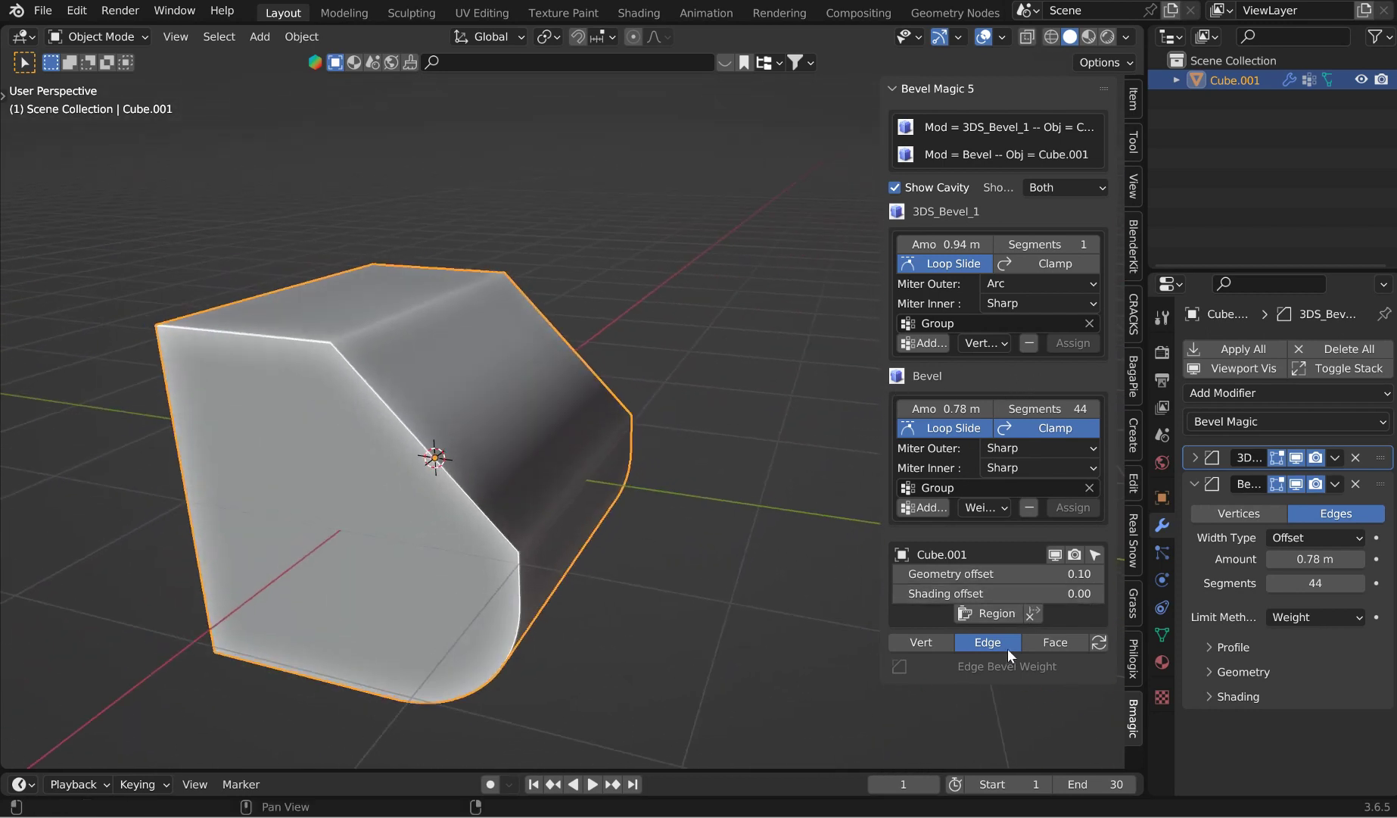
pyautogui.click(929, 642)
pyautogui.click(988, 643)
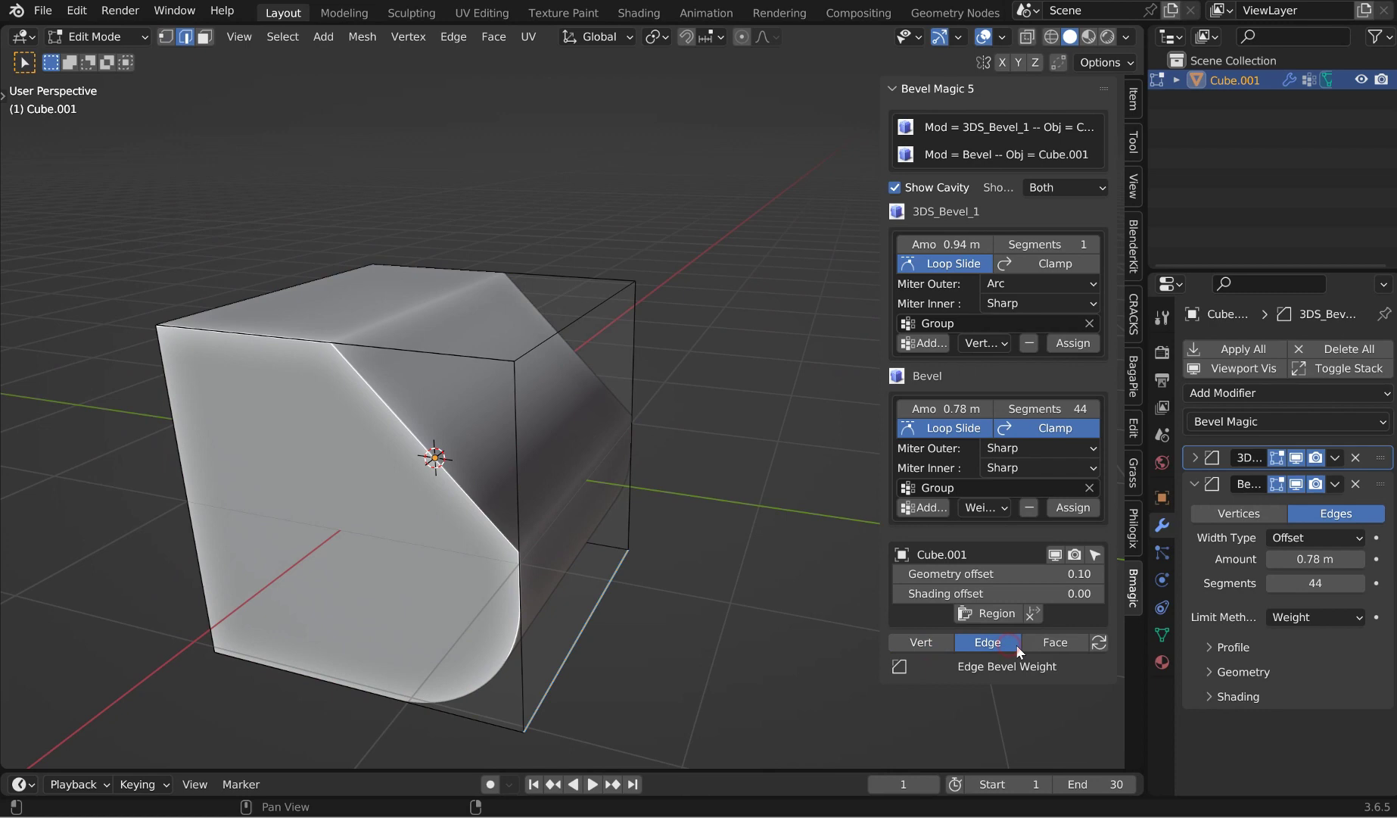
pyautogui.click(1069, 643)
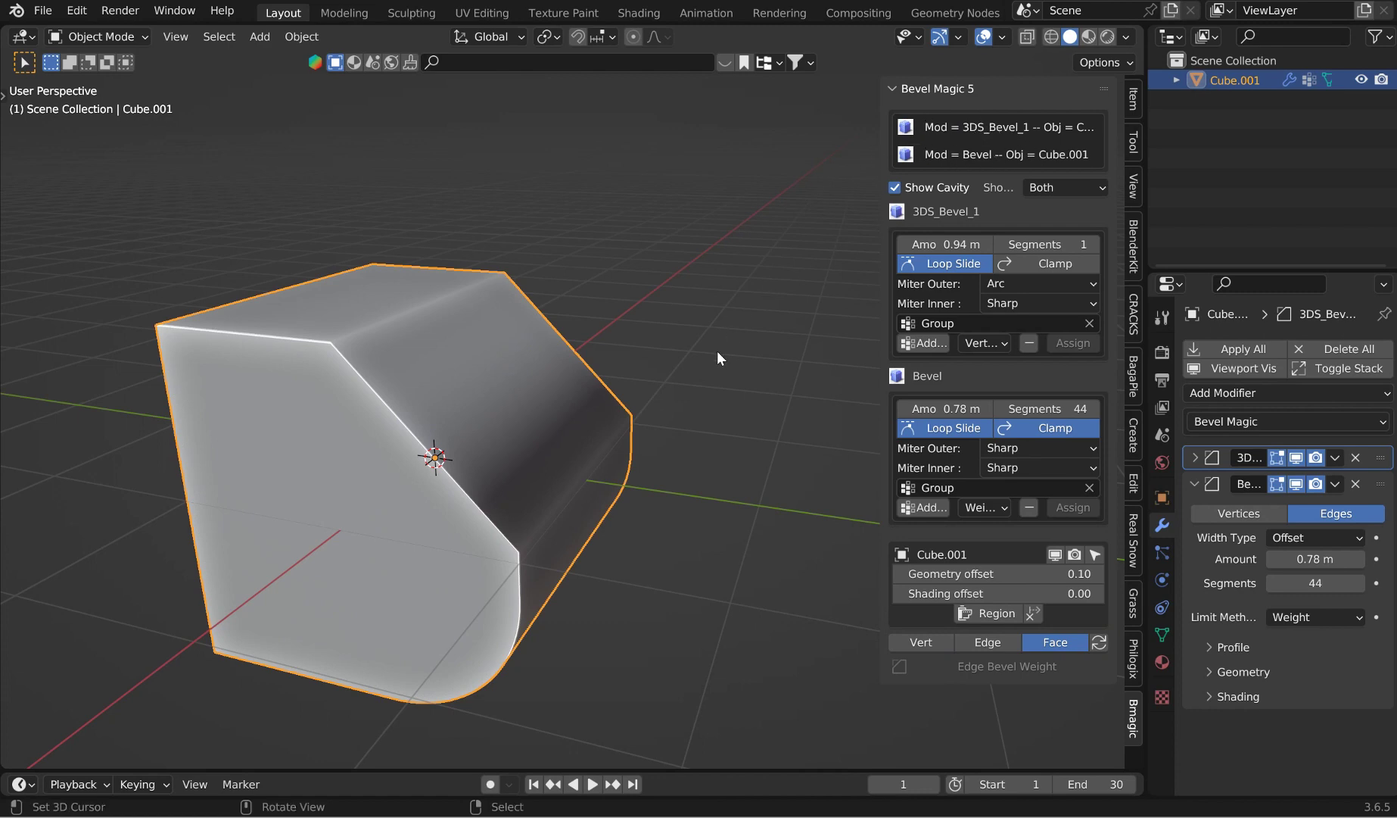
pyautogui.click(1001, 644)
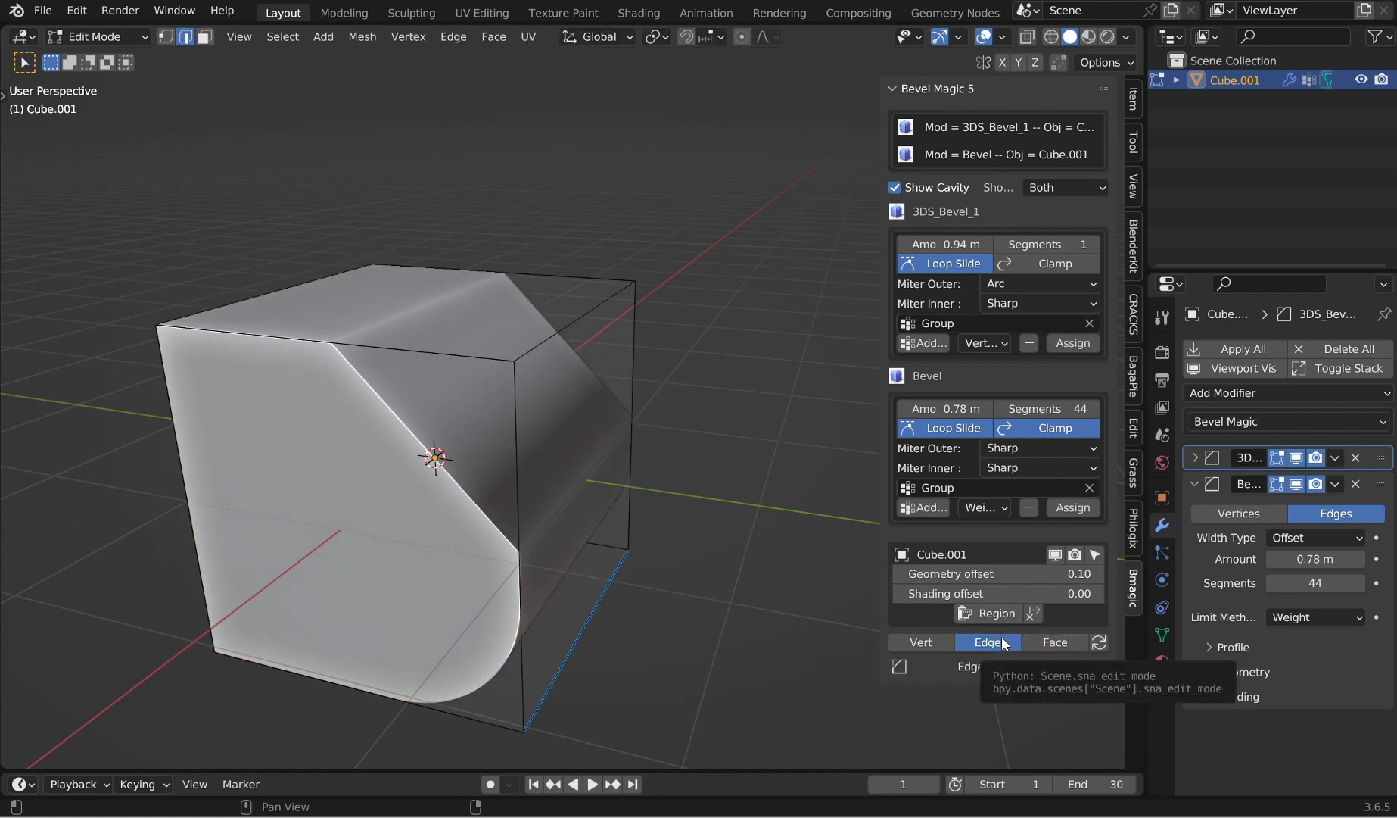
pyautogui.click(1099, 642)
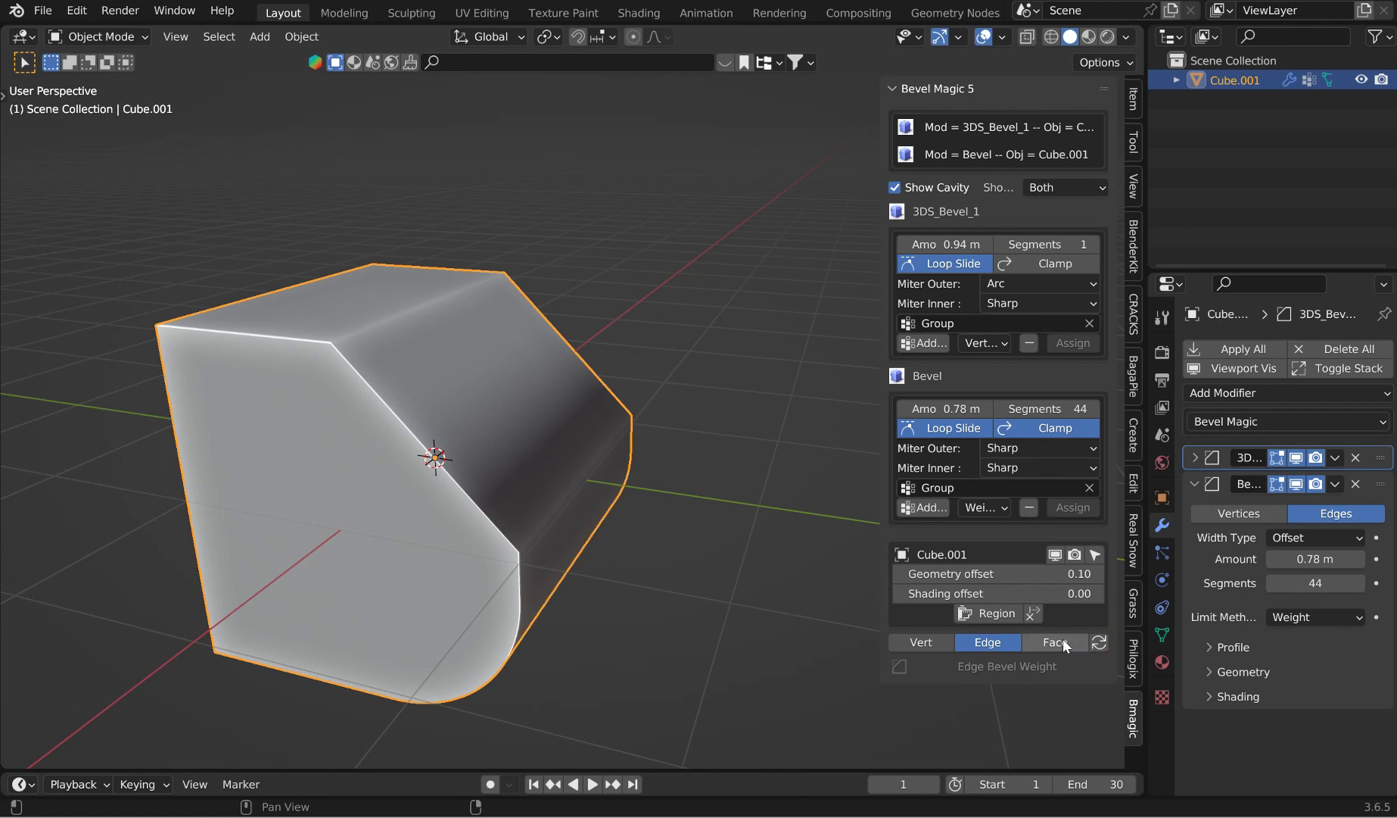
pyautogui.click(1064, 644)
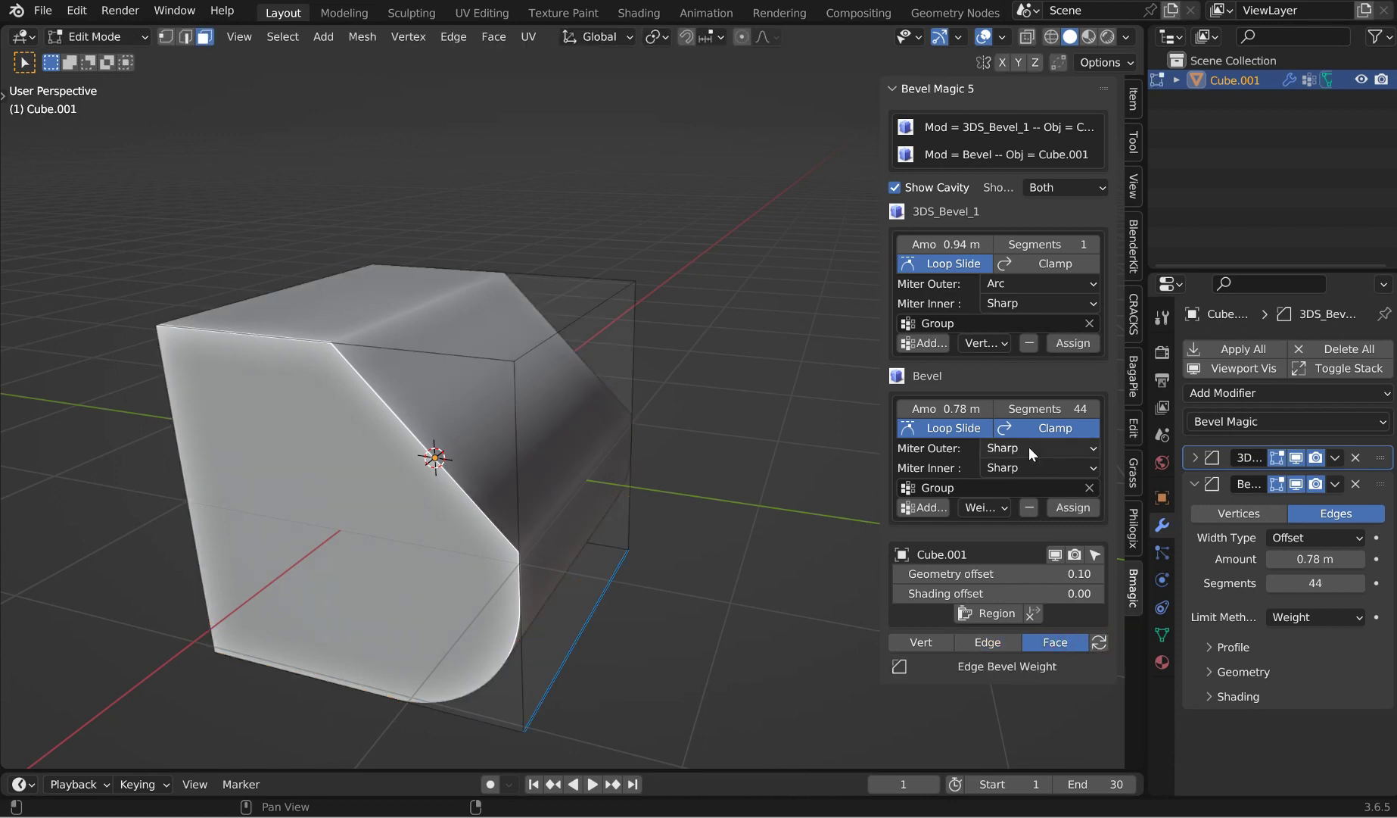
pyautogui.click(1100, 641)
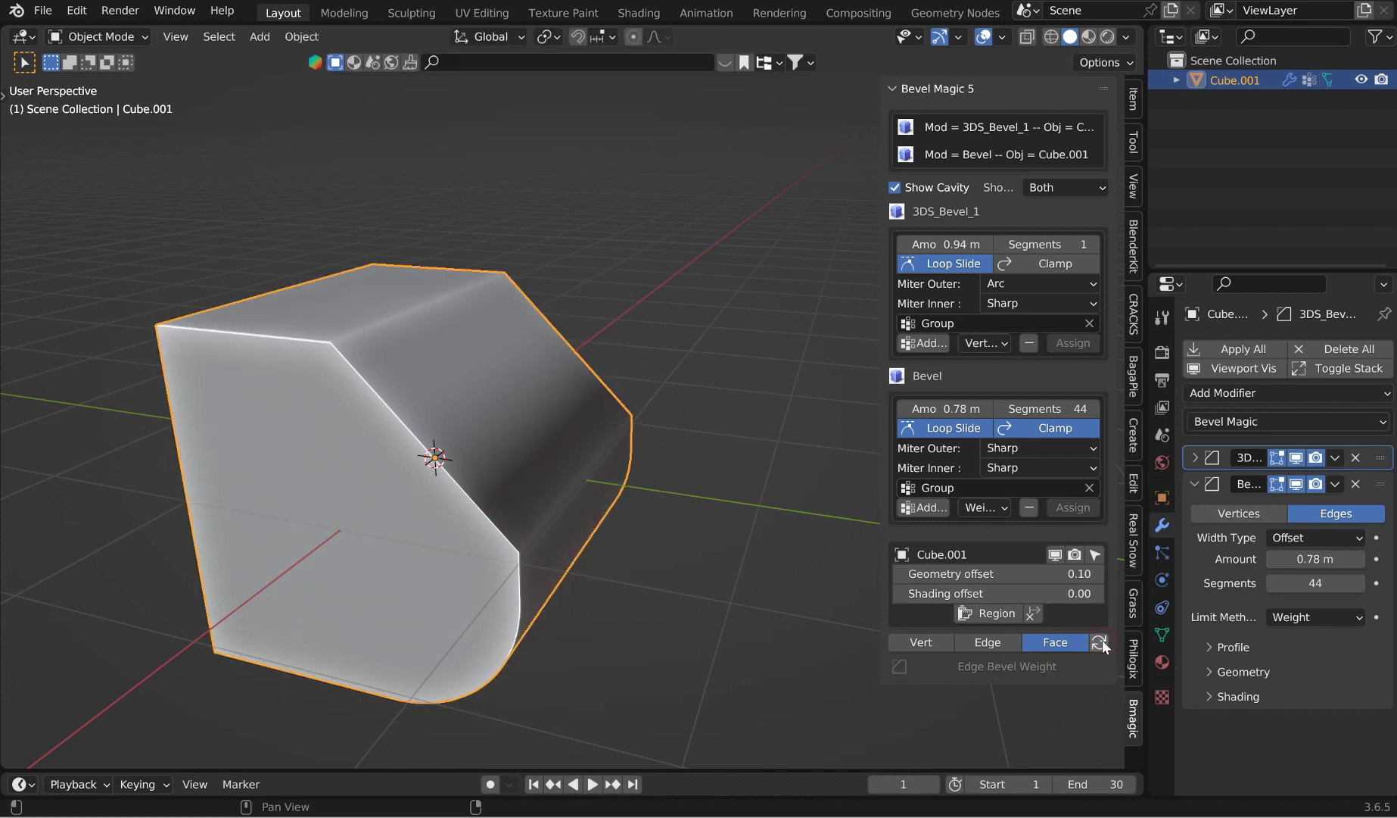
# Step: Collapse the standard Bevel modifier's settings and look over the Bevel Magic list of 3DS Bevel presets
pyautogui.moveTo(608, 407); pyautogui.dragTo(804, 310, button='middle')
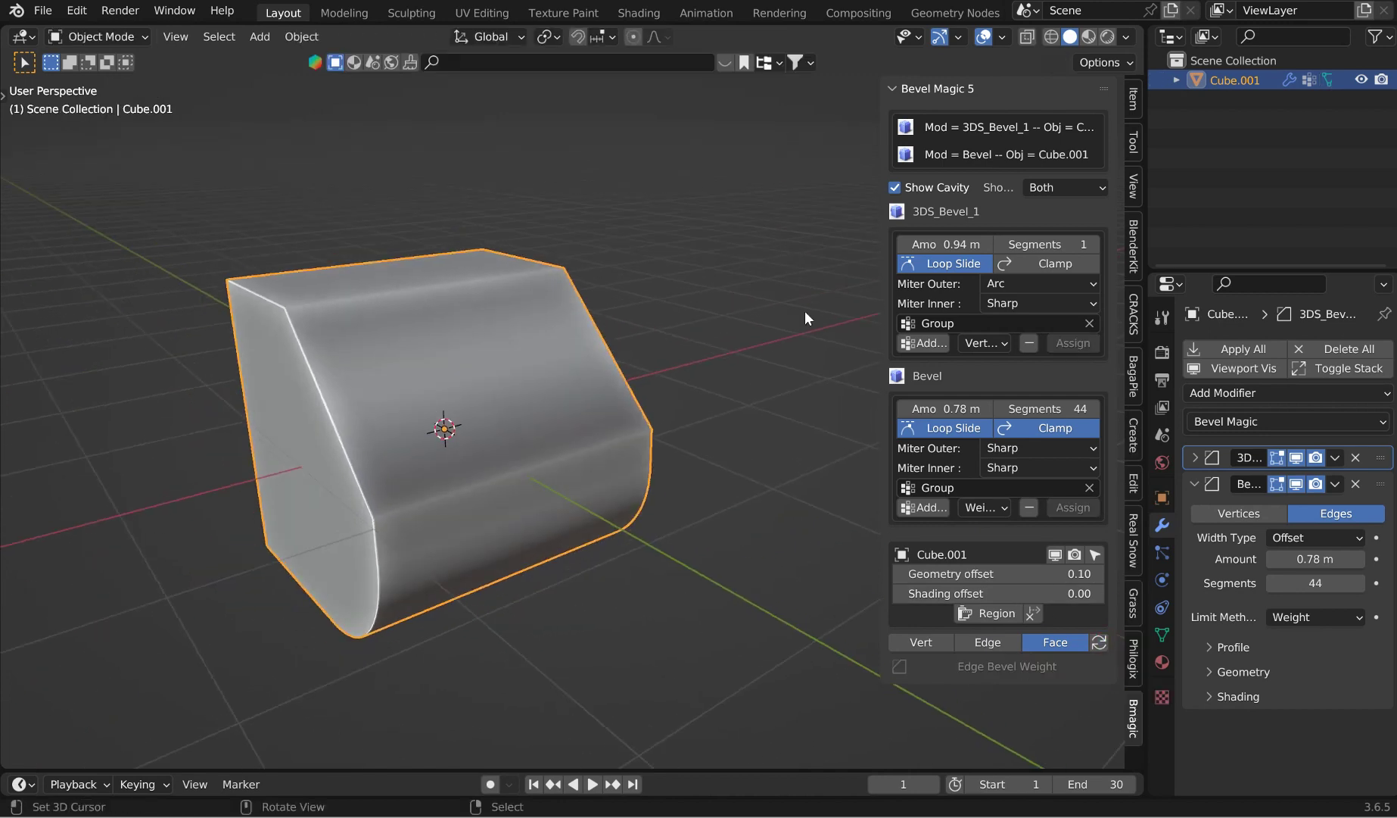
pyautogui.click(1194, 484)
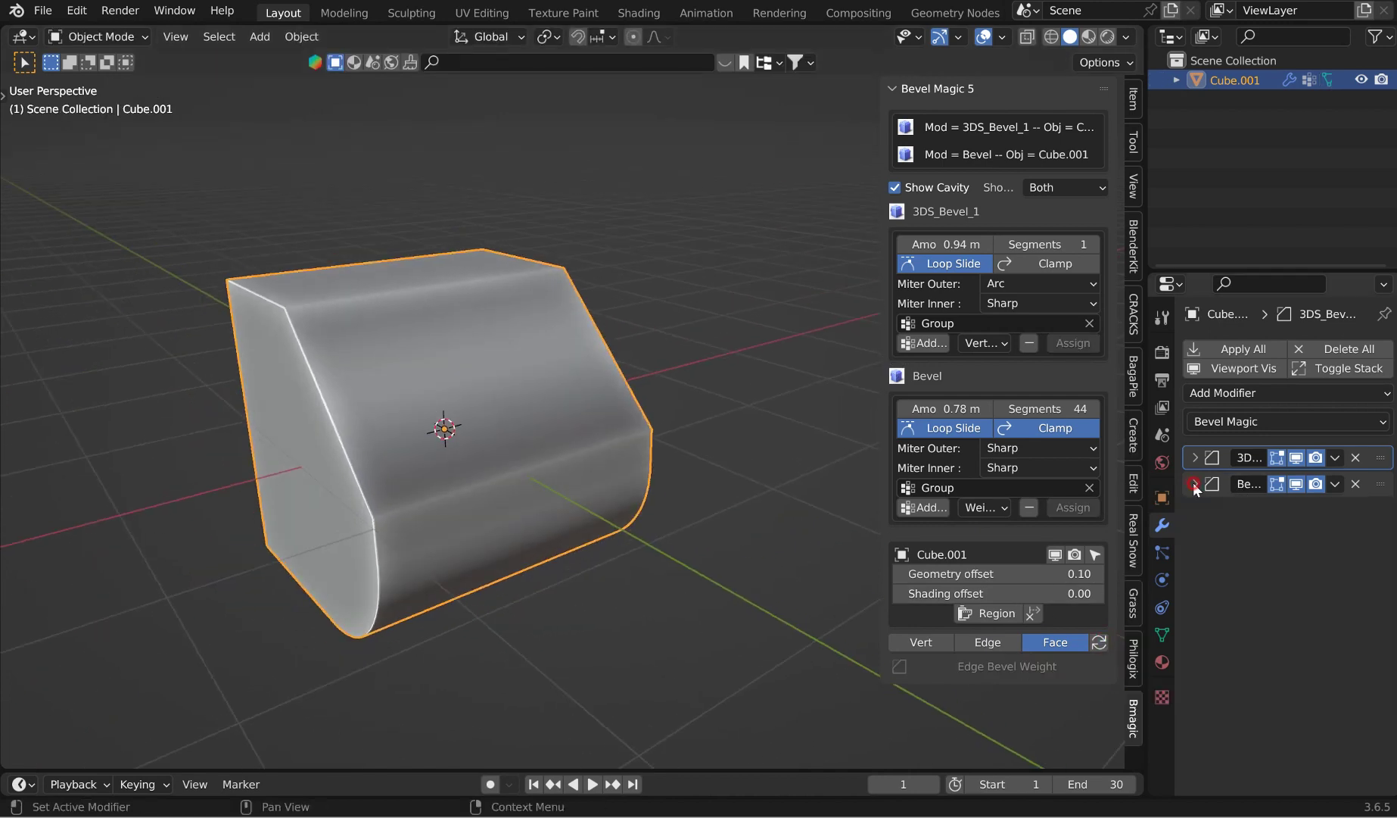
pyautogui.moveTo(548, 284); pyautogui.dragTo(871, 349, button='middle')
pyautogui.click(1259, 420)
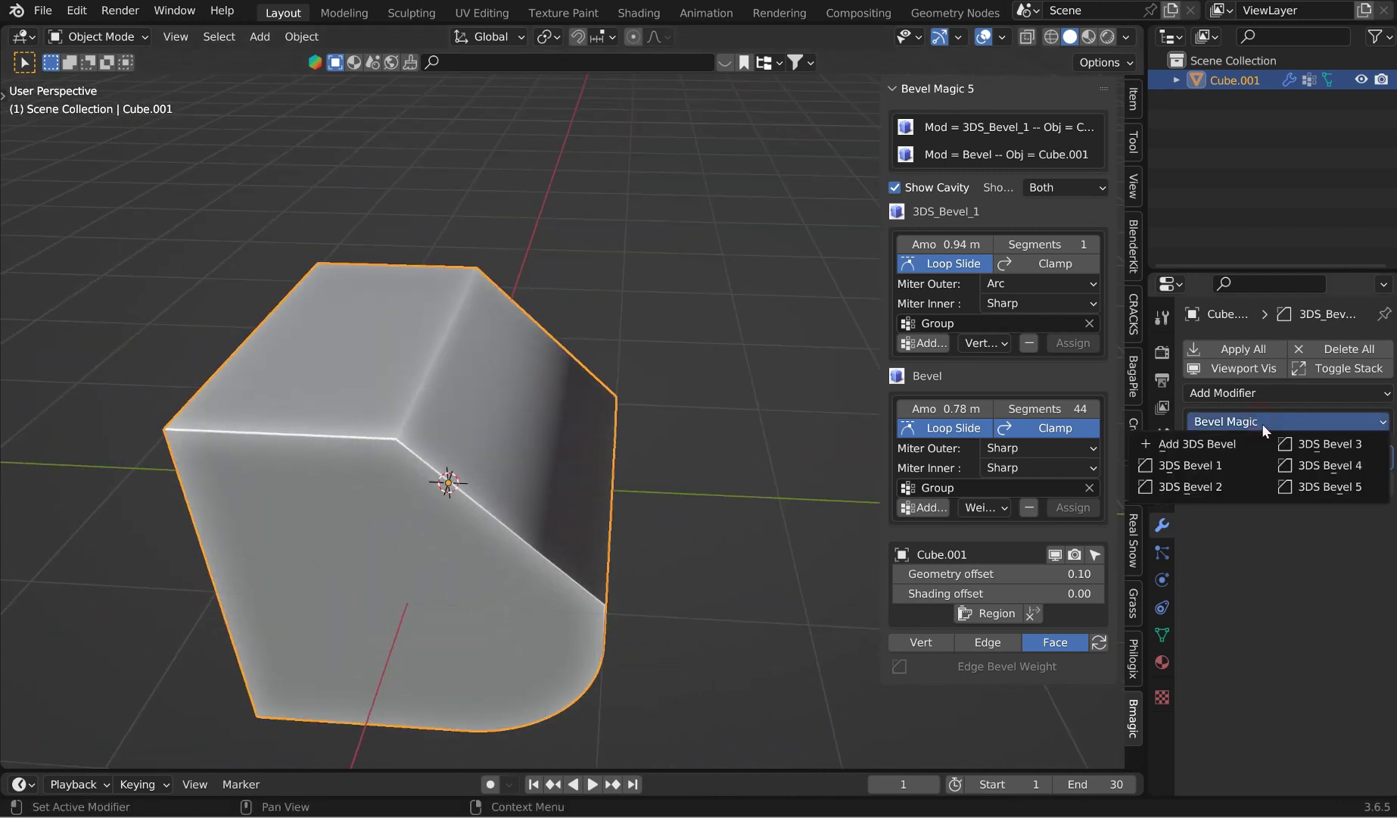
pyautogui.click(1324, 484)
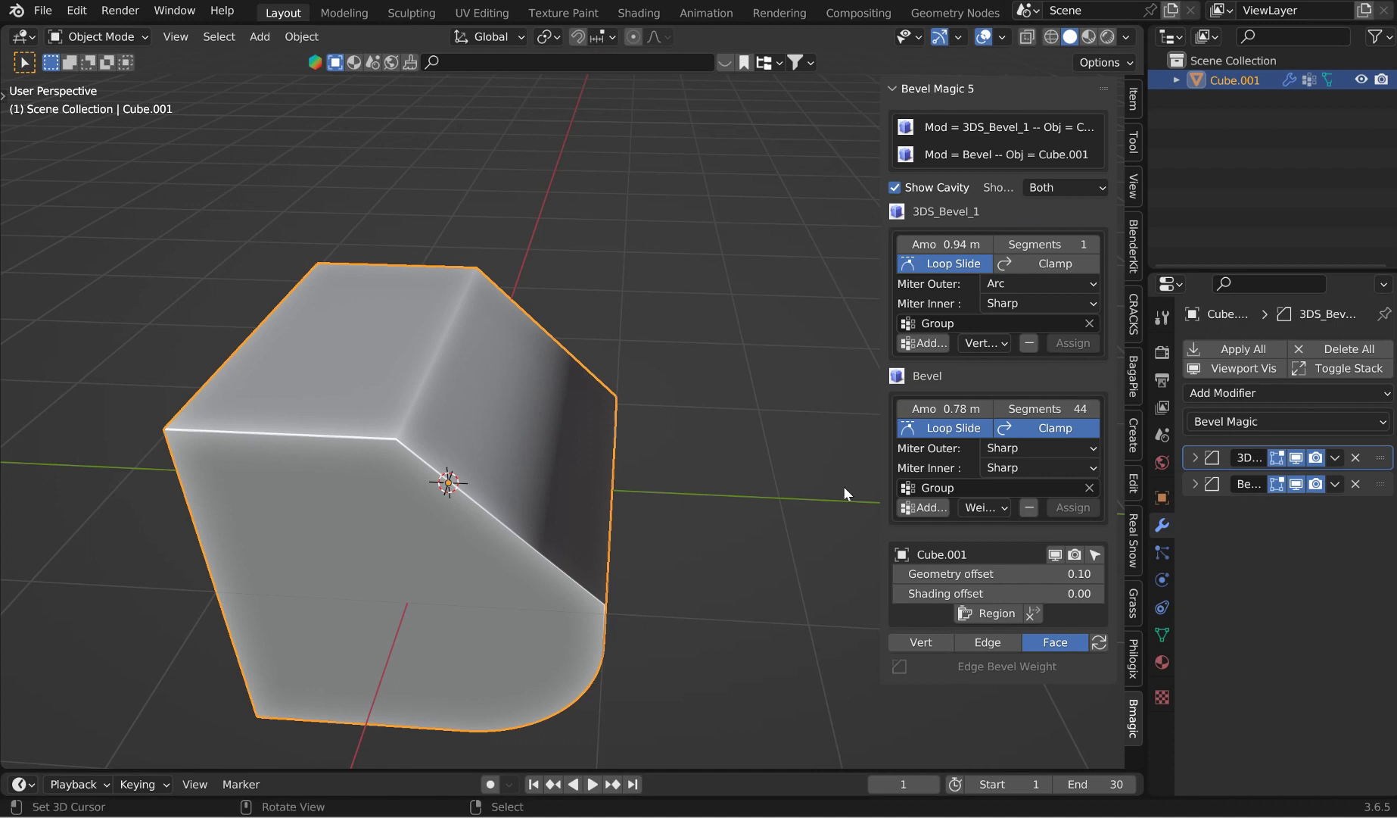
# Step: Duplicate Cube.001 and move the copy clear of the original, behind and slightly above it
pyautogui.moveTo(698, 447); pyautogui.dragTo(566, 415, button='middle')
pyautogui.hotkey('shift', 'd')
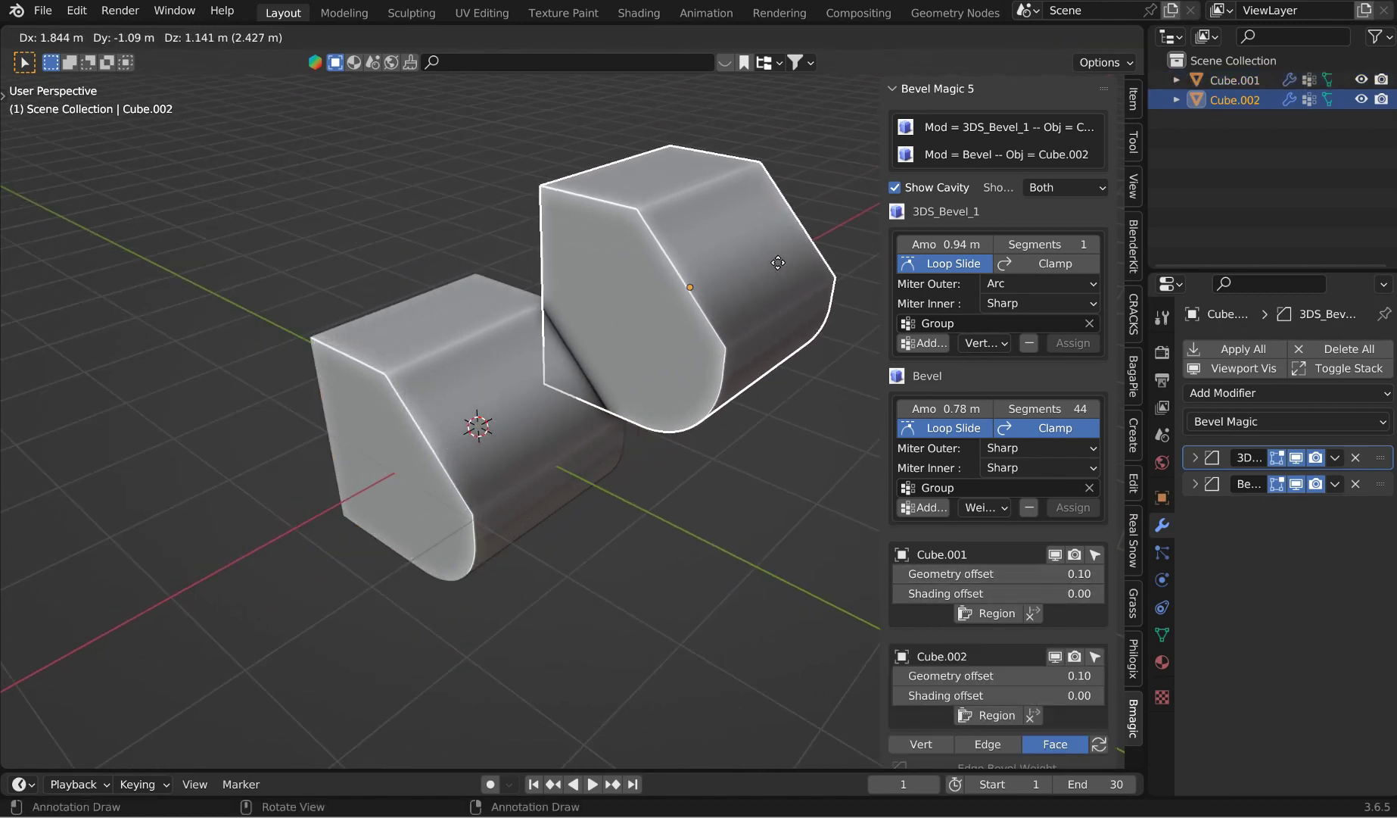
pyautogui.click(651, 360)
pyautogui.moveTo(651, 361); pyautogui.dragTo(576, 366, button='middle')
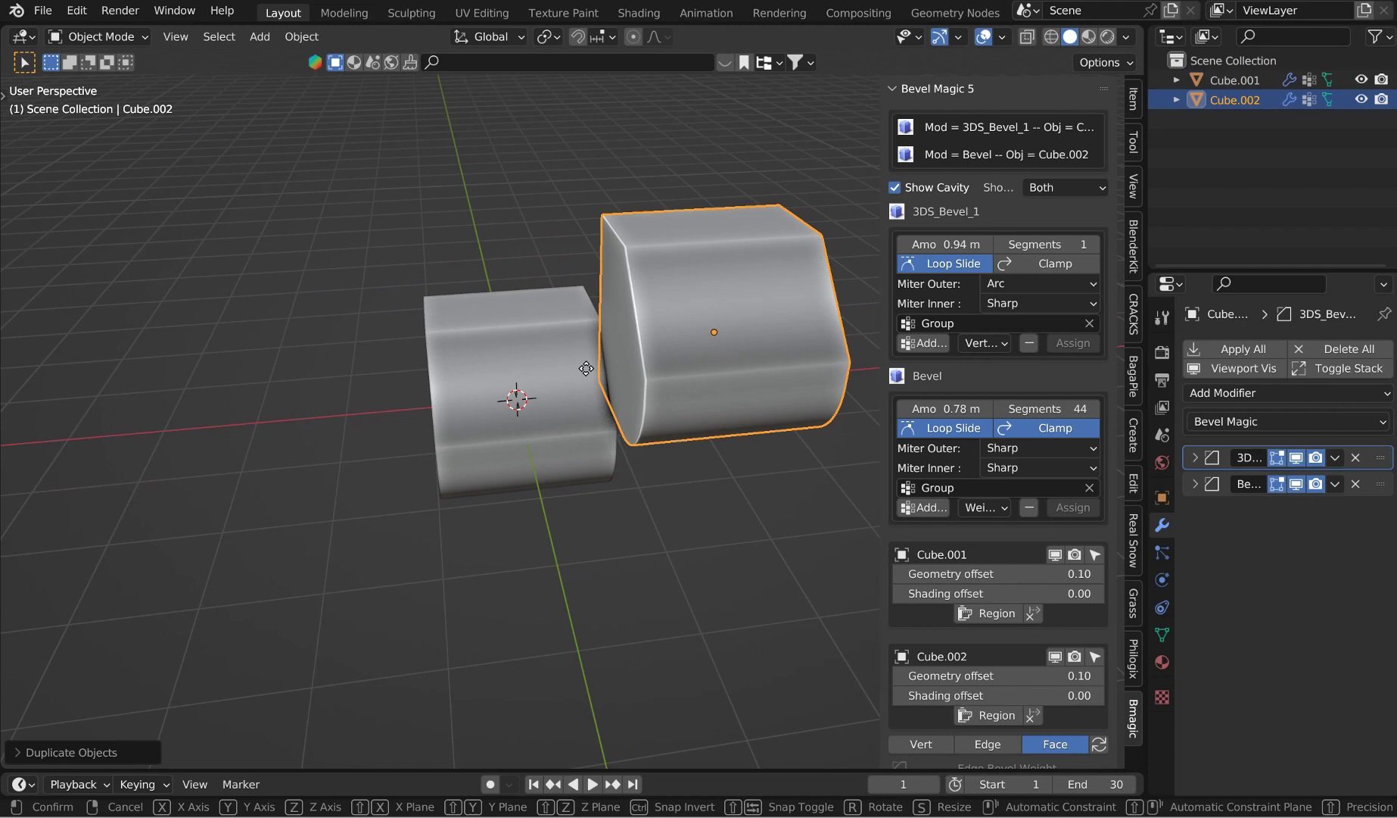
pyautogui.press('g')
pyautogui.click(644, 397)
pyautogui.moveTo(644, 397); pyautogui.dragTo(748, 422, button='middle')
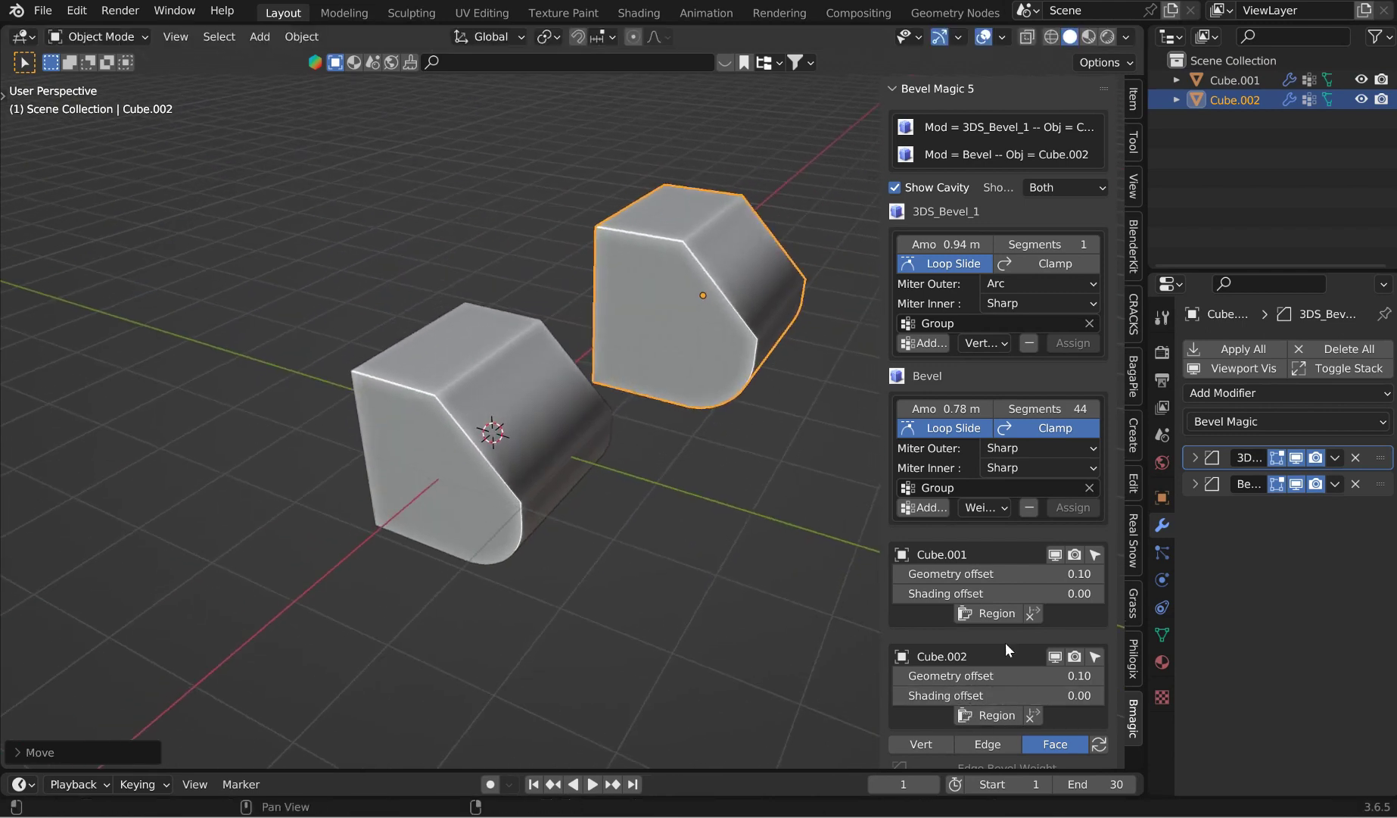
pyautogui.scroll(-1, 1005, 642)
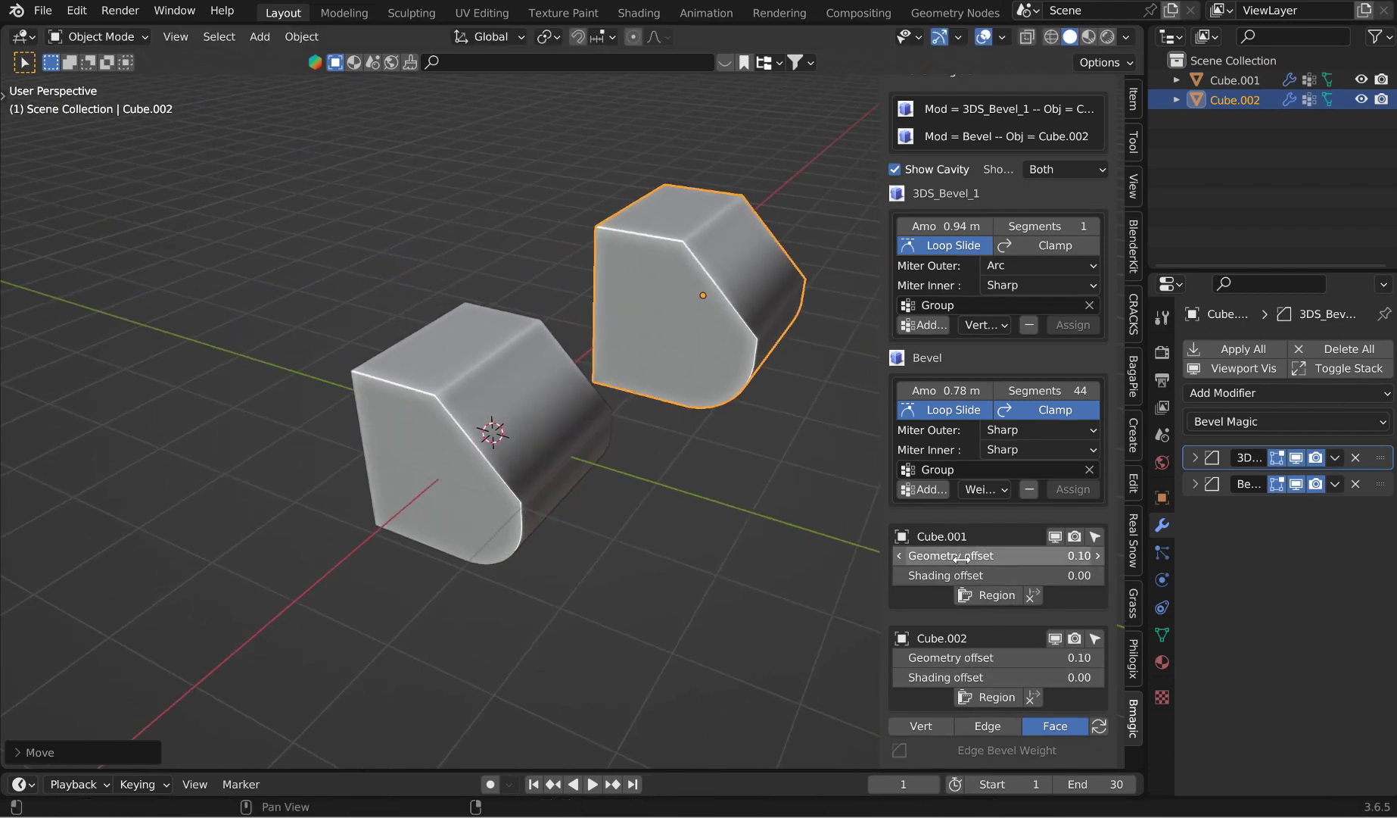
pyautogui.moveTo(727, 411)
pyautogui.mouseDown(button='middle')
pyautogui.moveTo(706, 362)
pyautogui.moveTo(720, 379)
pyautogui.mouseUp(button='middle')
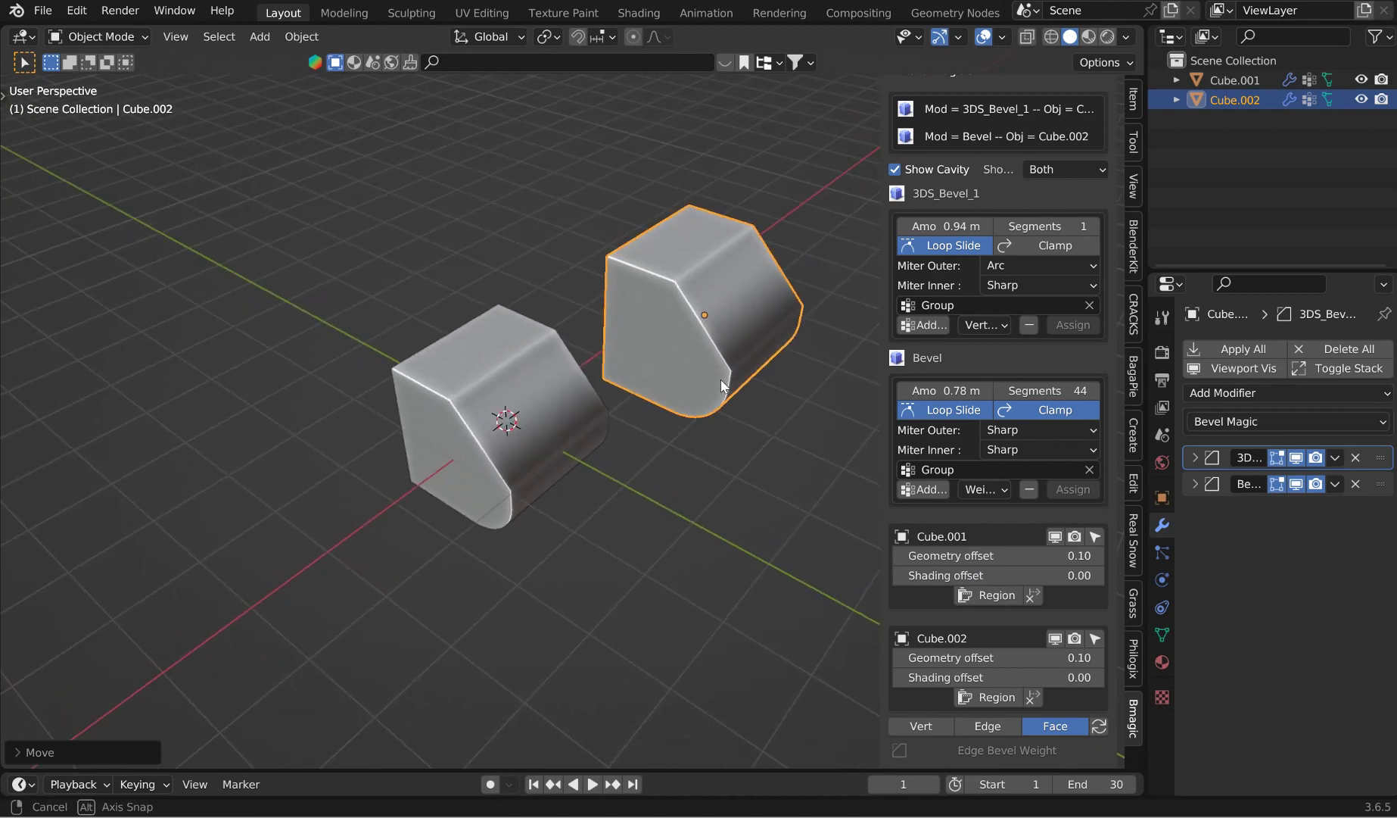
pyautogui.scroll(2, 723, 378)
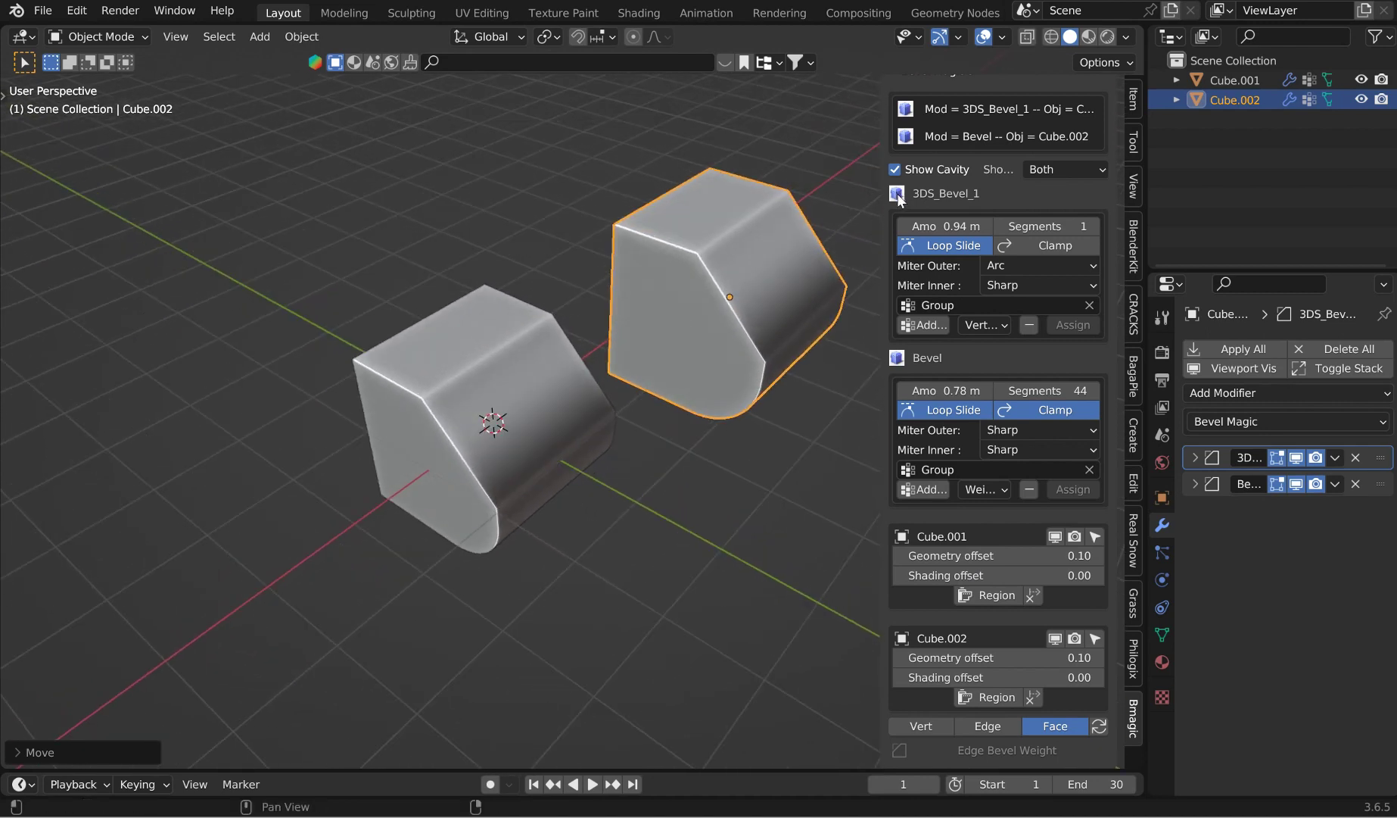
# Step: Switch the viewport cavity type to Screen to compare the shading on both cubes, and restore it to Both
pyautogui.click(1087, 165)
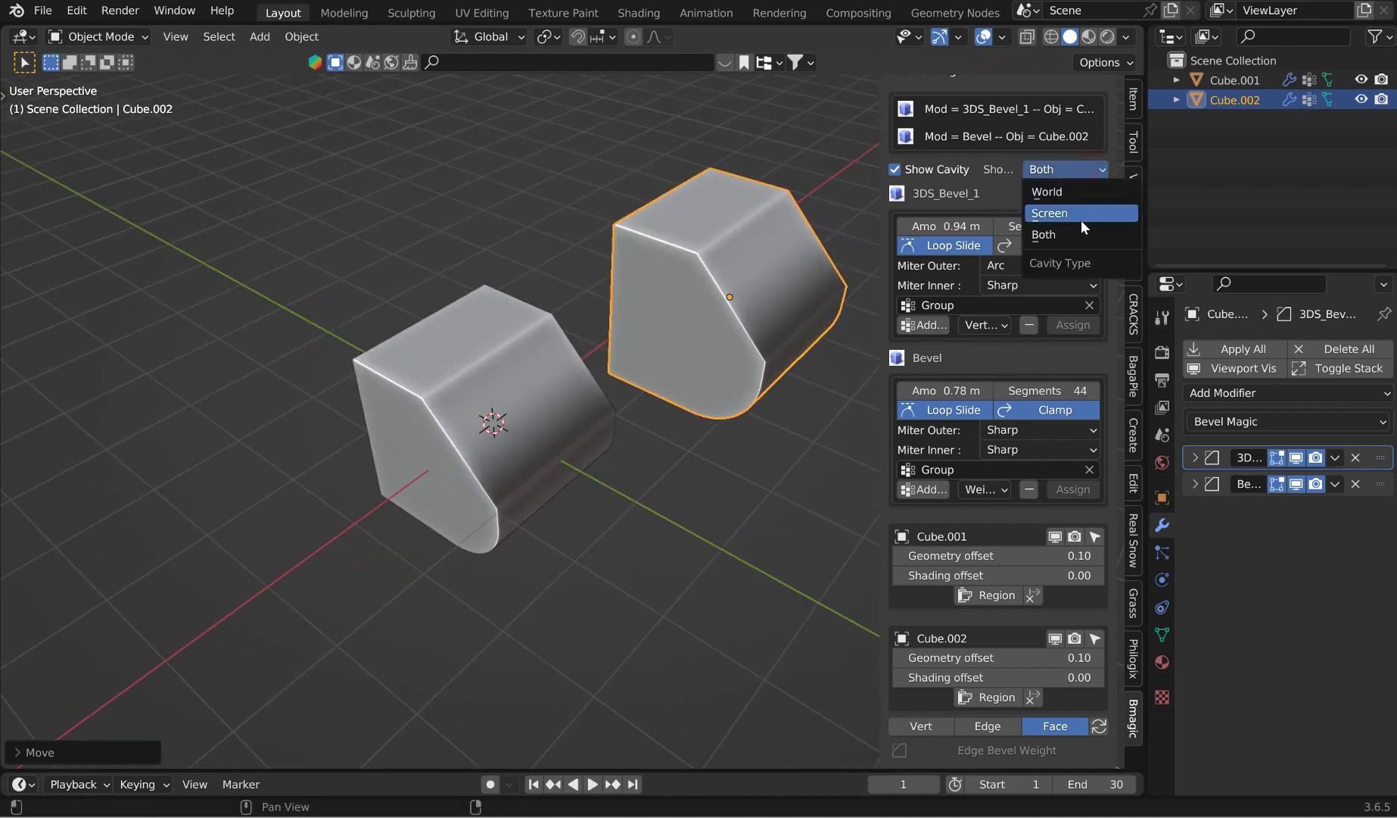
pyautogui.click(1078, 214)
pyautogui.moveTo(845, 284); pyautogui.dragTo(833, 224, button='middle')
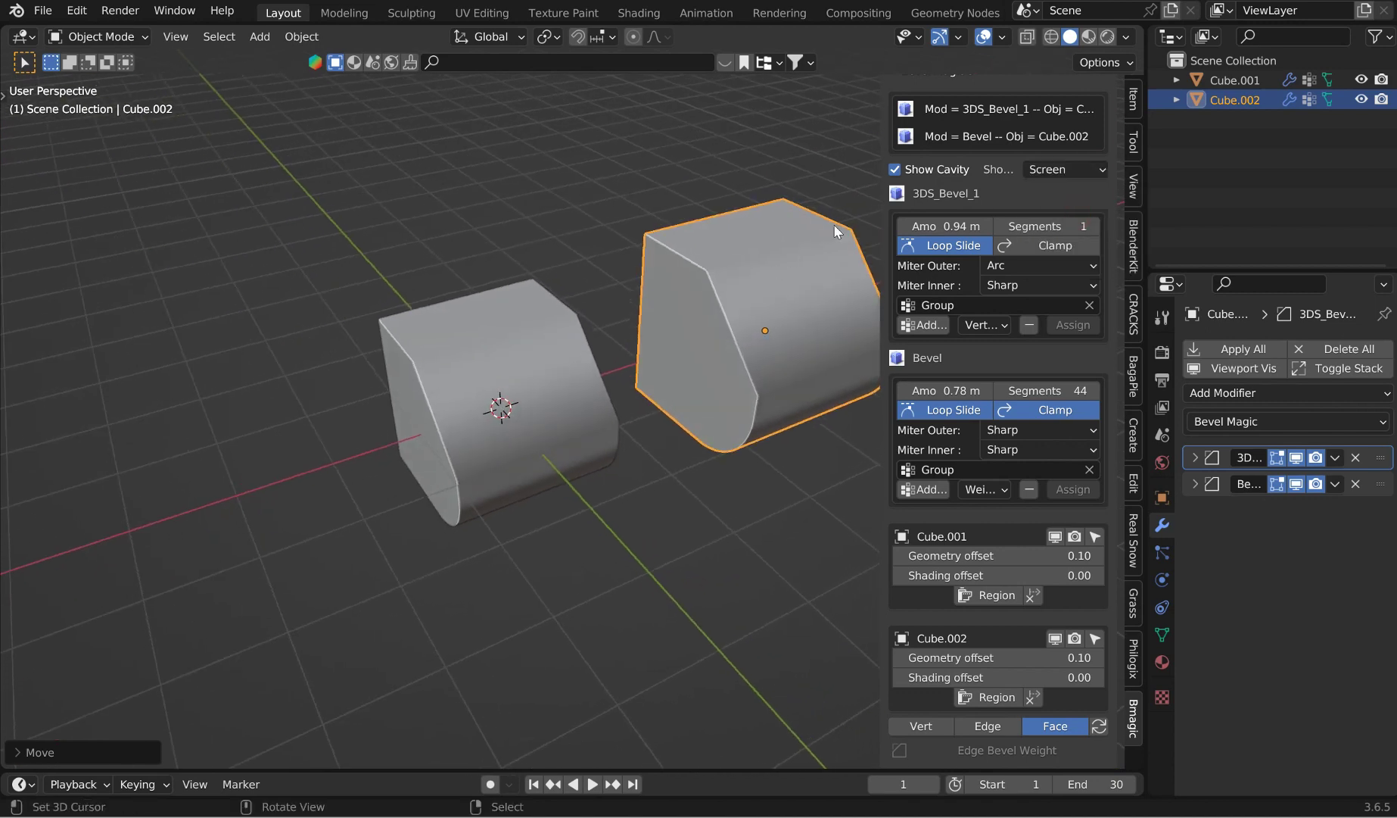
pyautogui.click(1076, 170)
pyautogui.click(1066, 235)
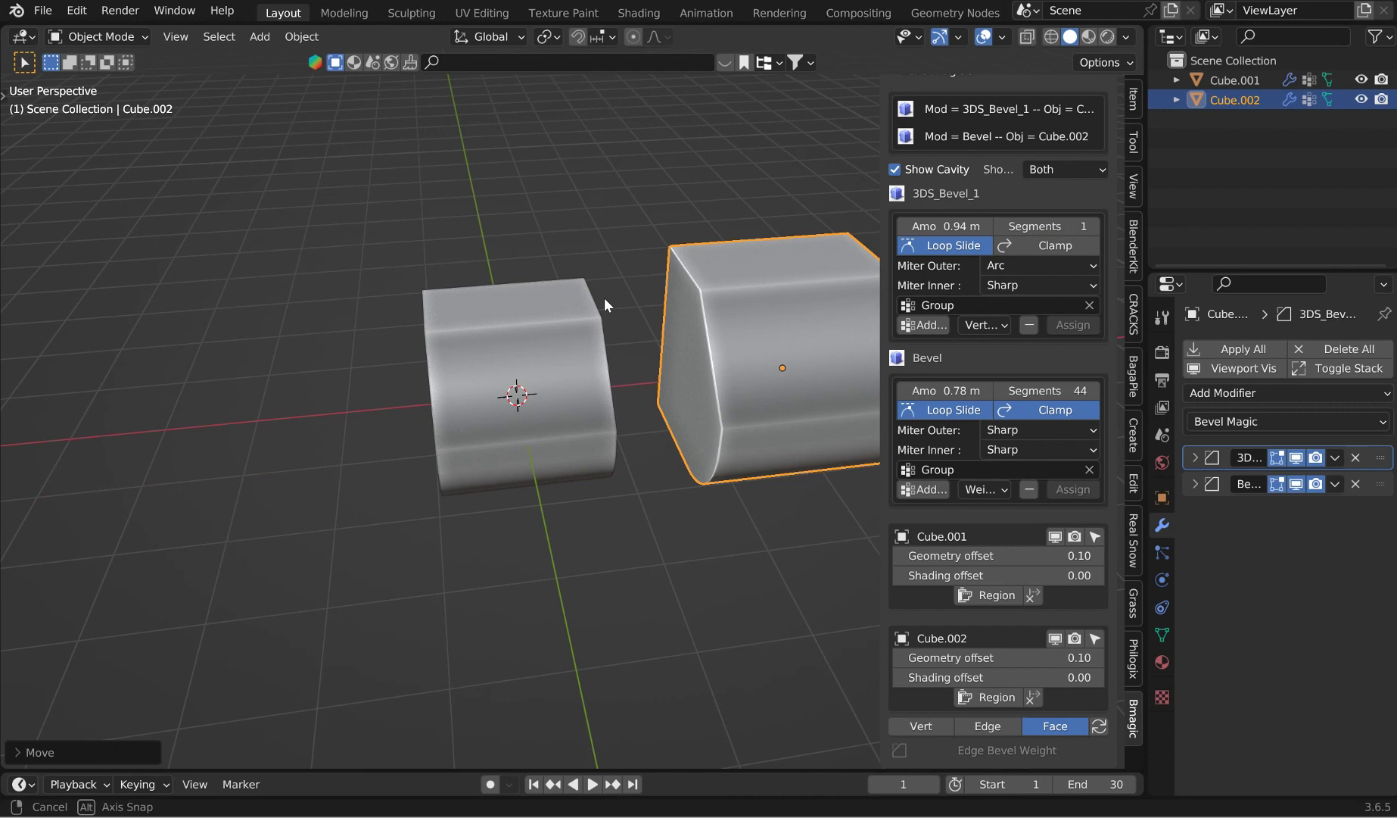
pyautogui.moveTo(604, 298); pyautogui.dragTo(398, 262, button='middle')
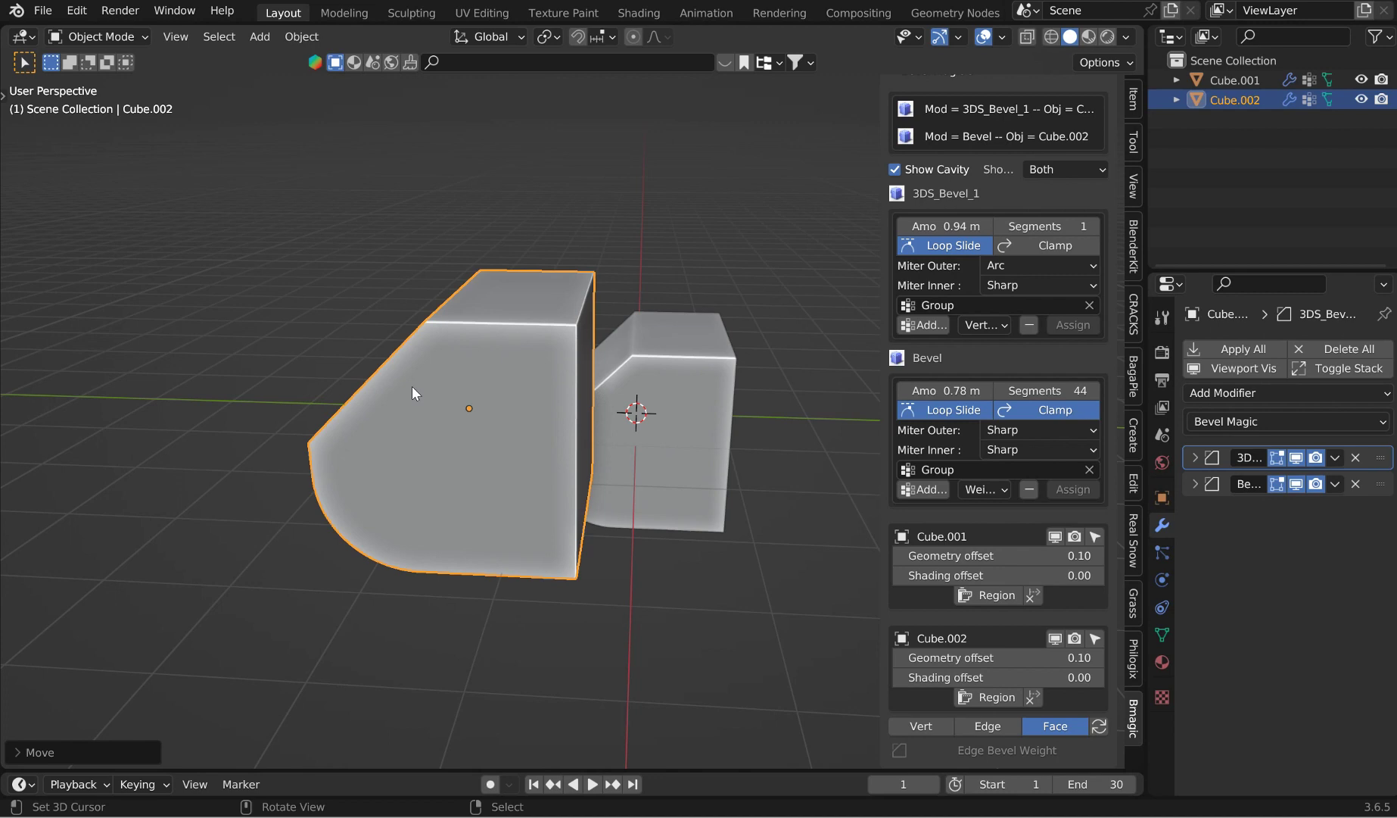
# Step: Delete both beveled cubes, Cube.002 and Cube.001, leaving the scene empty
pyautogui.moveTo(412, 399); pyautogui.dragTo(639, 387, button='middle')
pyautogui.press('Delete')
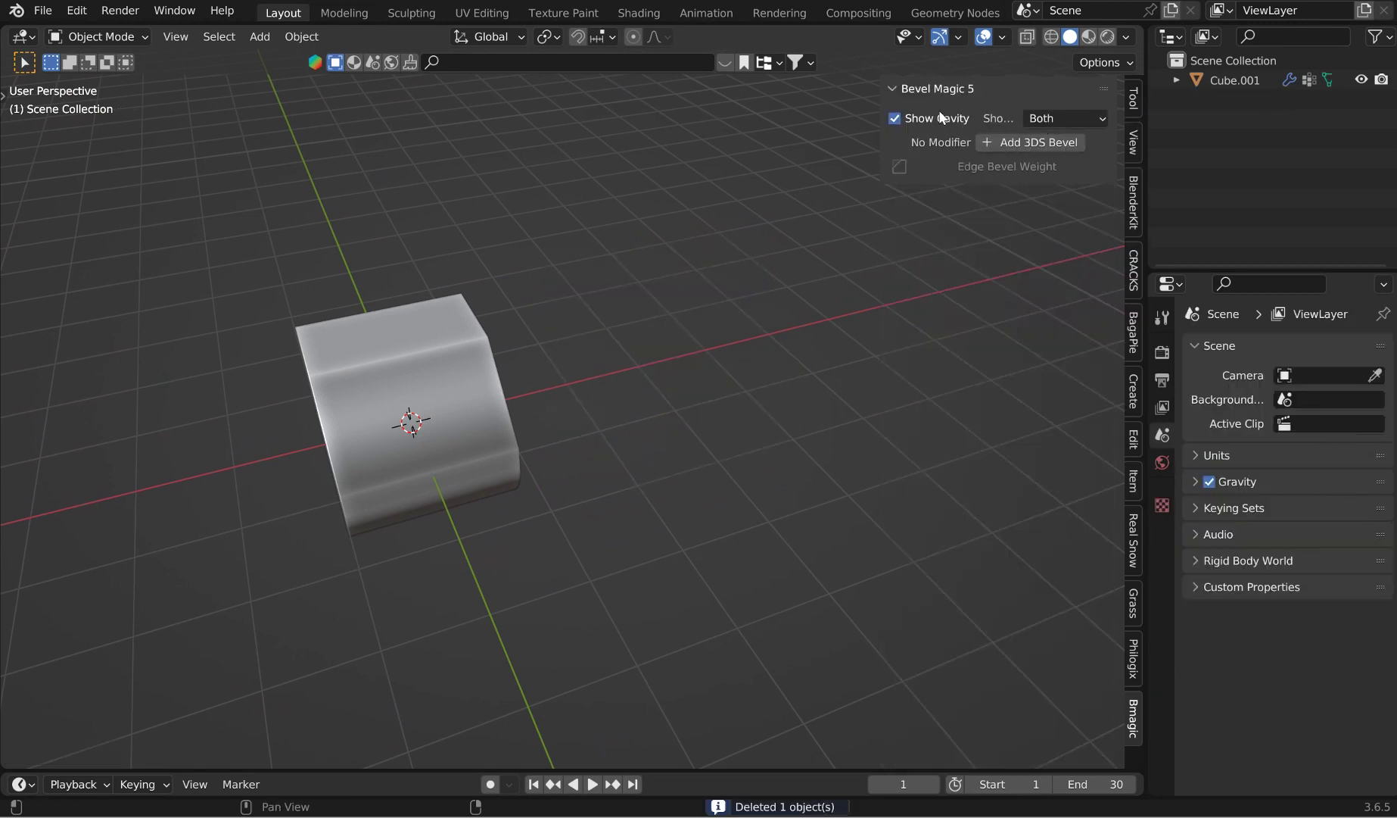
pyautogui.click(486, 374)
pyautogui.press('Delete')
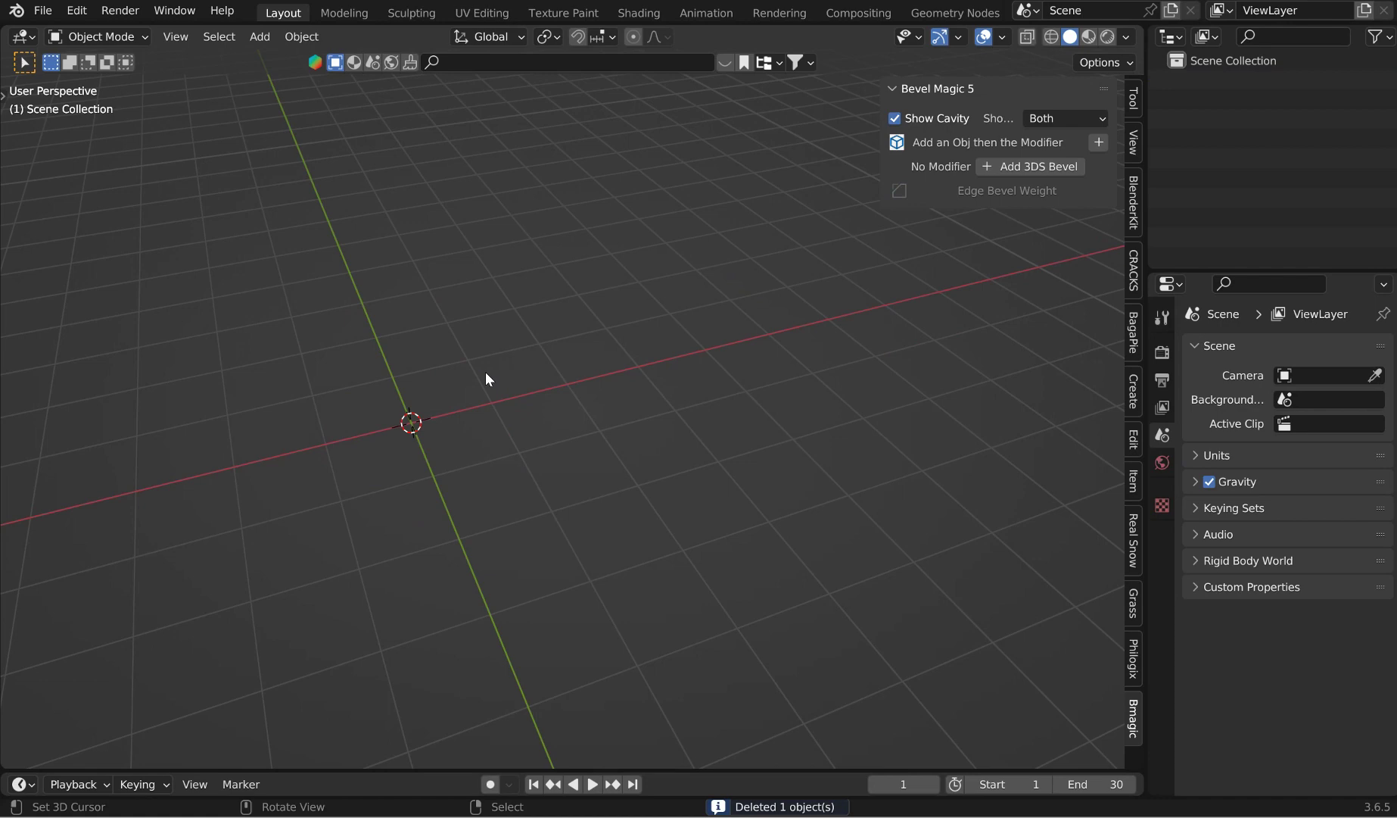
# Step: Add a new mesh cube and give it a 3DS Bevel modifier with an amount of 0.186 m
pyautogui.moveTo(600, 365); pyautogui.dragTo(988, 155, button='middle')
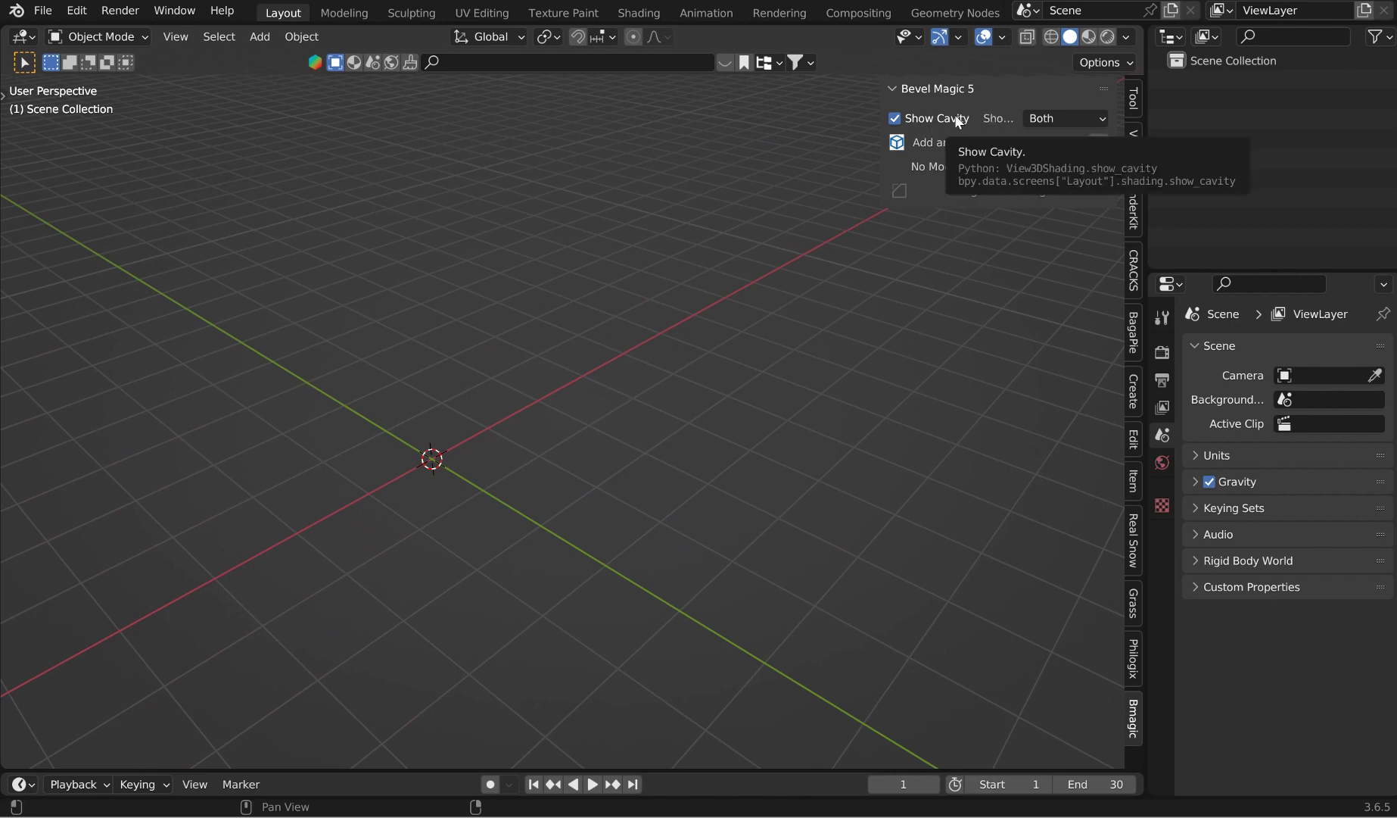
pyautogui.hotkey('shift', 'a')
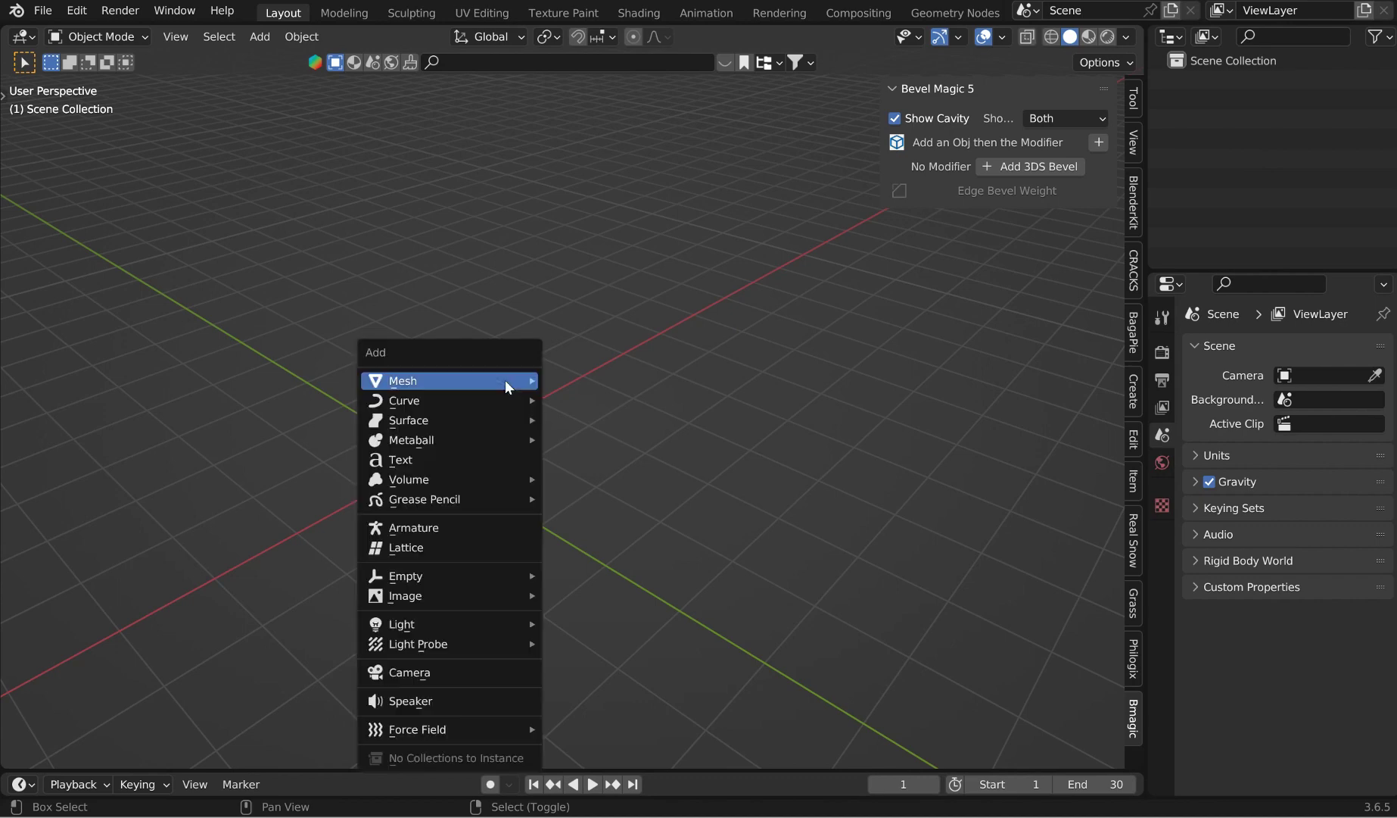
pyautogui.moveTo(504, 380)
pyautogui.click(588, 421)
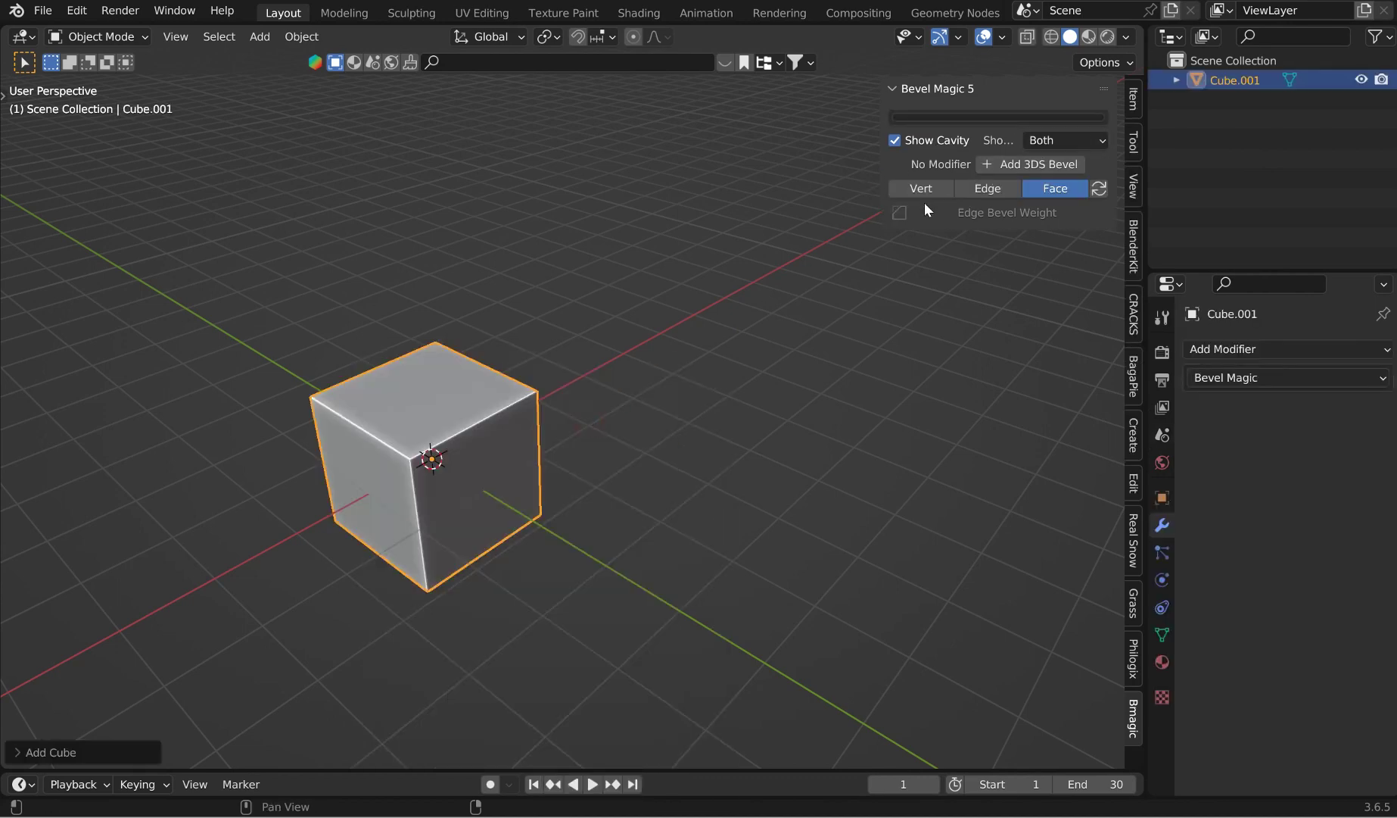
pyautogui.click(1028, 165)
pyautogui.press('KP_Decimal')
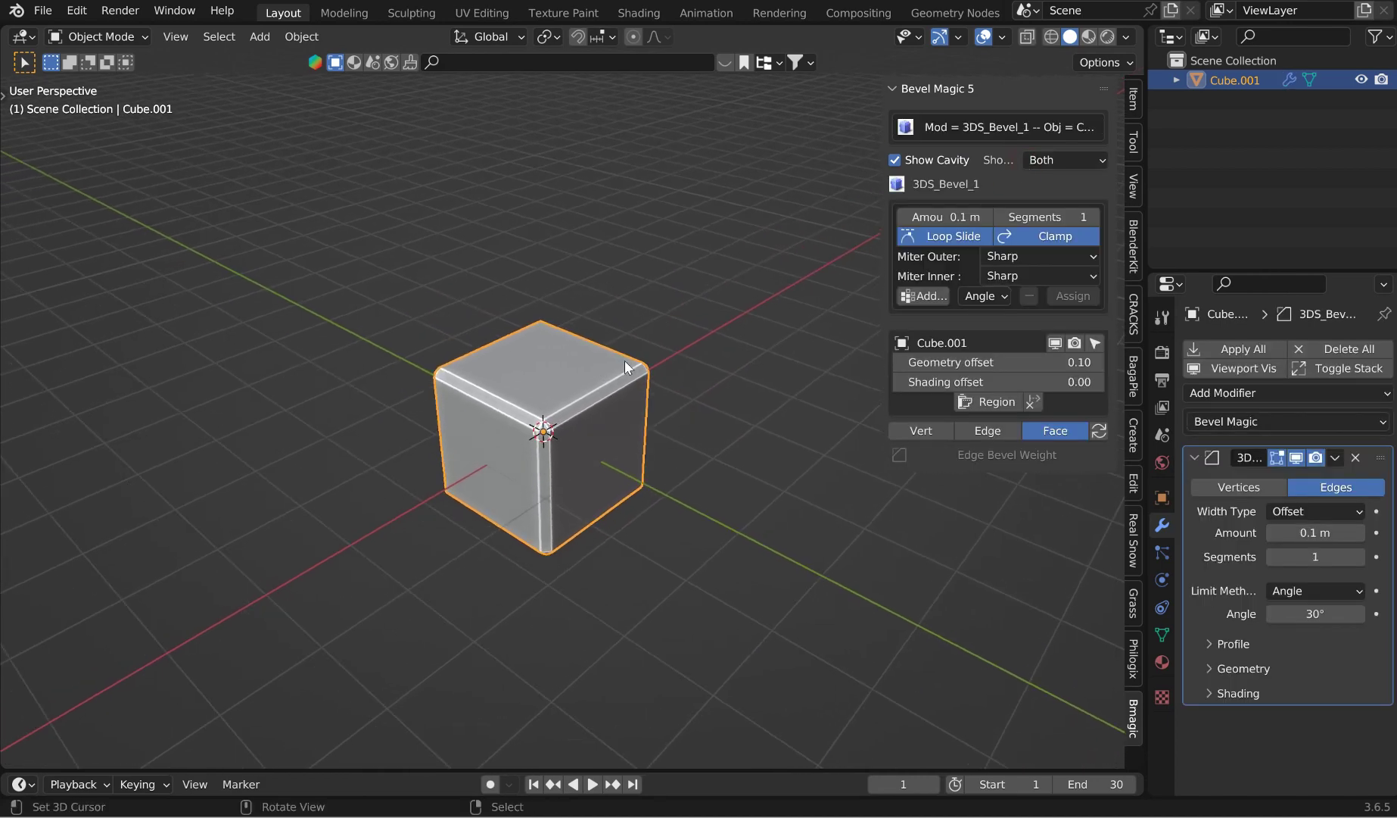
pyautogui.moveTo(624, 360); pyautogui.dragTo(706, 341, button='middle')
pyautogui.moveTo(965, 217)
pyautogui.mouseDown()
pyautogui.moveTo(904, 217)
pyautogui.moveTo(977, 216)
pyautogui.mouseUp()
# Step: Apply the 3DS Bevel 1 preset to the cube and inspect its edges up close
pyautogui.click(1256, 421)
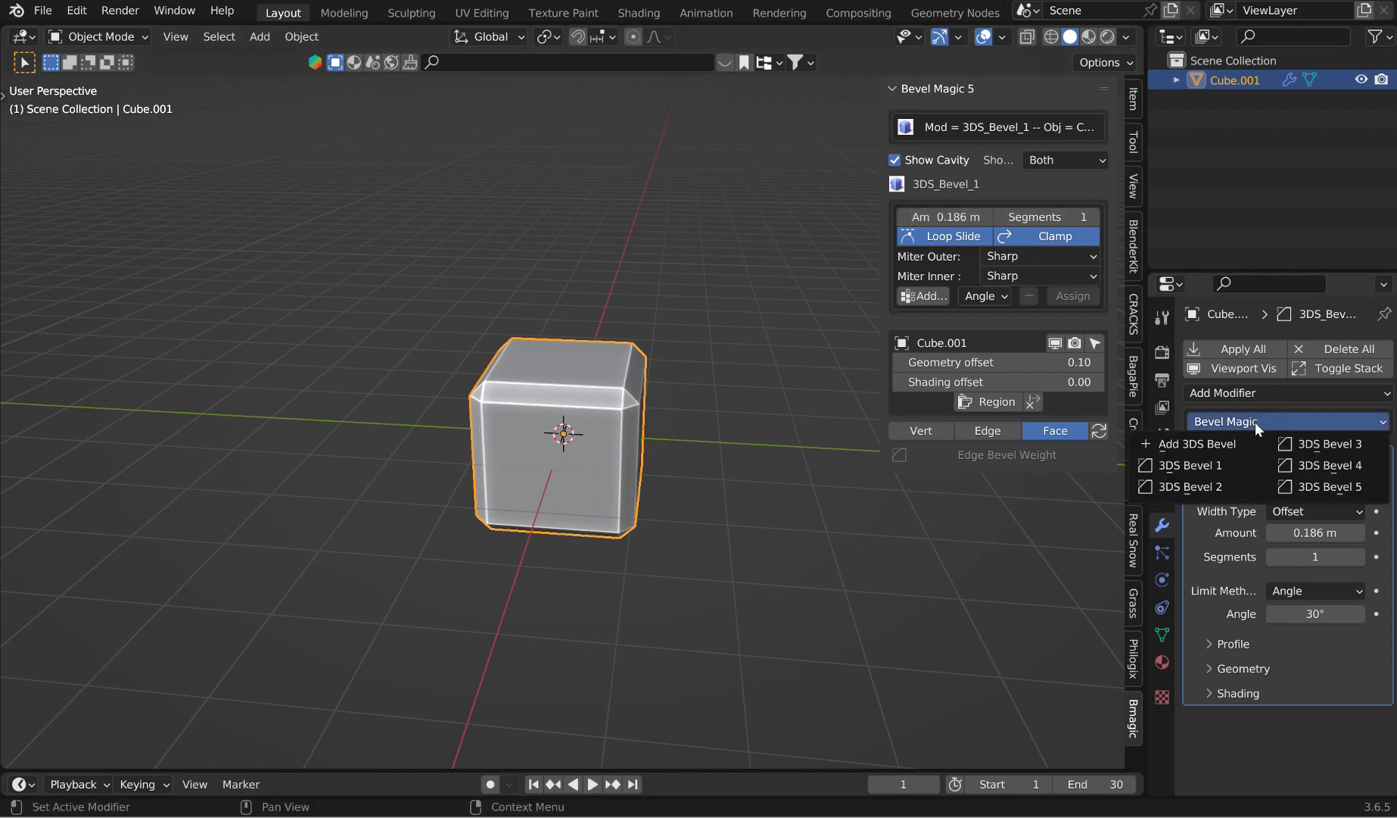
pyautogui.click(1206, 470)
pyautogui.moveTo(782, 430); pyautogui.dragTo(736, 421, button='middle')
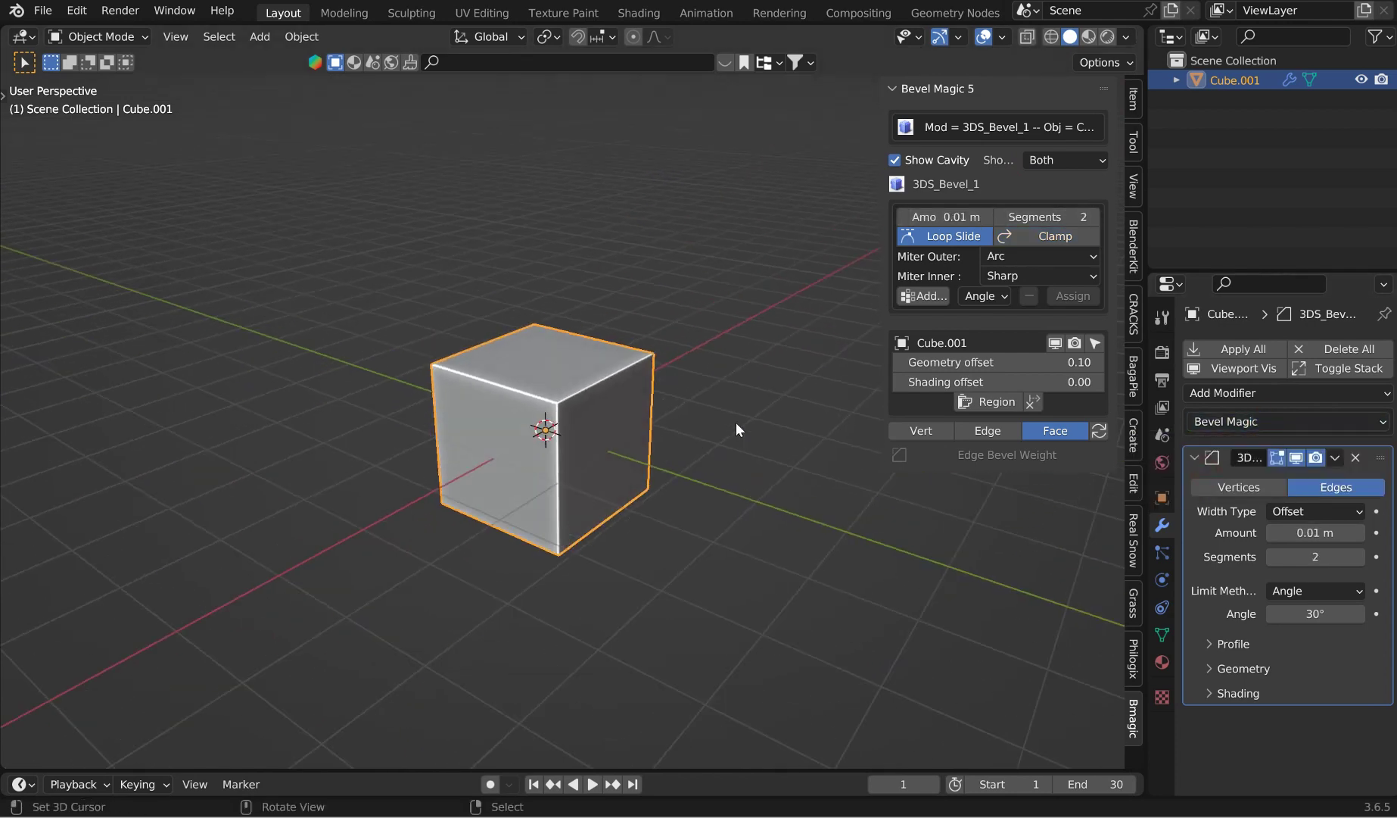
pyautogui.scroll(4, 657, 368)
pyautogui.moveTo(657, 368); pyautogui.dragTo(682, 388, button='middle')
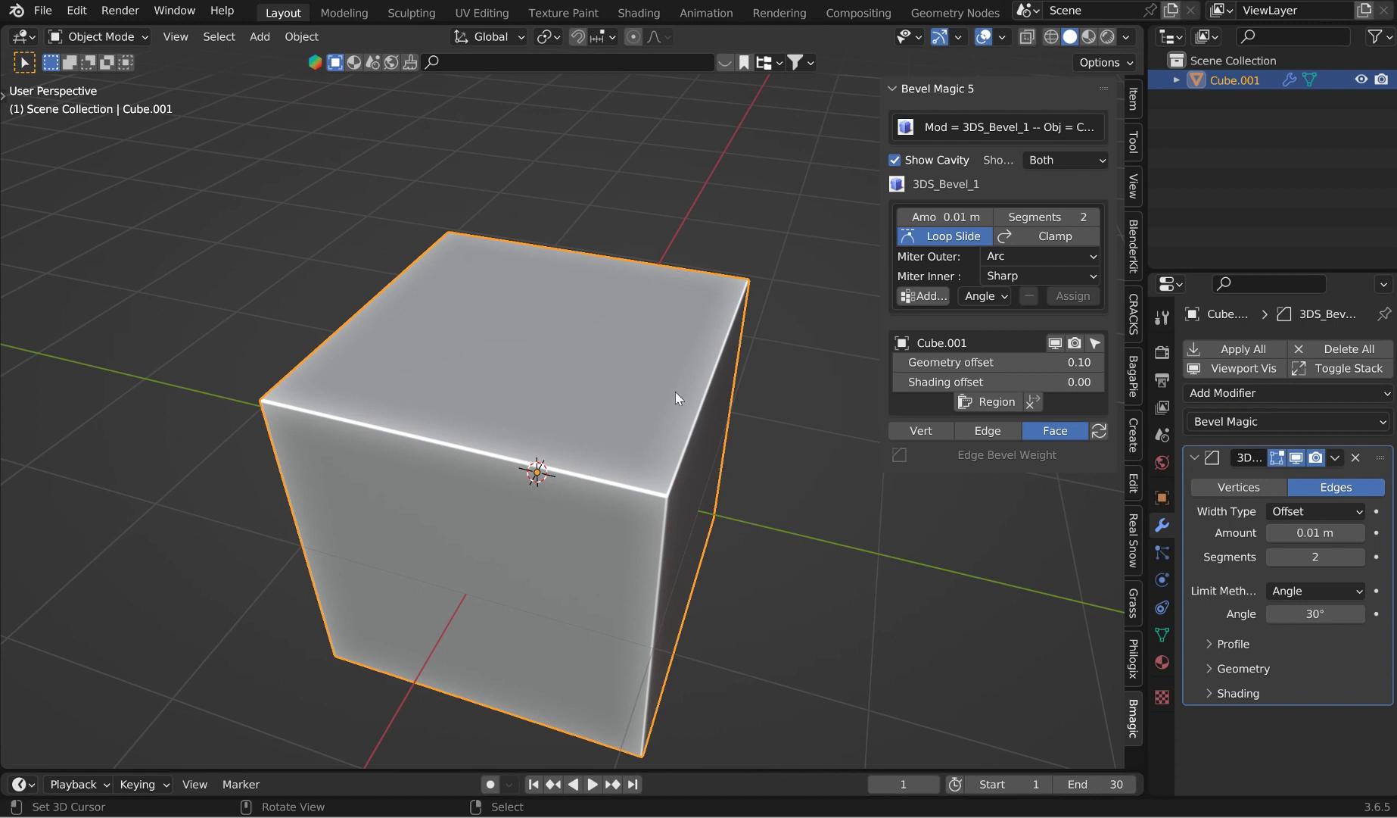
# Step: In Edit Mode with edge selection, bevel one upper edge of the cube into a wide single-segment chamfer and return to Object Mode
pyautogui.press('Tab')
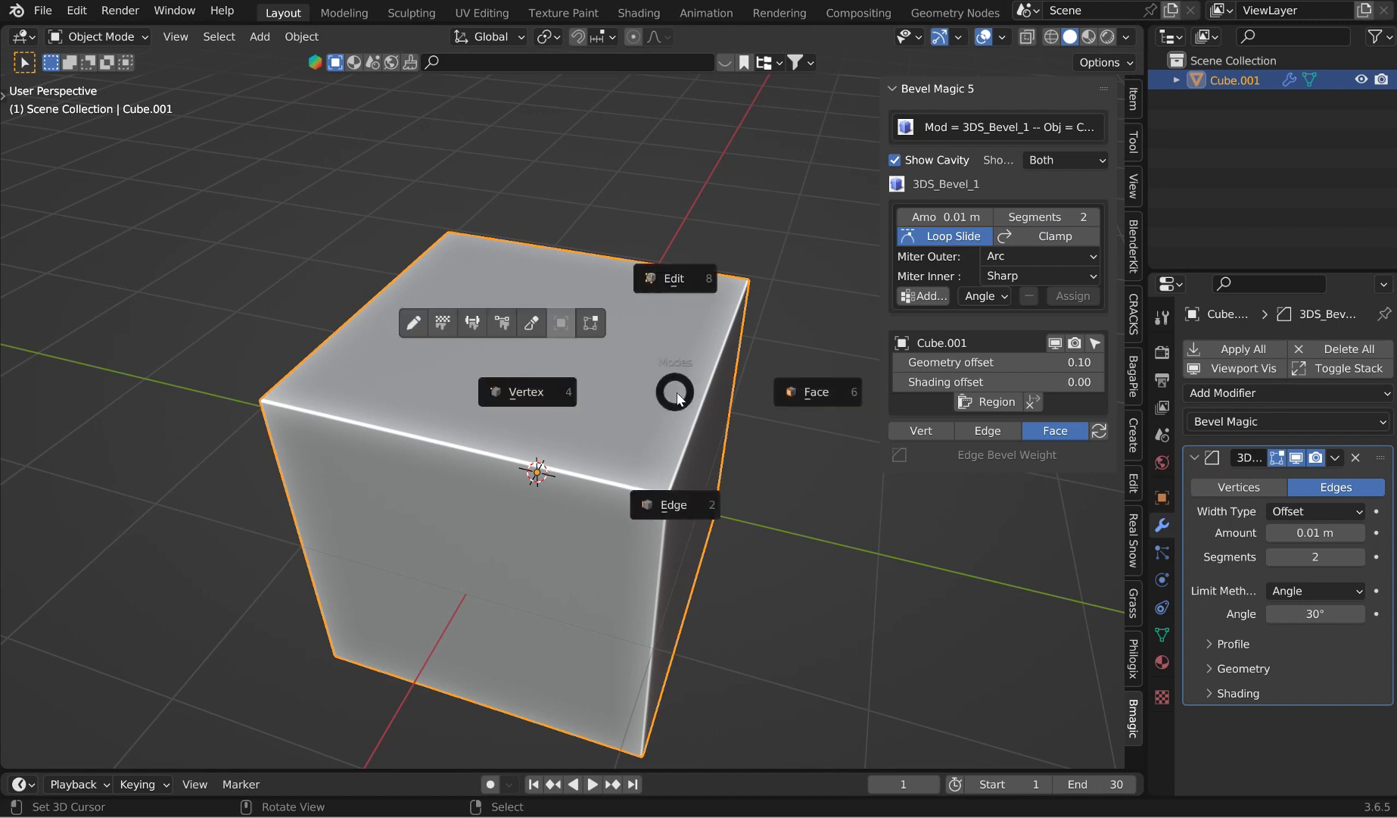
pyautogui.click(675, 504)
pyautogui.click(763, 375)
pyautogui.moveTo(685, 412); pyautogui.dragTo(638, 369, button='middle')
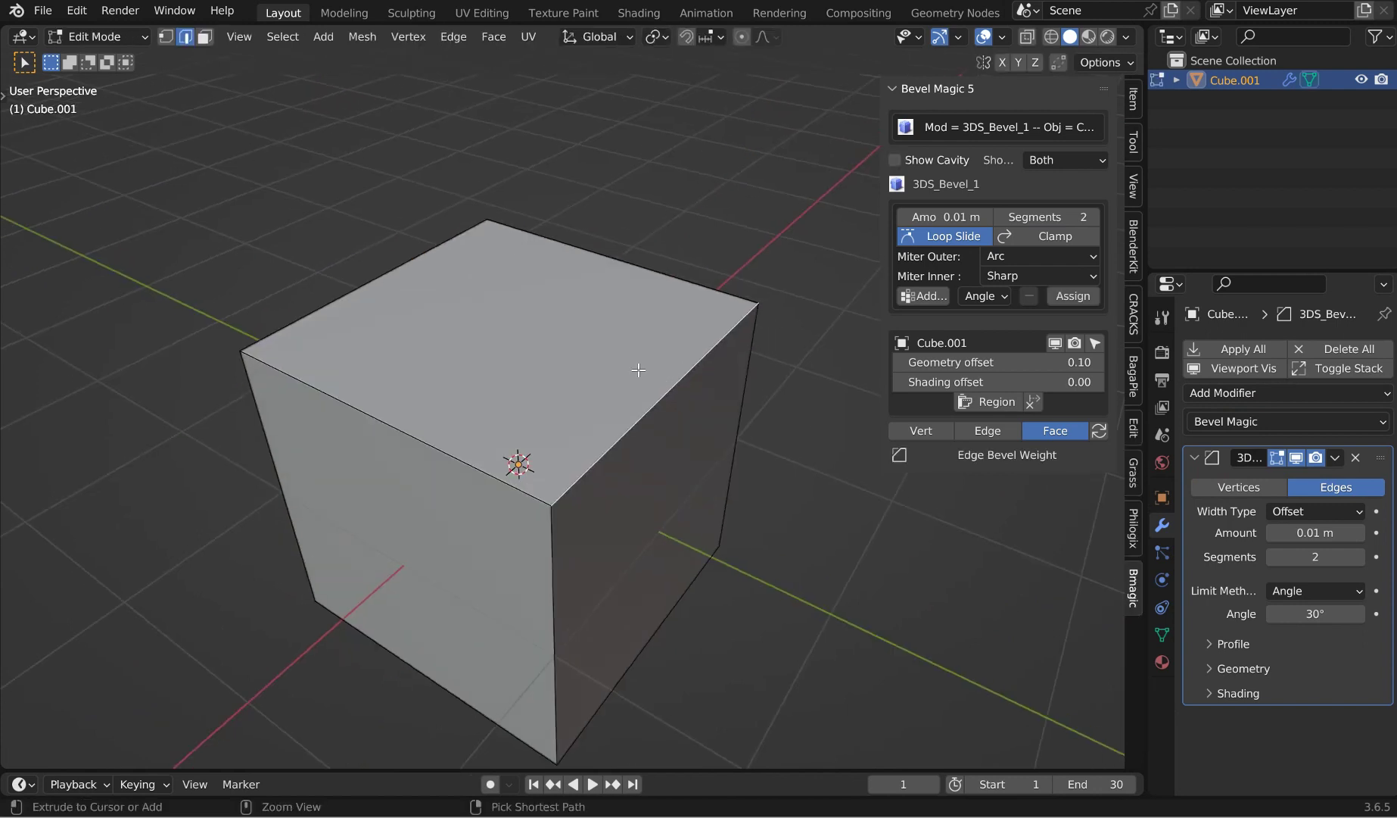
pyautogui.hotkey('ctrl', 'b')
pyautogui.click(752, 463)
pyautogui.scroll(3, 788, 409)
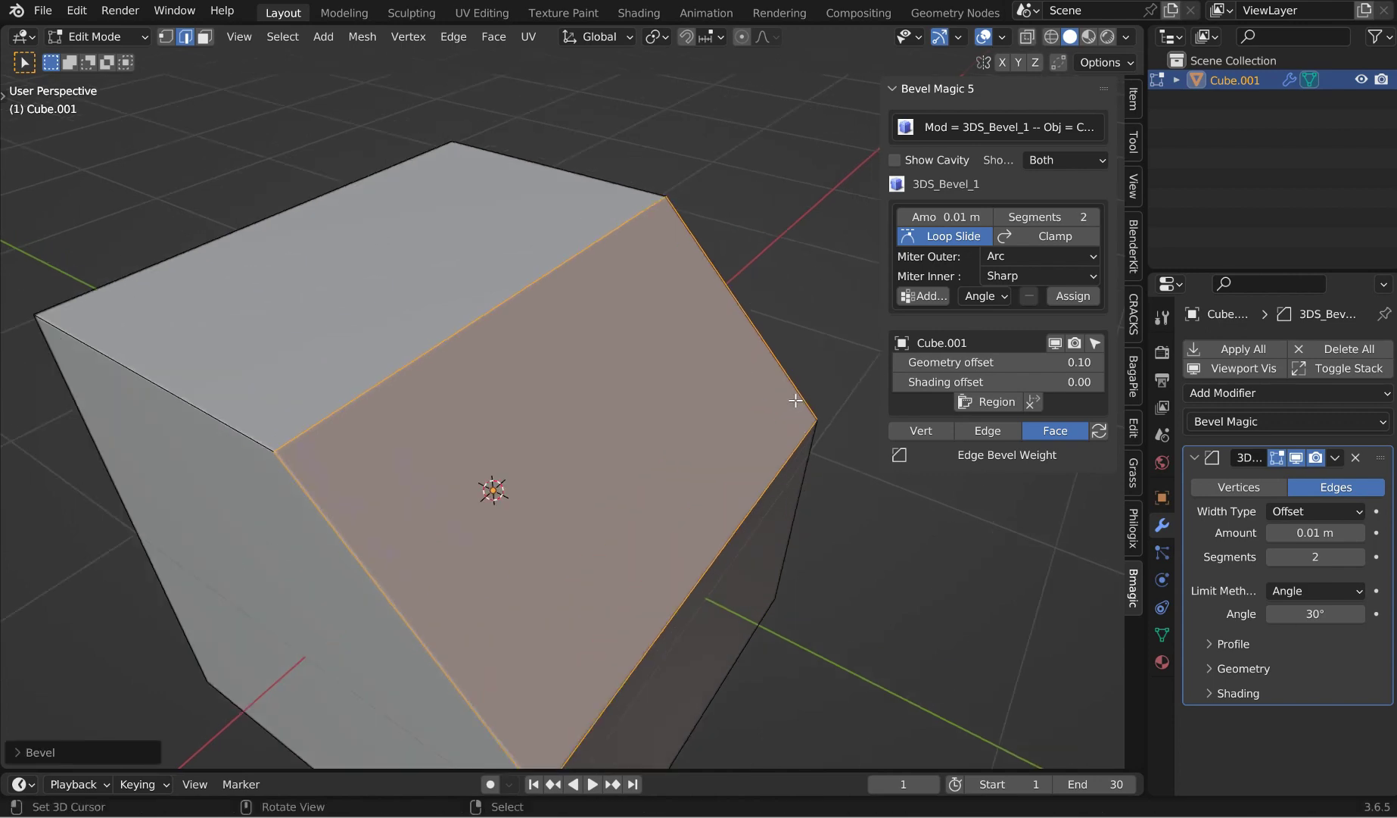
pyautogui.press('Tab')
pyautogui.scroll(-2, 795, 377)
pyautogui.moveTo(620, 373); pyautogui.dragTo(531, 389, button='middle')
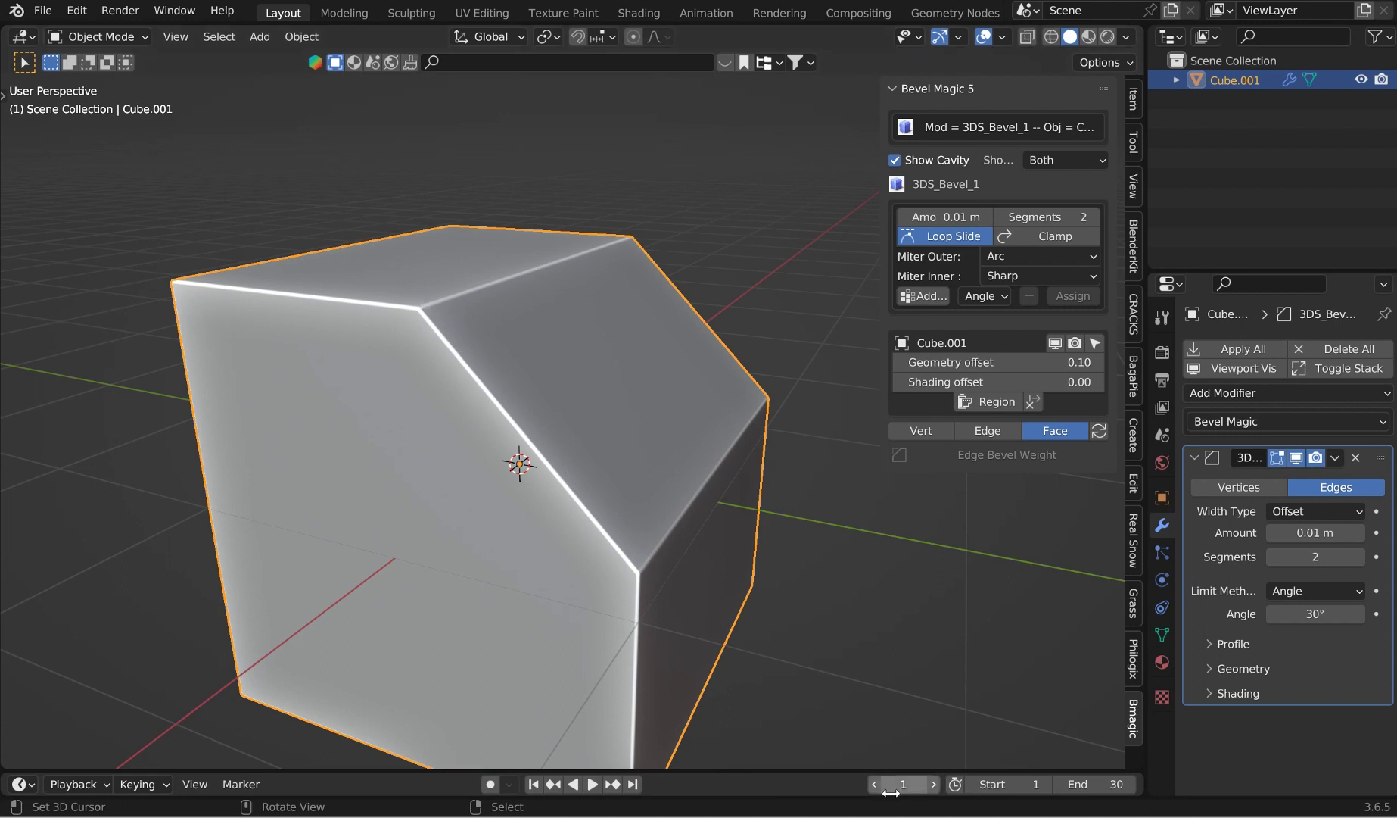
# Step: Check the bevel modifier's Profile and Geometry settings, and expand its Shading settings to show the Harden Normals option
pyautogui.click(1209, 643)
pyautogui.click(1208, 643)
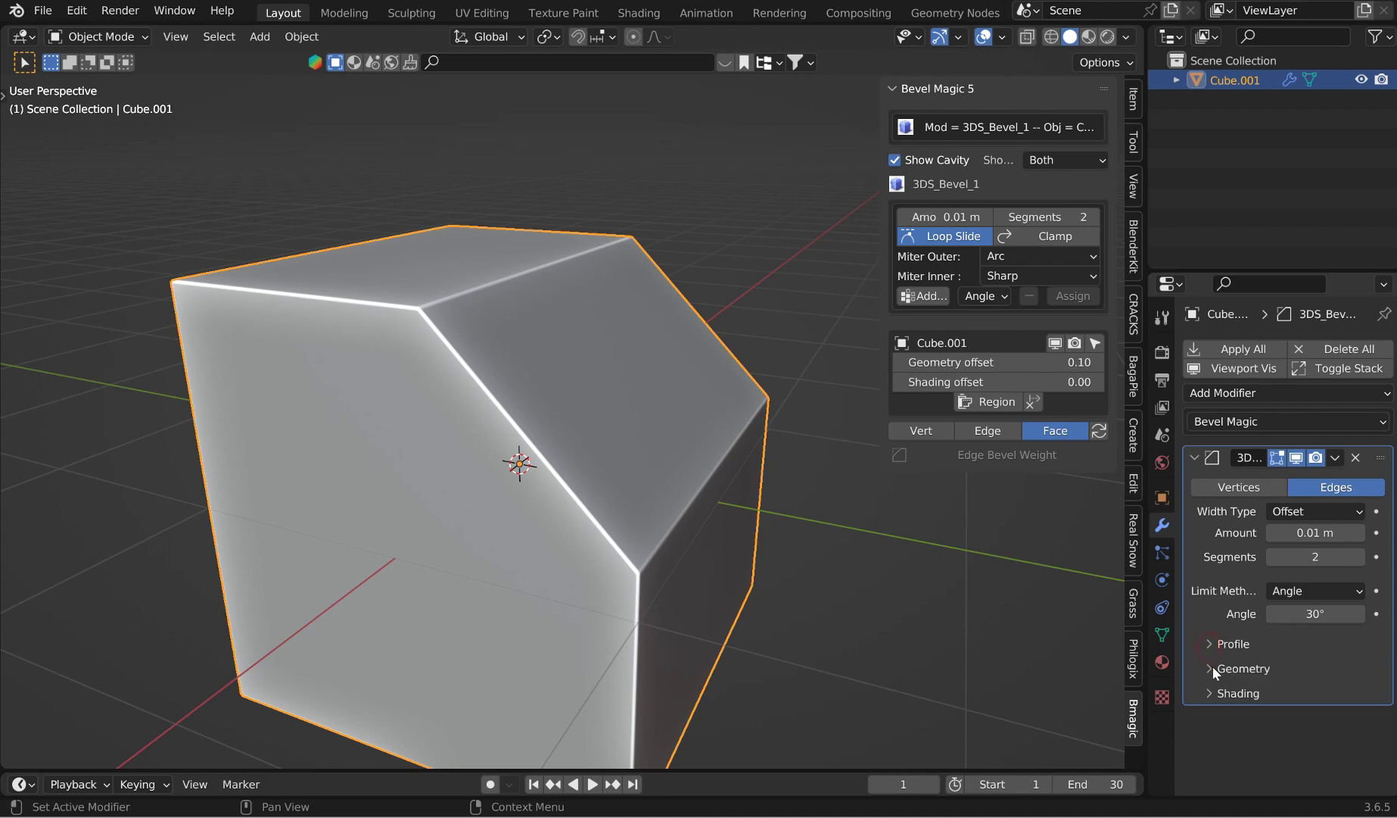
pyautogui.click(1209, 667)
pyautogui.click(1209, 668)
pyautogui.click(1207, 693)
pyautogui.scroll(-2, 1272, 712)
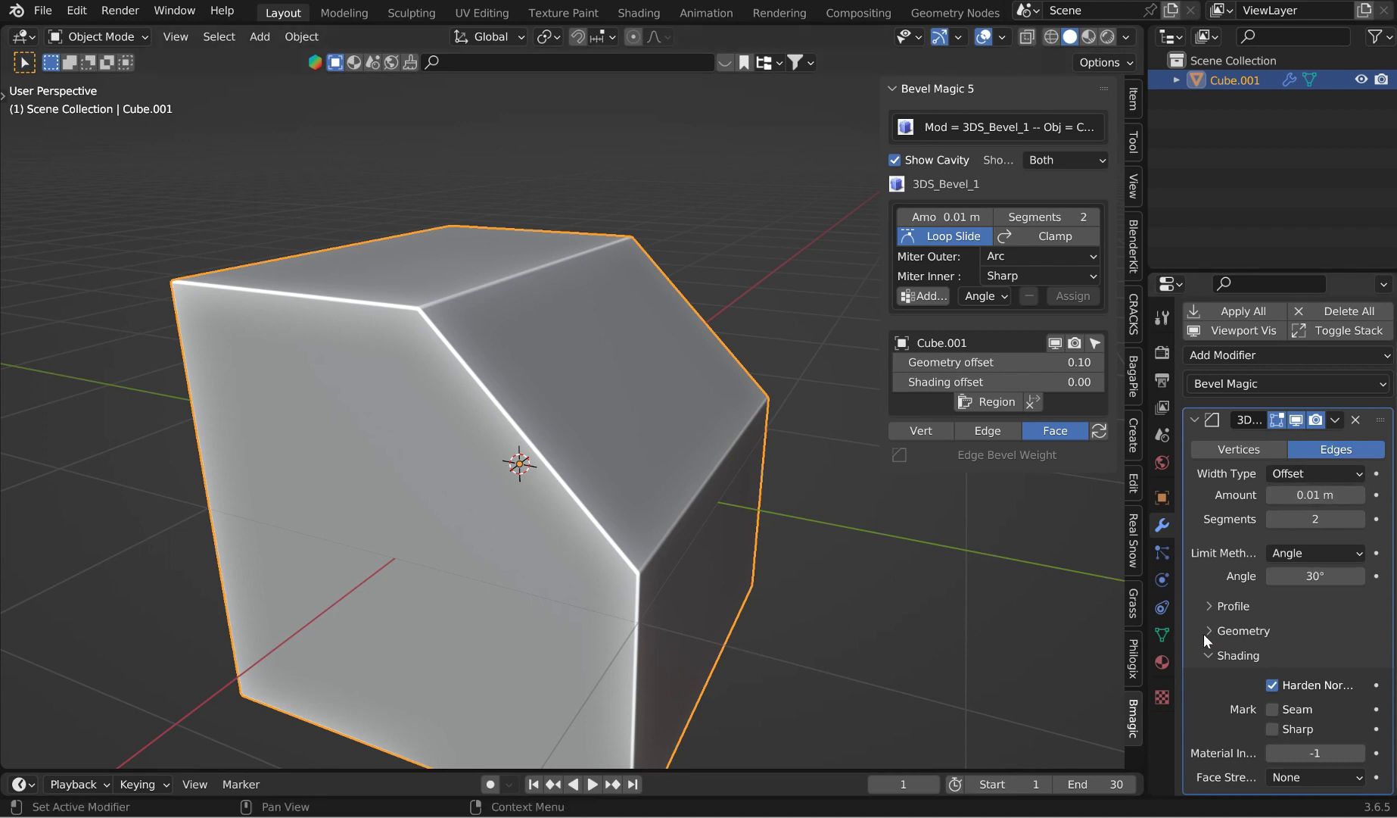
# Step: Examine the chamfered cube's edge highlights and face shading from several angles
pyautogui.moveTo(669, 428); pyautogui.dragTo(577, 427, button='middle')
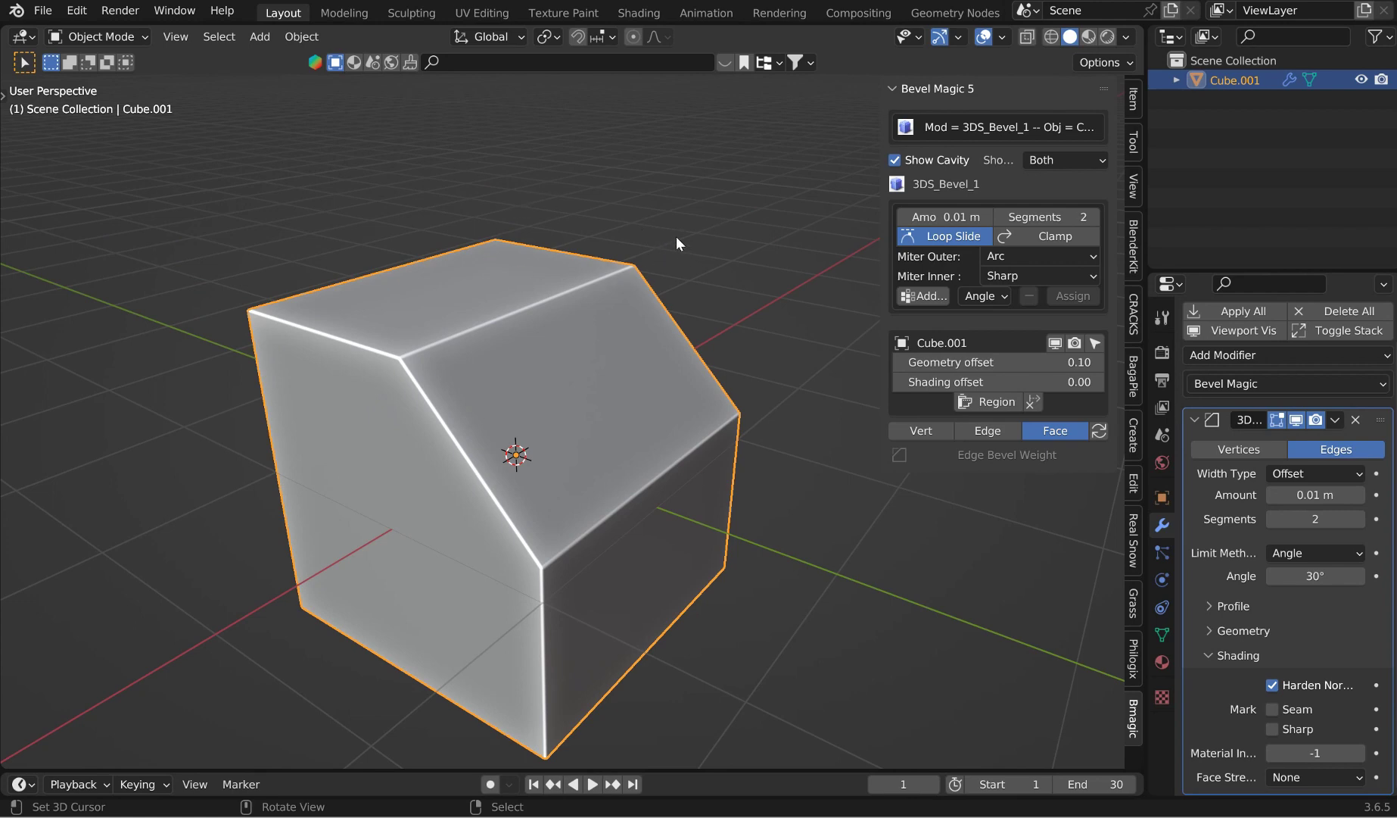
pyautogui.moveTo(687, 283); pyautogui.dragTo(659, 276, button='middle')
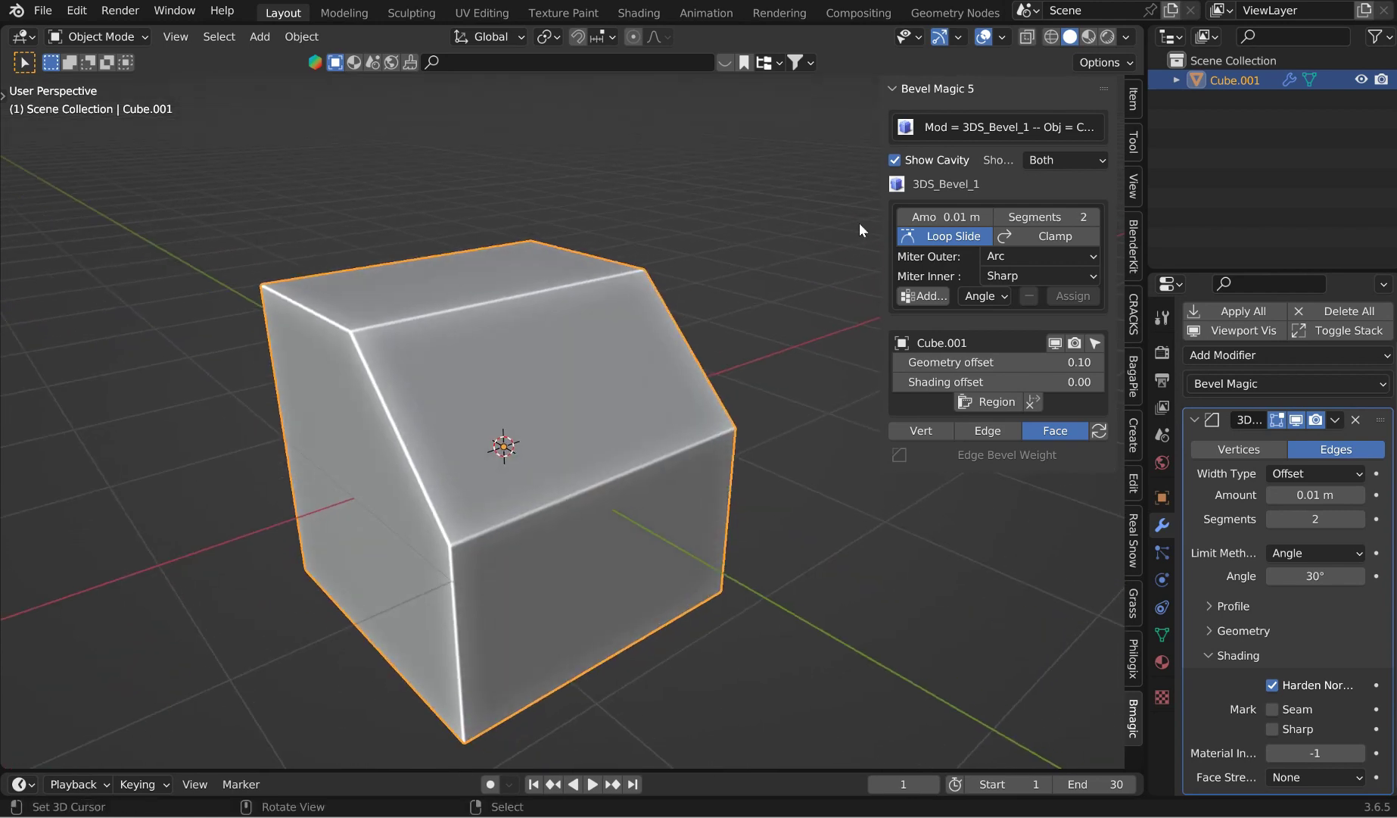
pyautogui.moveTo(870, 160); pyautogui.dragTo(653, 312, button='middle')
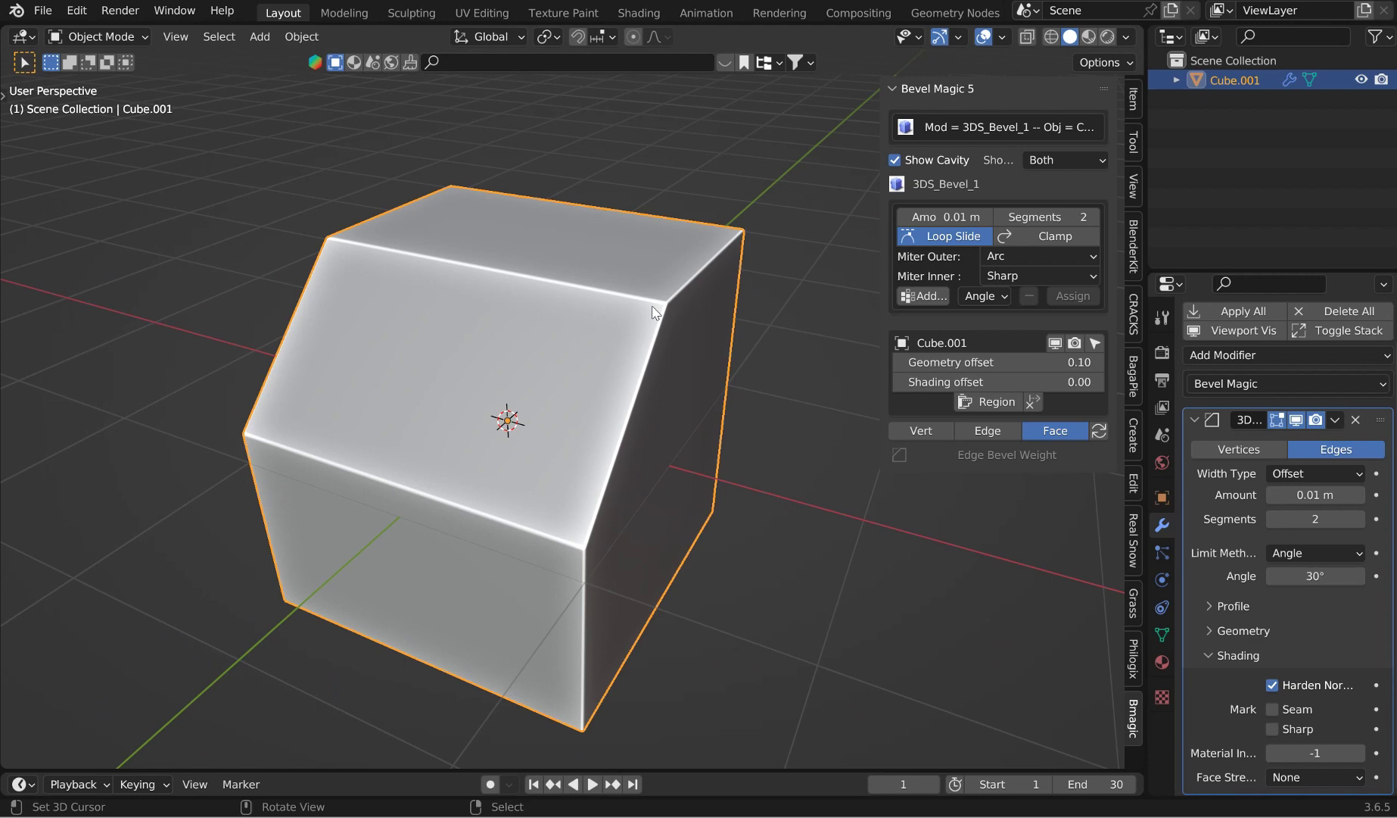
pyautogui.moveTo(482, 282); pyautogui.dragTo(484, 381, button='middle')
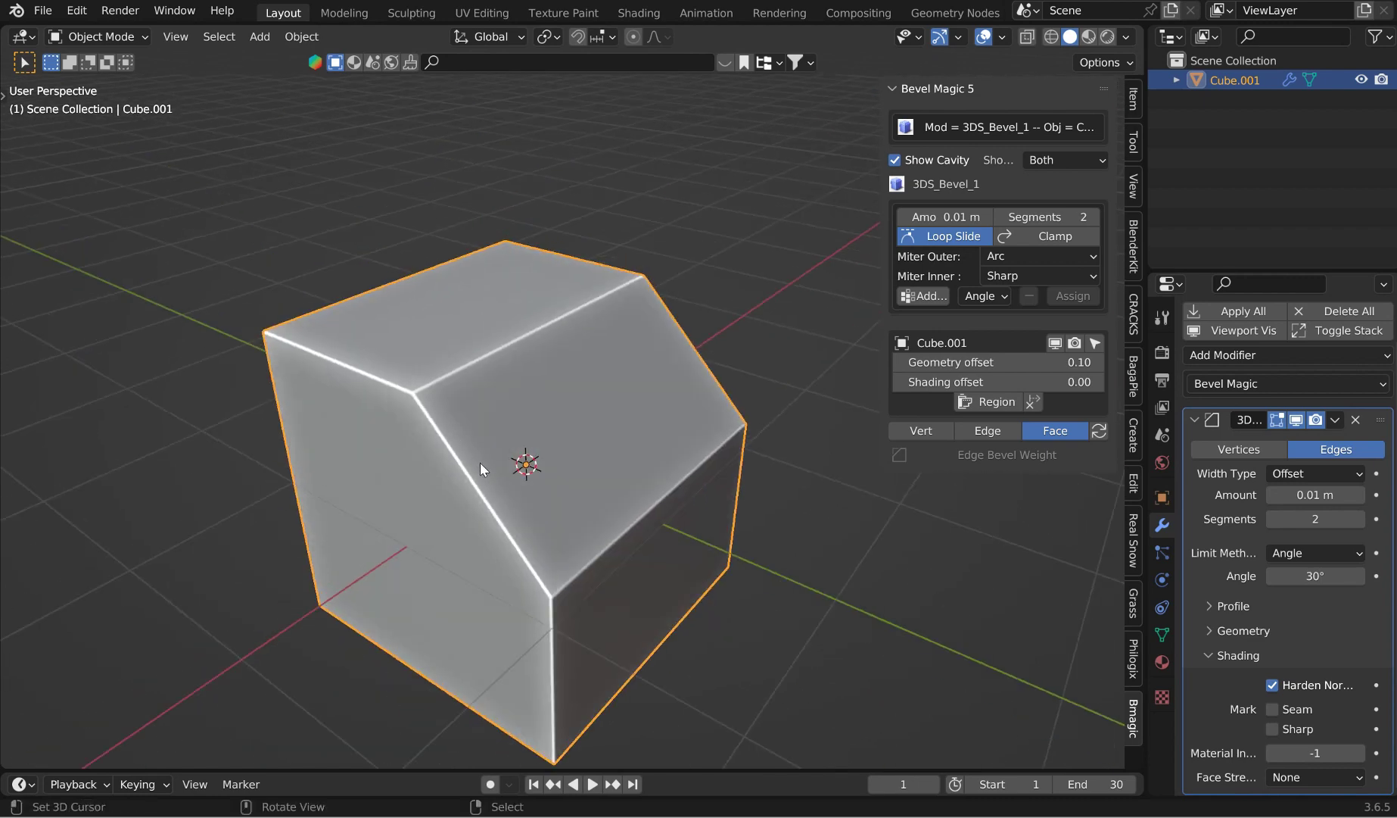
pyautogui.moveTo(481, 463); pyautogui.dragTo(604, 410, button='middle')
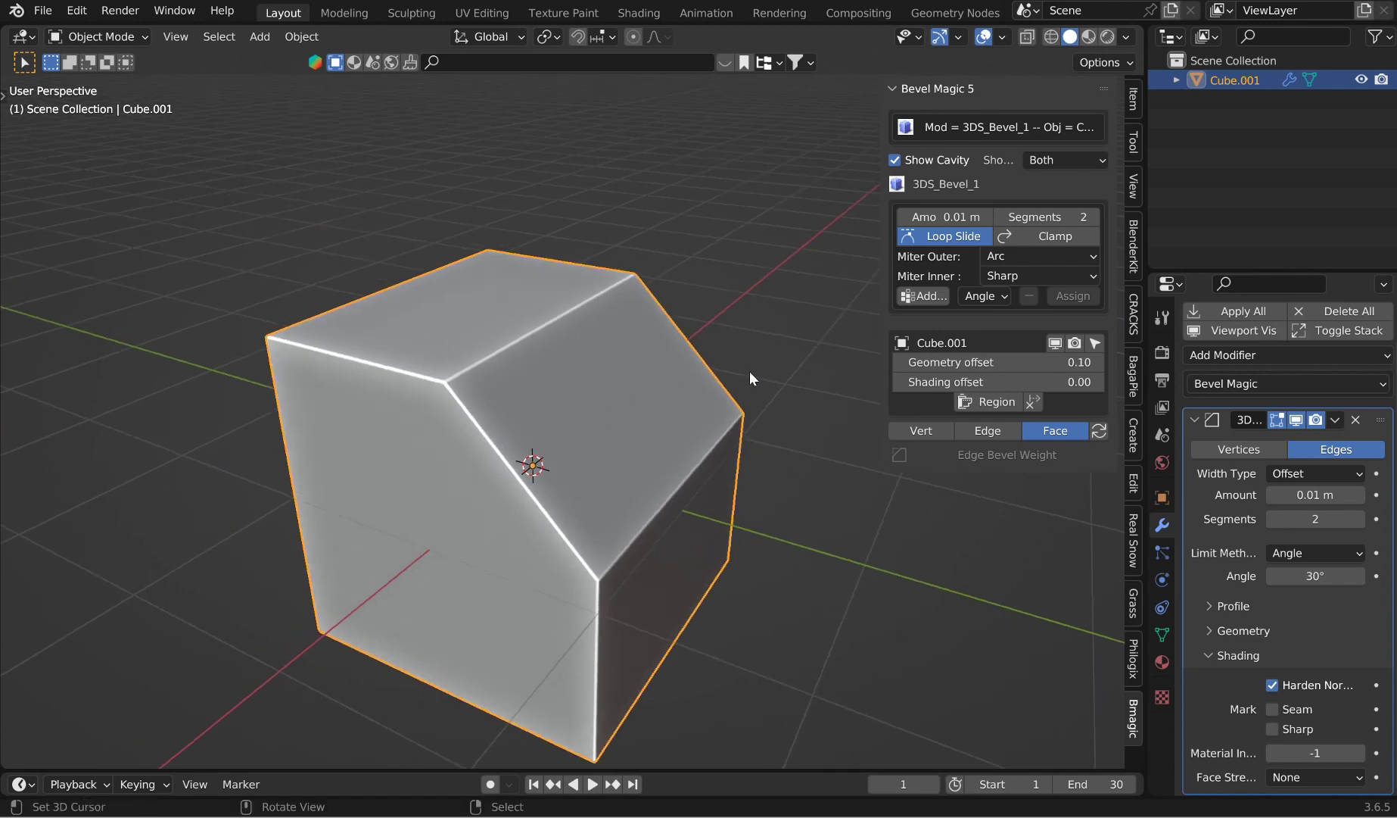
pyautogui.moveTo(812, 289); pyautogui.dragTo(735, 297, button='middle')
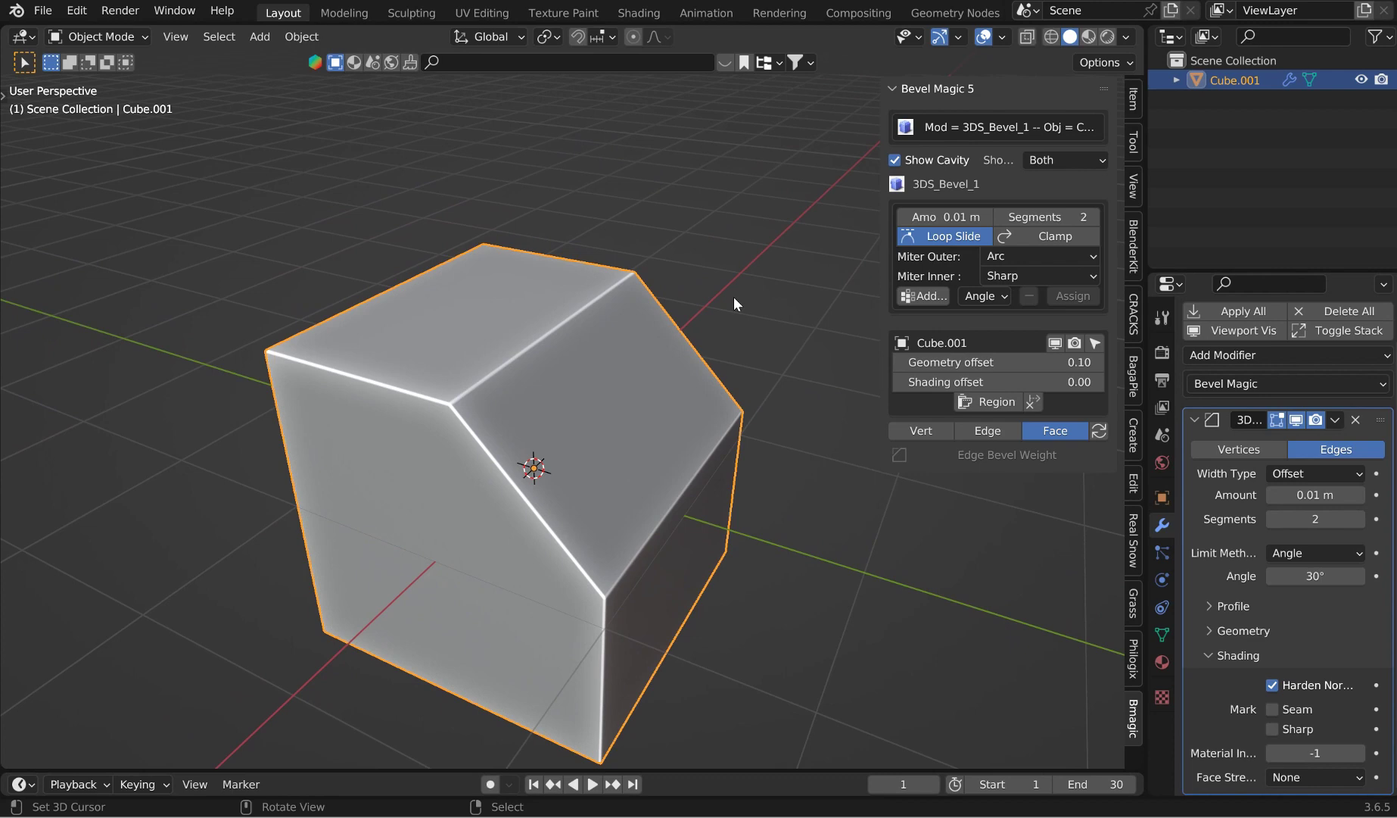
pyautogui.moveTo(732, 297); pyautogui.dragTo(711, 328, button='middle')
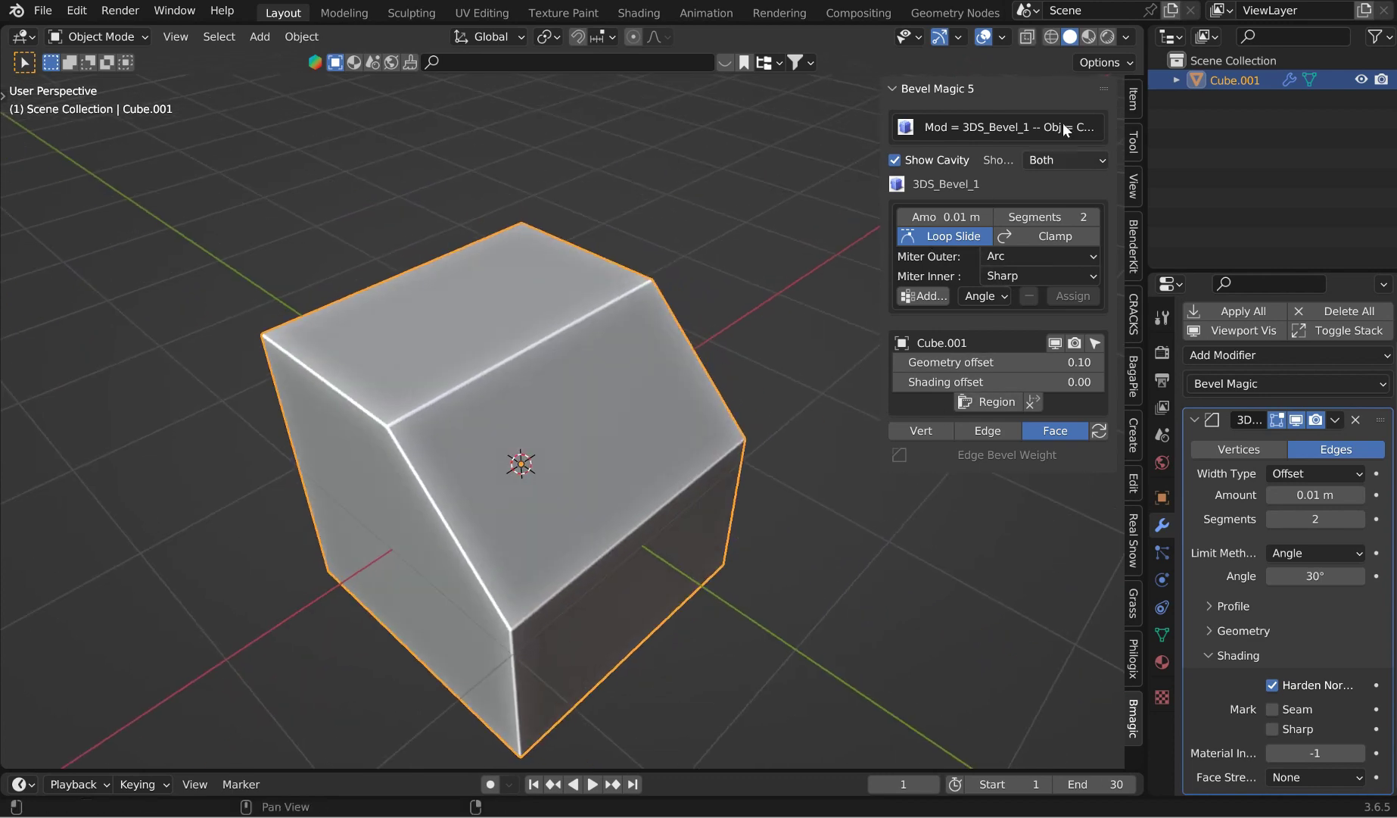